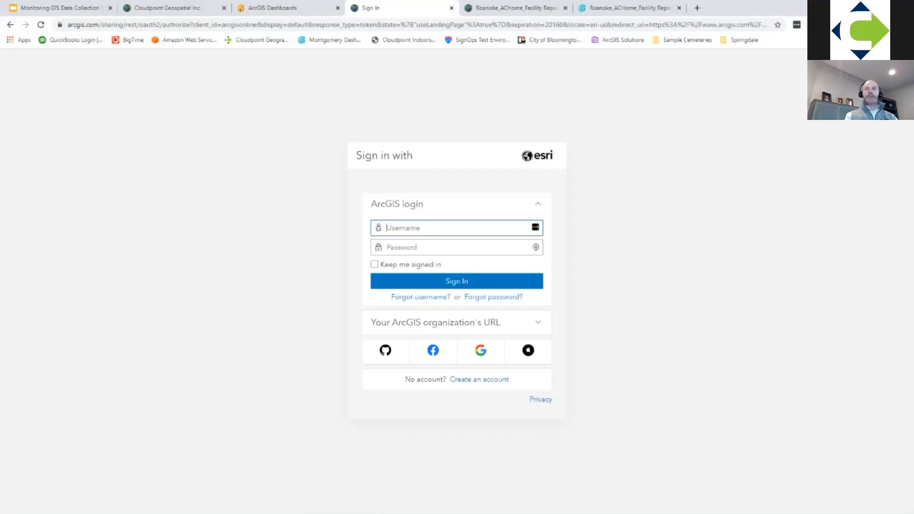
Step: Sign in to ArcGIS Online with the account's username and password
text(udpointgeo.com)
key(Tab)
text(•••••)
key(Return)
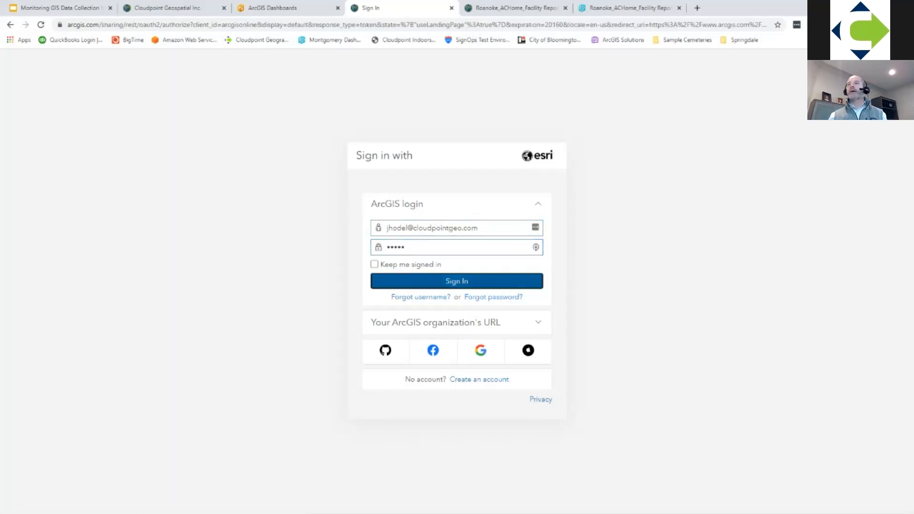
click(409, 249)
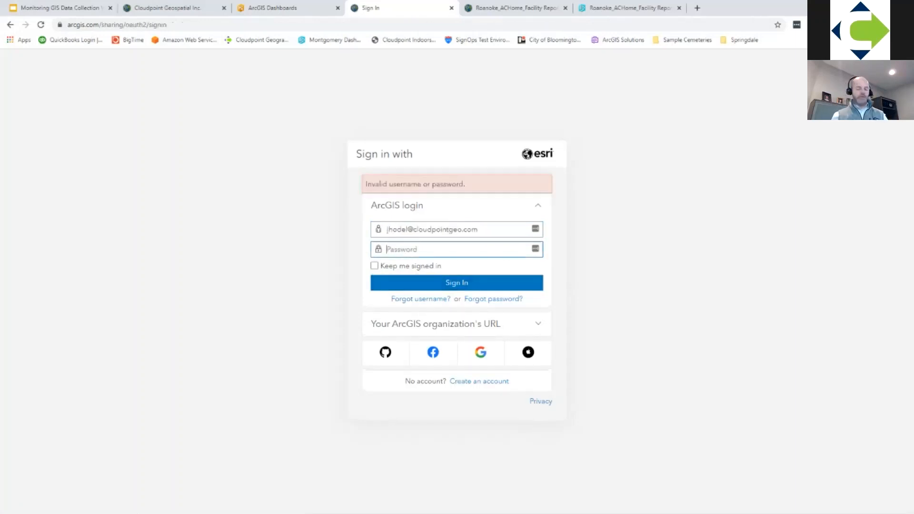
text(•••••••••)
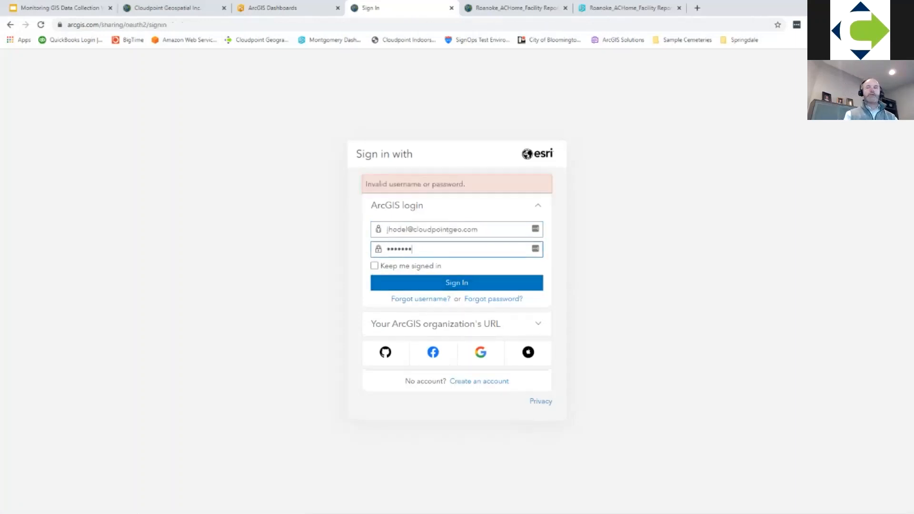
key(Return)
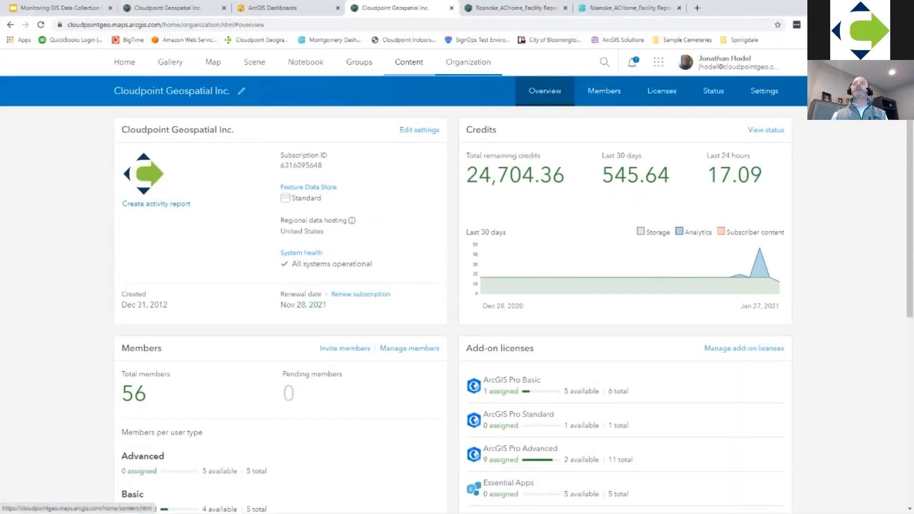
Step: Go to the organization's content page and open the Dashboards app
click(408, 62)
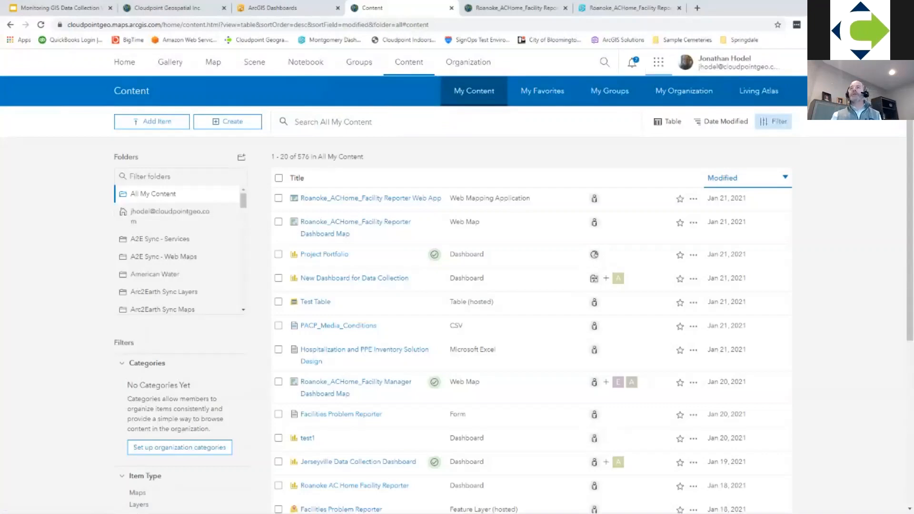
click(658, 62)
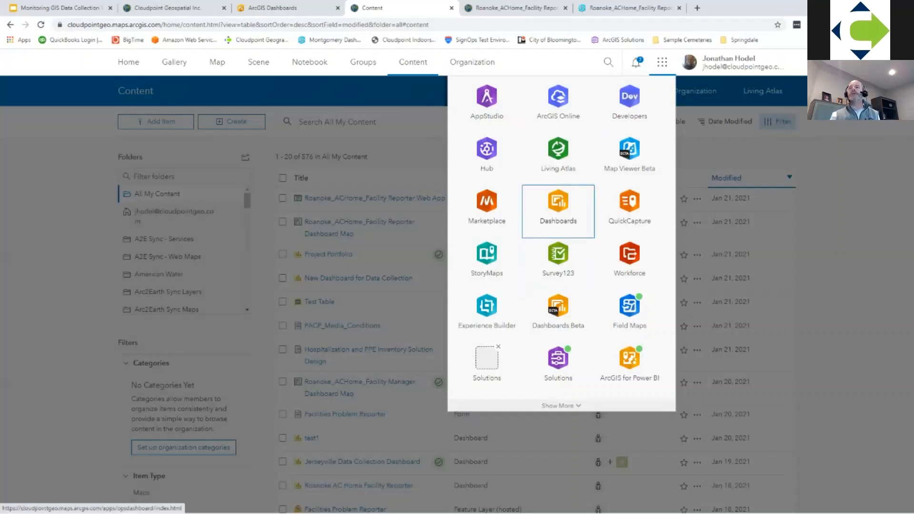
click(557, 209)
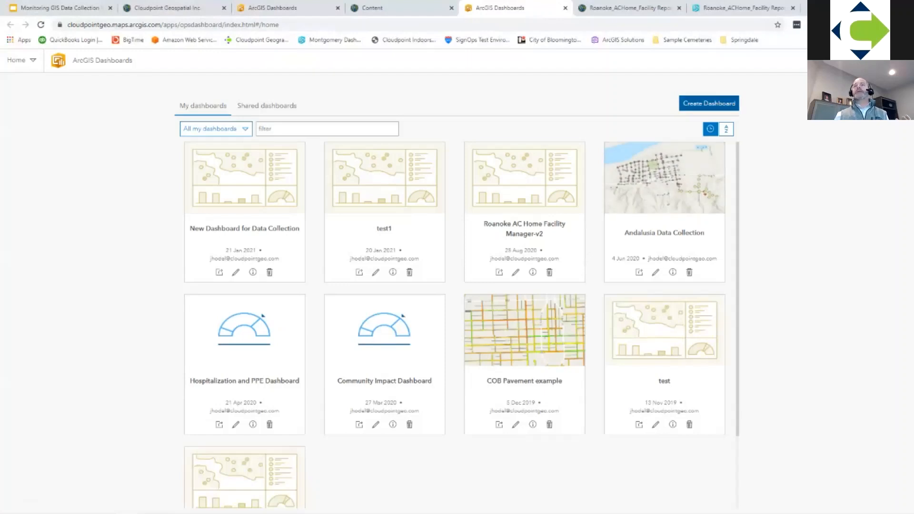
Step: Create a new dashboard titled Data Collection Dashboard with the tag text "temp, water utilities"
click(709, 104)
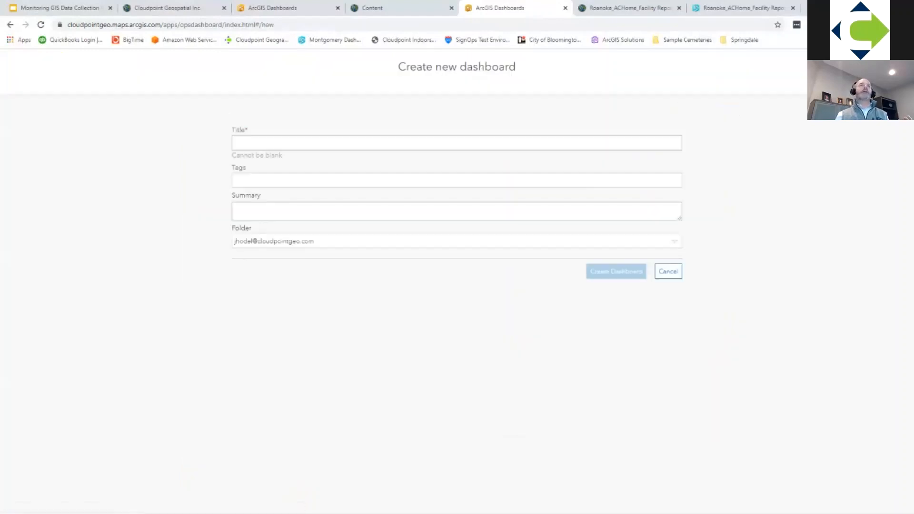
click(456, 143)
text(Data)
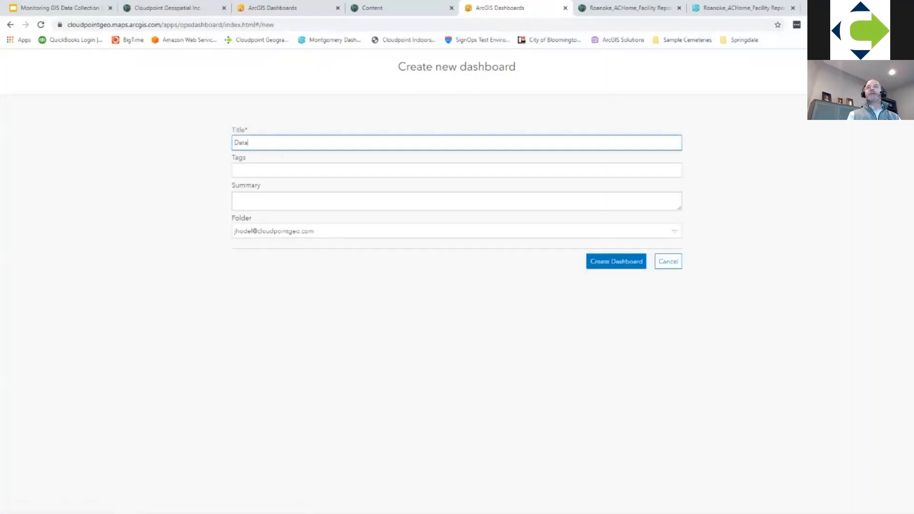
text( Collection Dashboard)
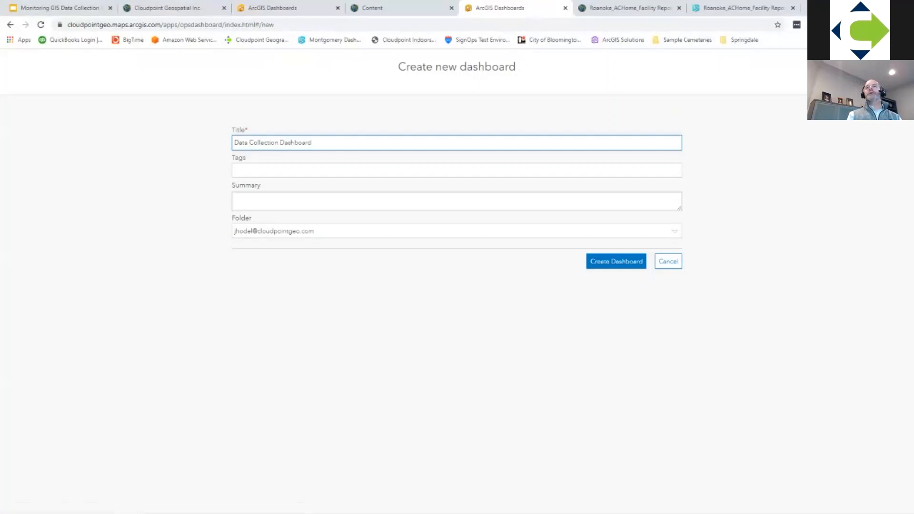
key(Tab)
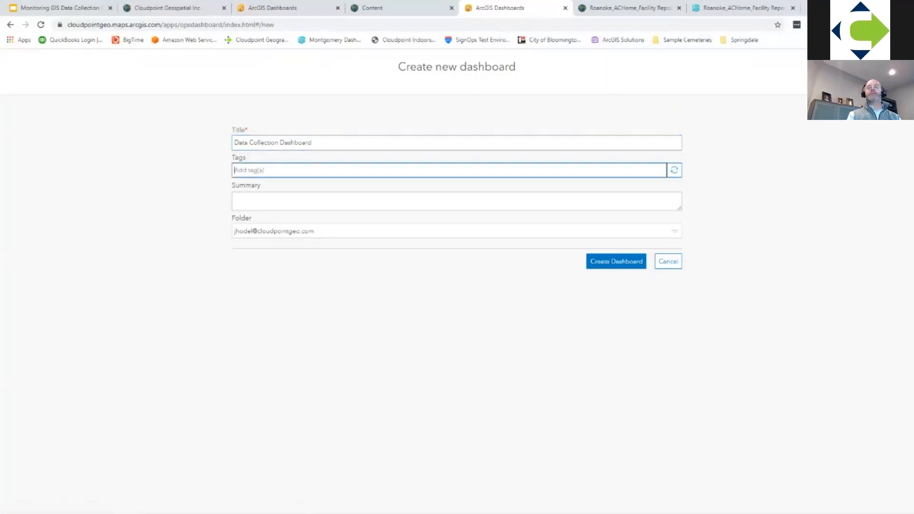
text(temp, water utilities)
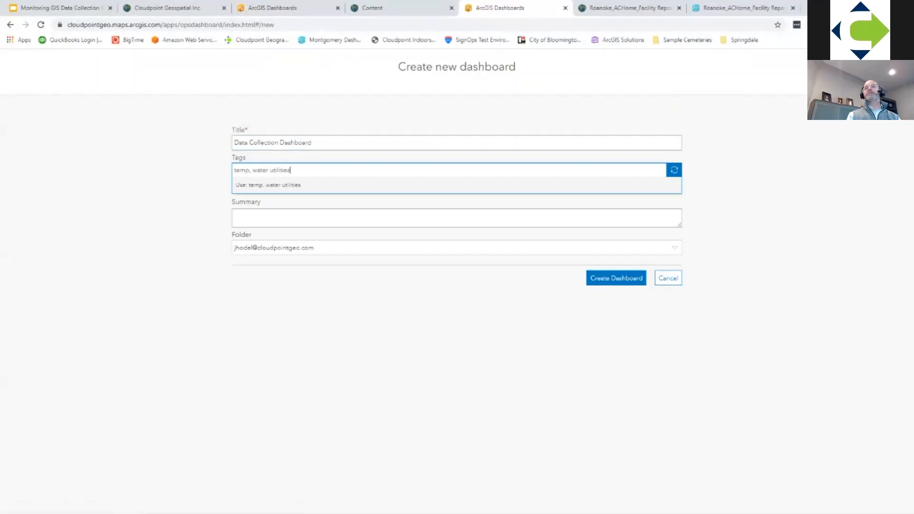
key(Tab)
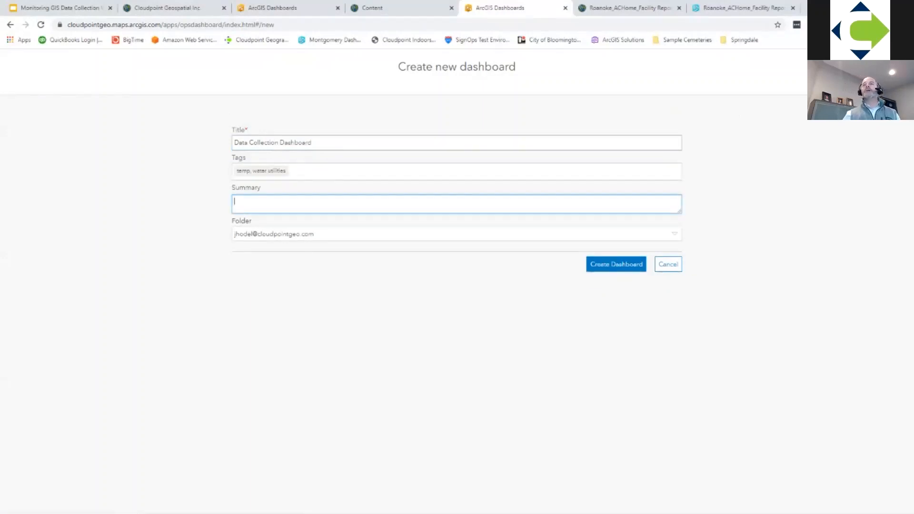
click(616, 264)
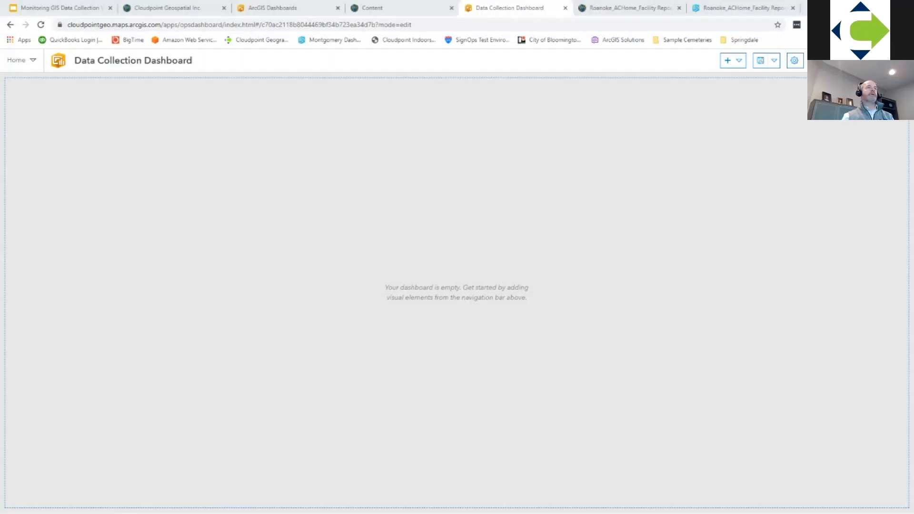
Step: Add a map element to the dashboard using the Jerseyville Dashboard web map with its default settings
click(732, 60)
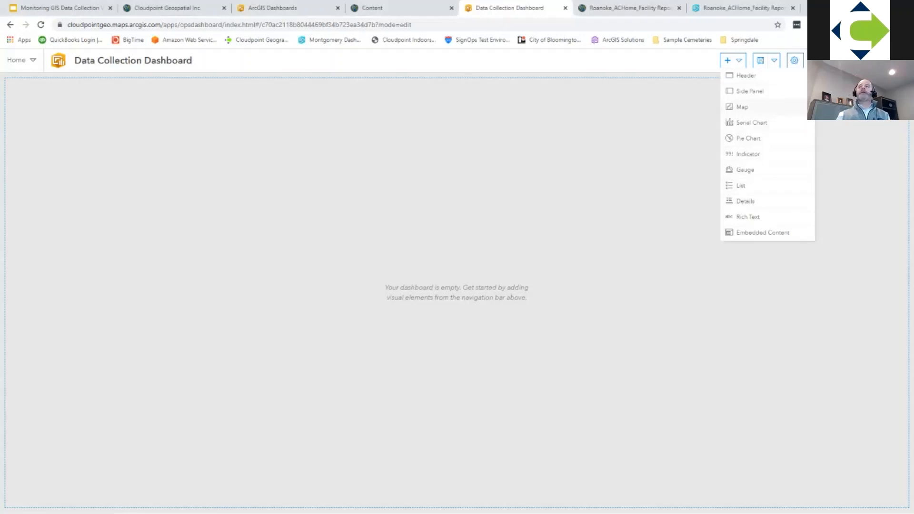
click(742, 107)
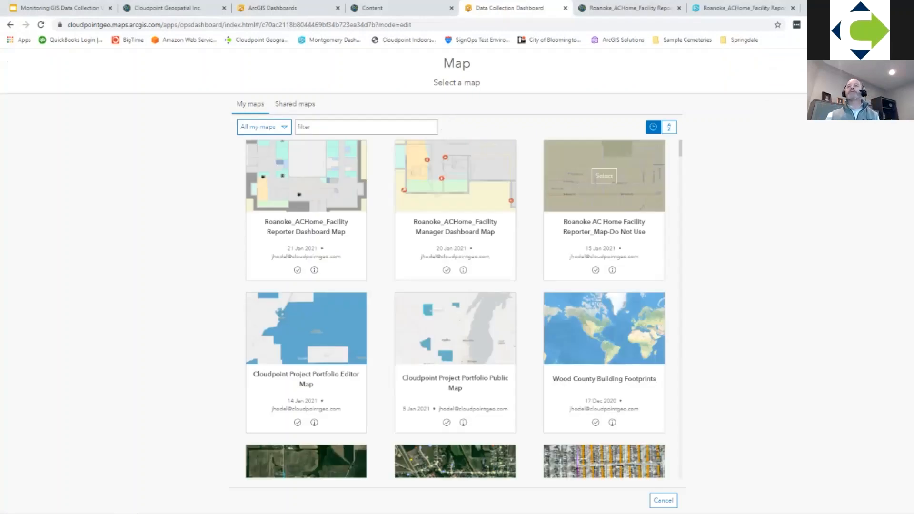
click(298, 127)
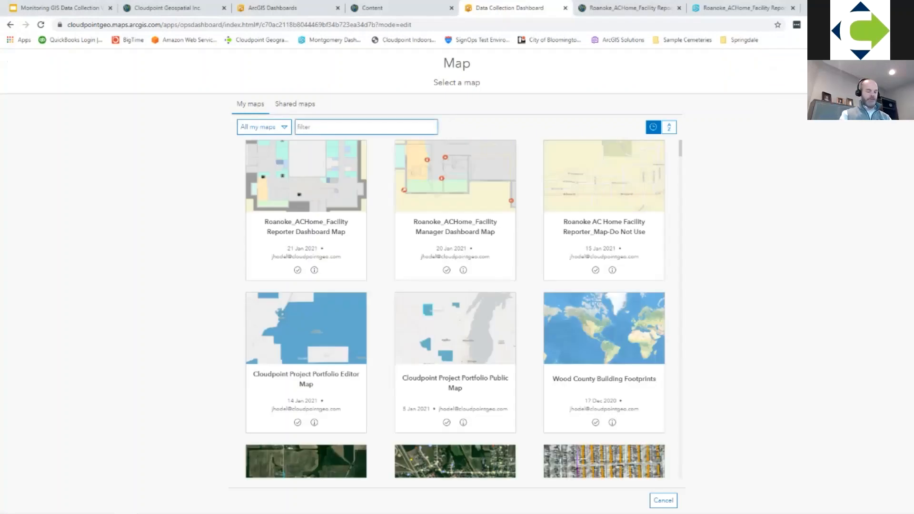
text(jersey)
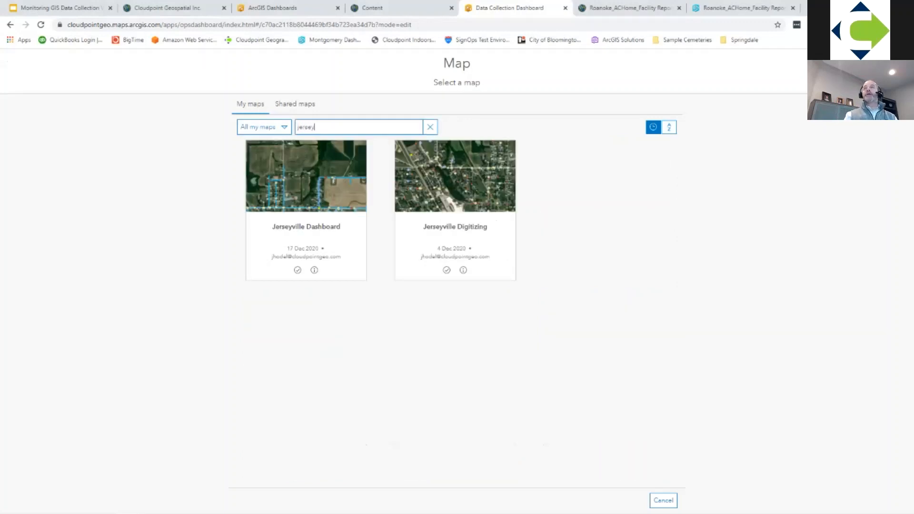
mouse_move(306, 175)
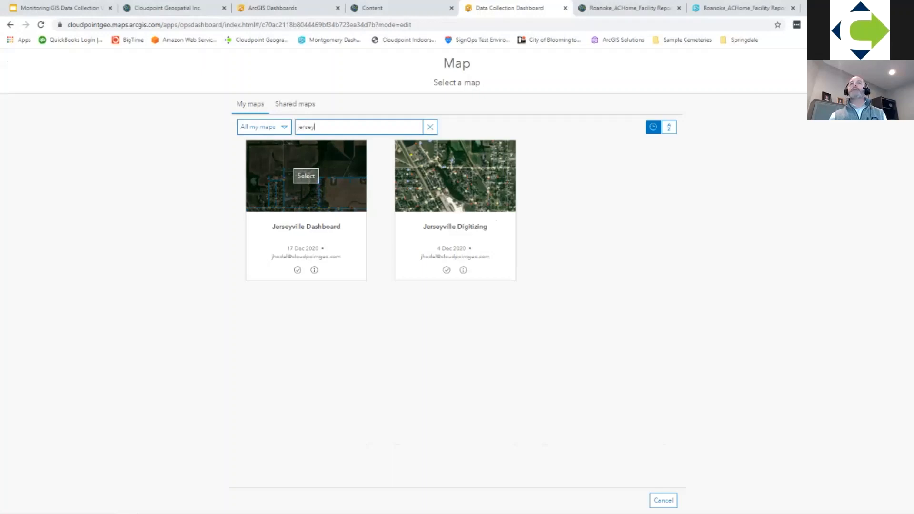
click(306, 175)
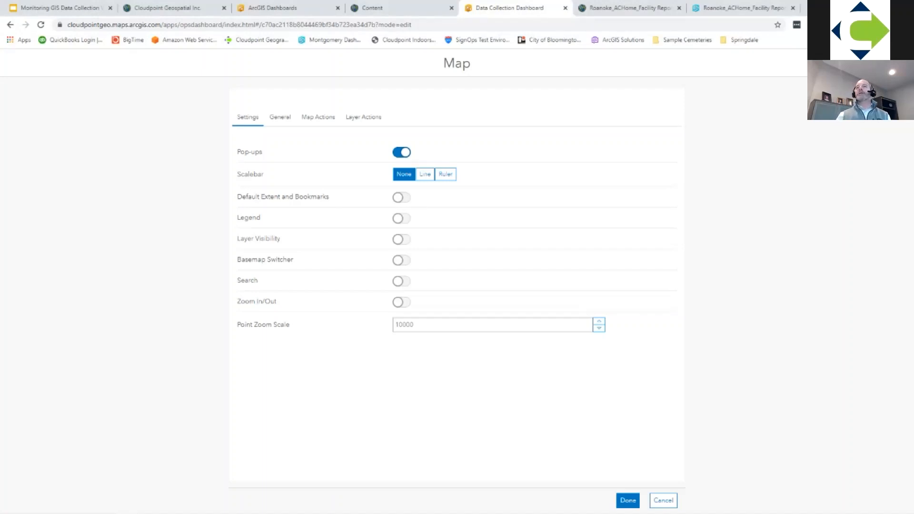
click(279, 117)
click(247, 117)
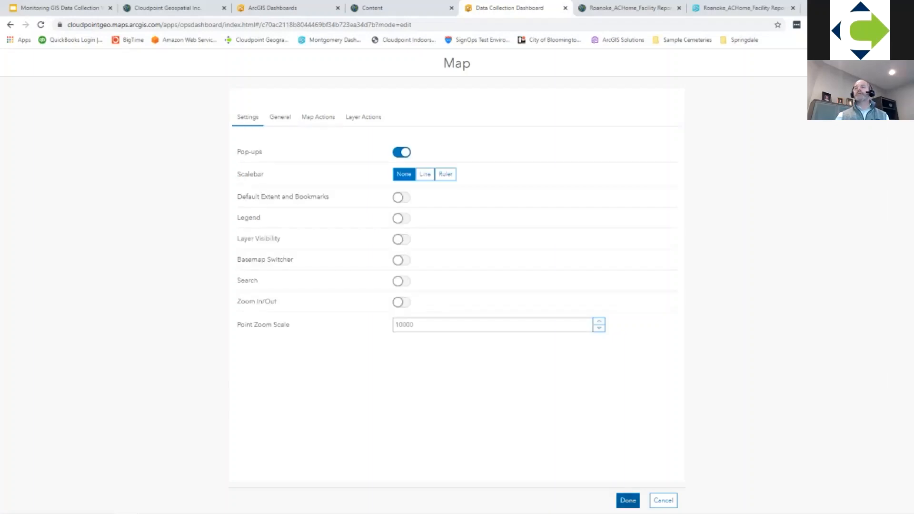
click(628, 500)
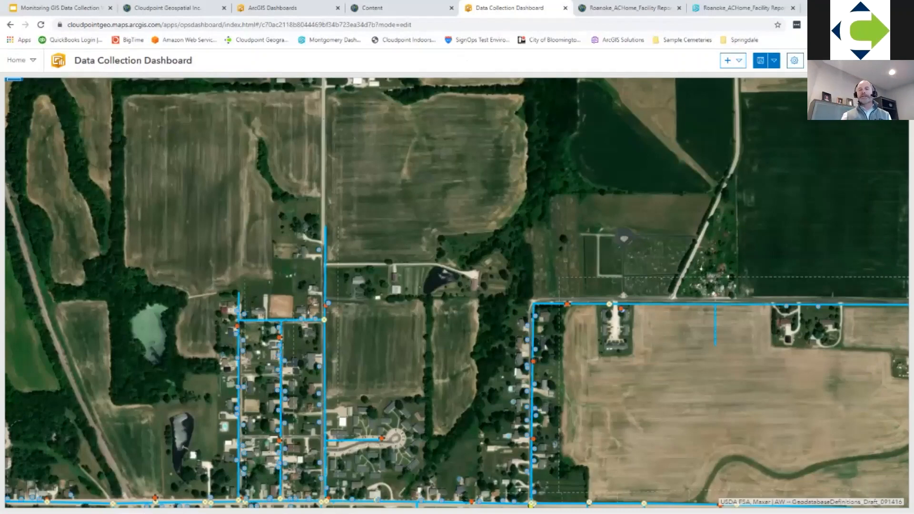
drag(457, 333, 412, 195)
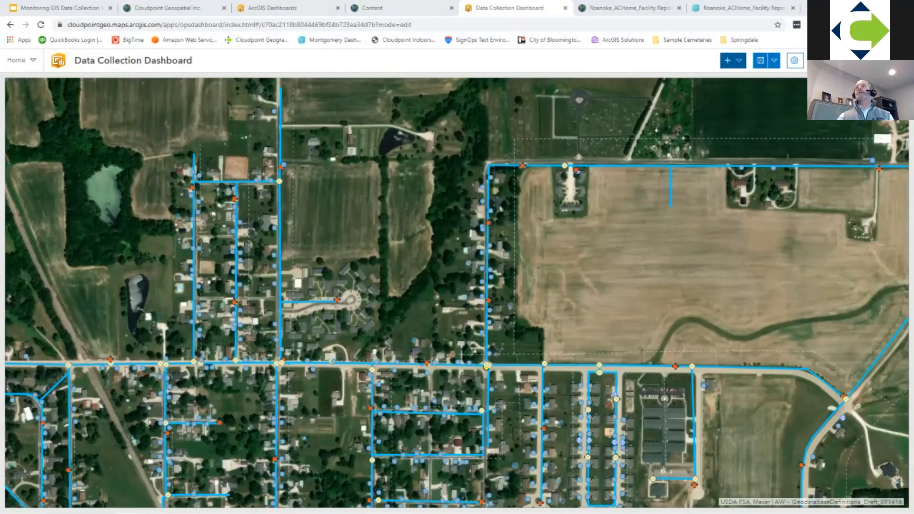
Step: Add a header to the dashboard with the title Data Collection and cloudpointgeo.com as the background image URL
click(733, 60)
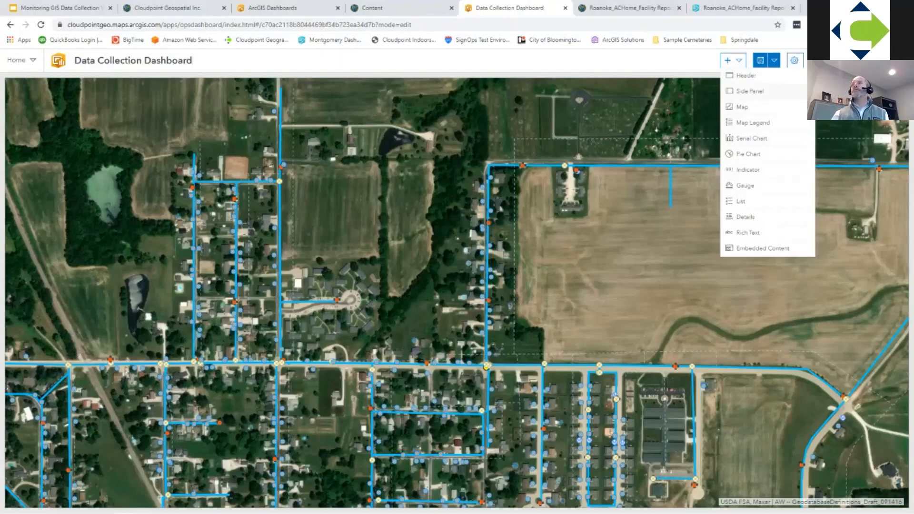
click(743, 75)
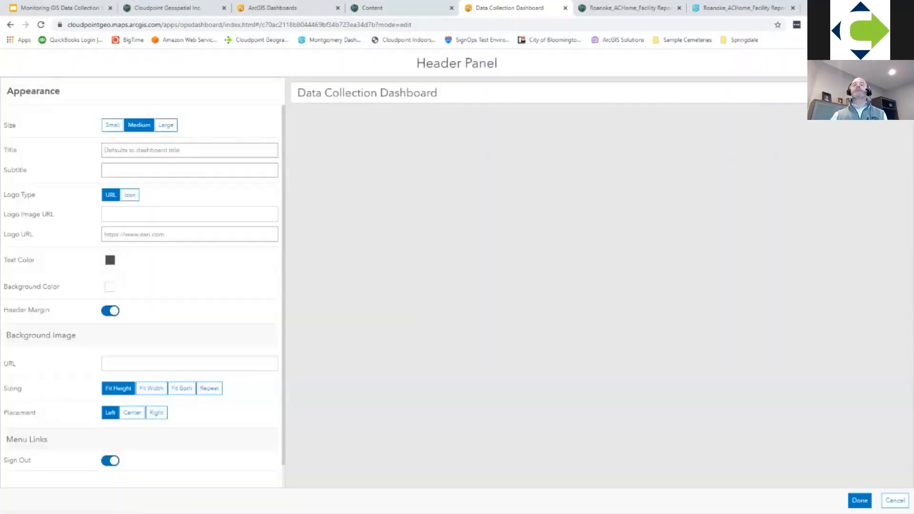
click(190, 150)
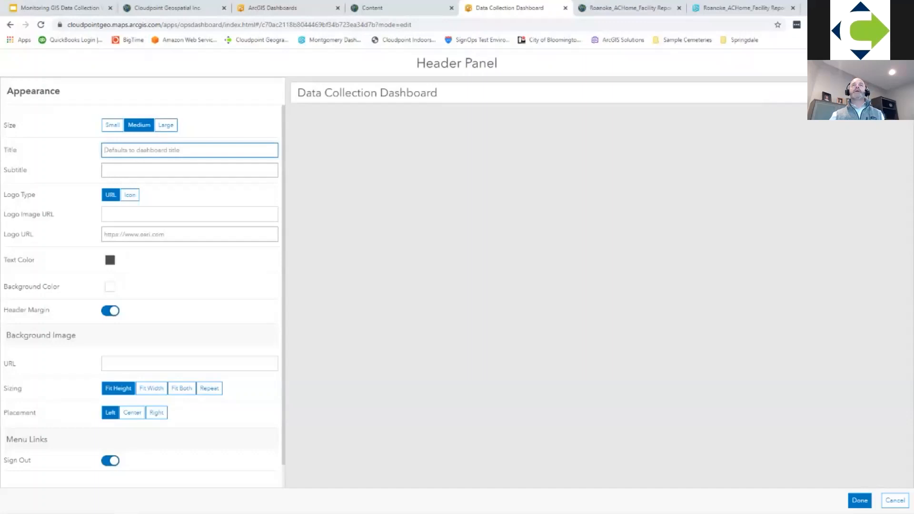
text(D)
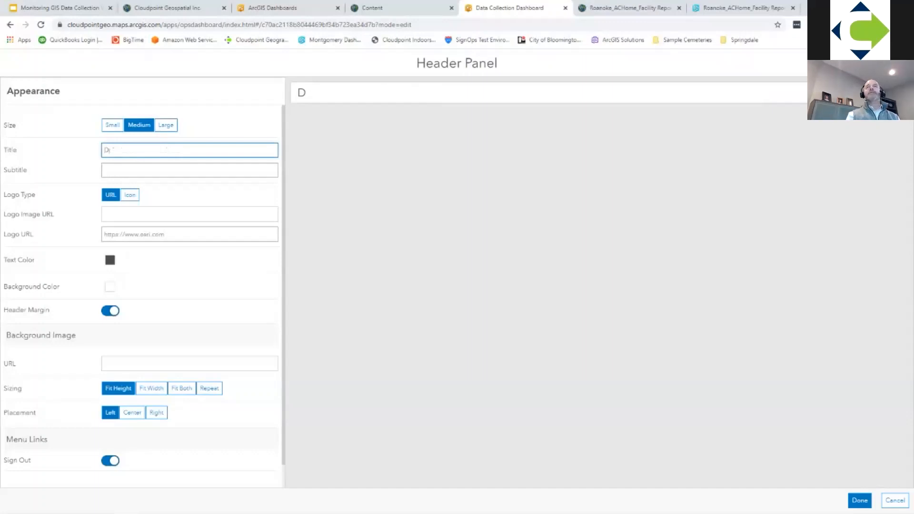
text(ata Collection)
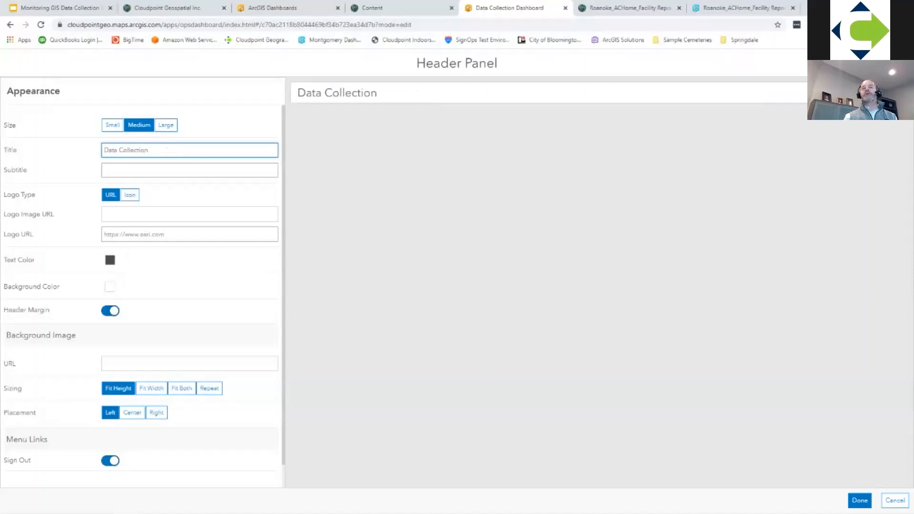
scroll(143, 295, down, 1)
click(182, 340)
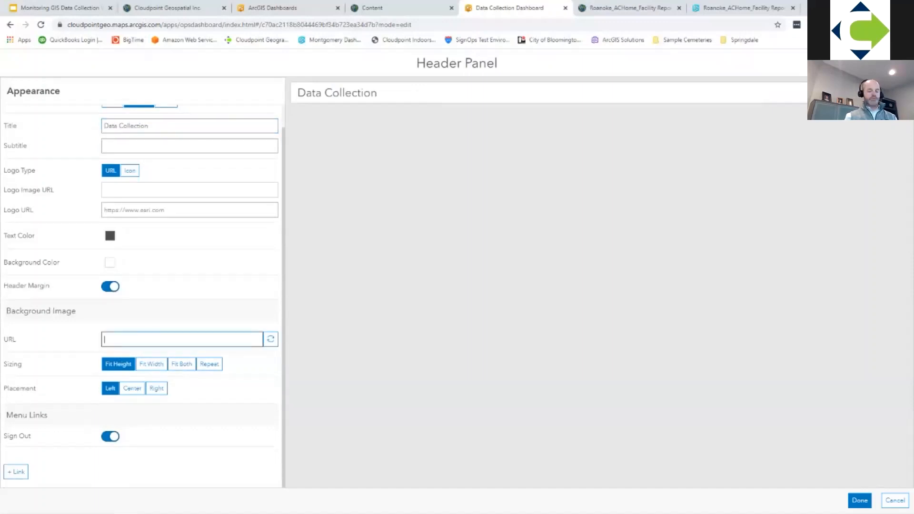
text(cloudpointgeo.com)
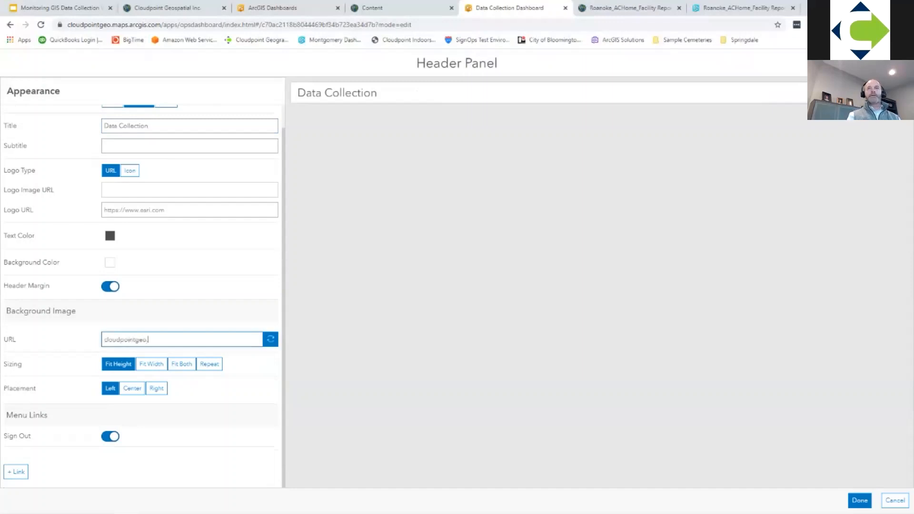
click(270, 339)
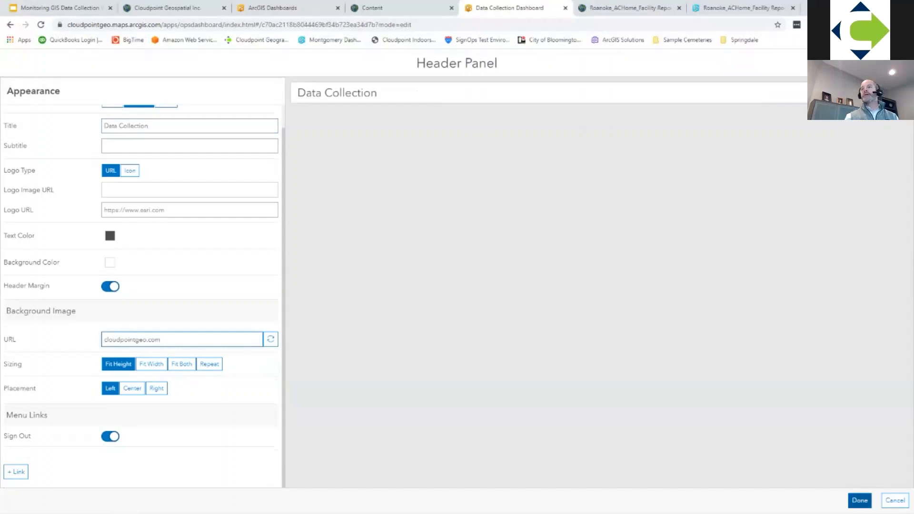
click(860, 500)
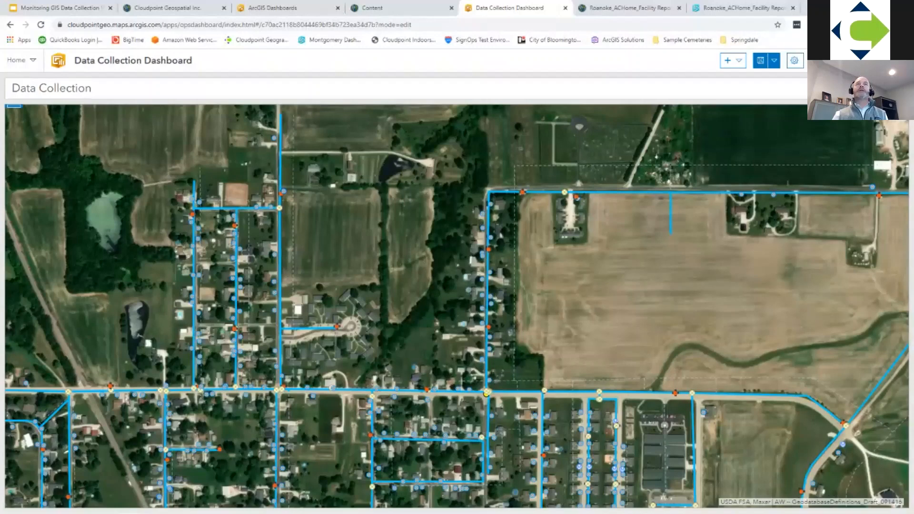
Step: Start adding a category selector to the dashboard header
mouse_move(13, 111)
mouse_move(14, 85)
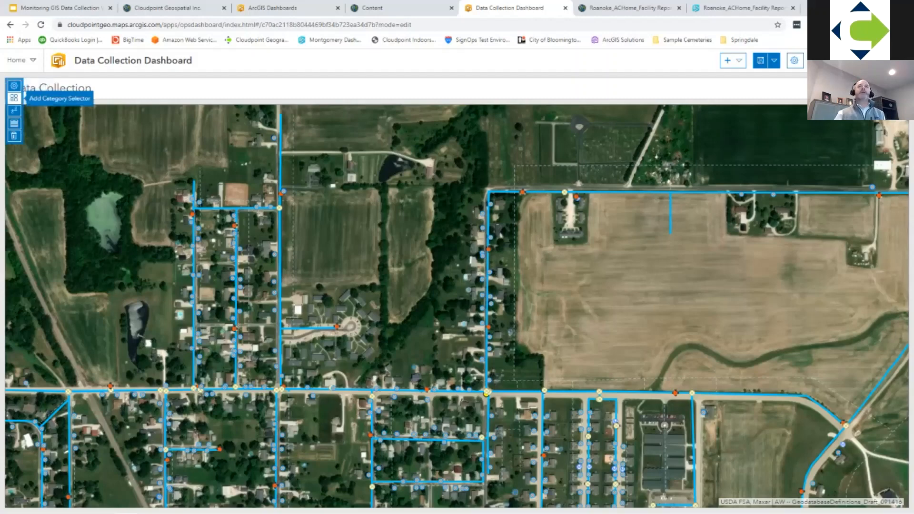
click(14, 98)
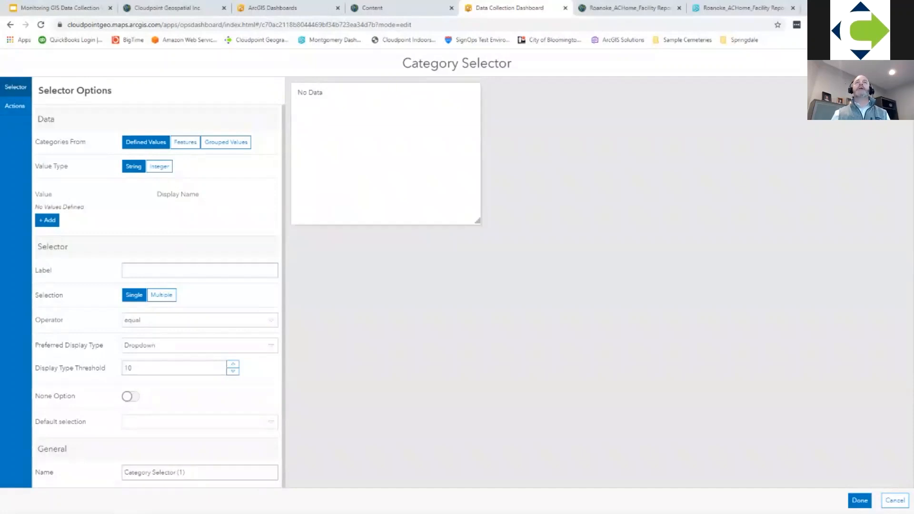
click(185, 142)
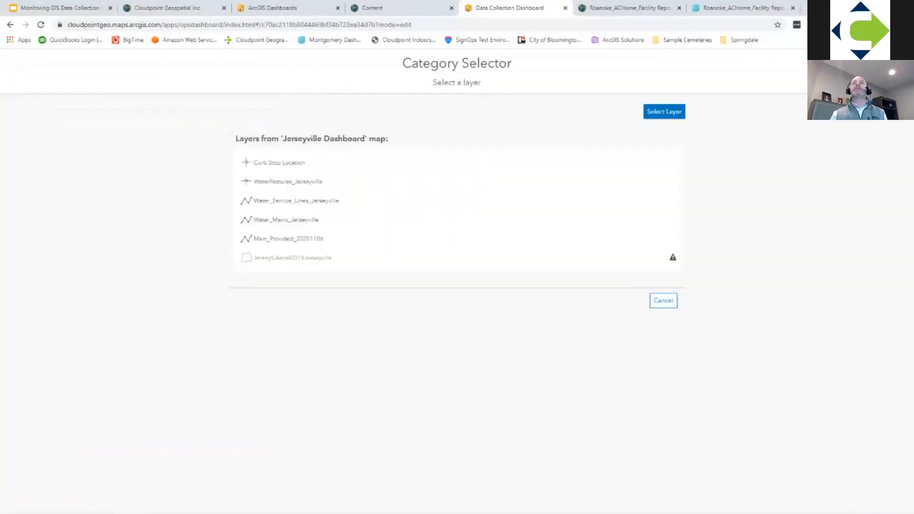
click(663, 300)
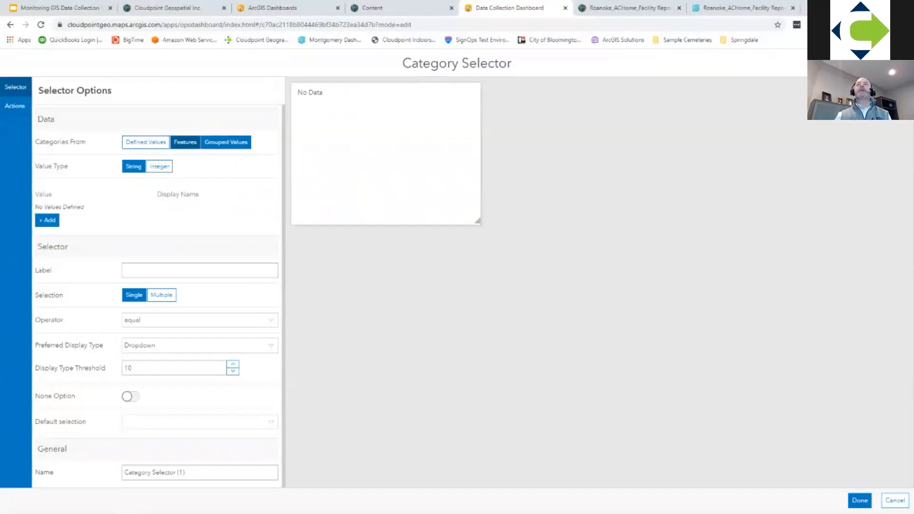
click(146, 142)
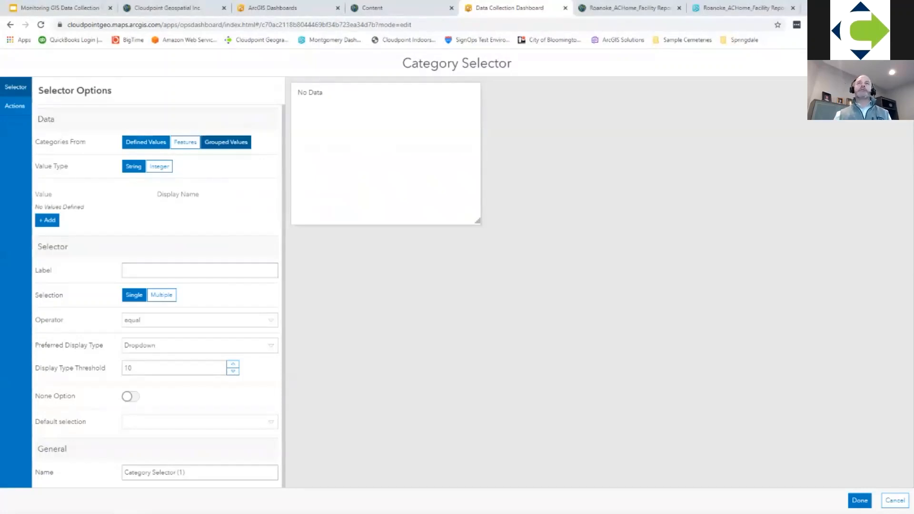
Step: Base the selector's categories on grouped values from the WaterFeatures_Jerseyville layer, with Type as the category field
click(226, 142)
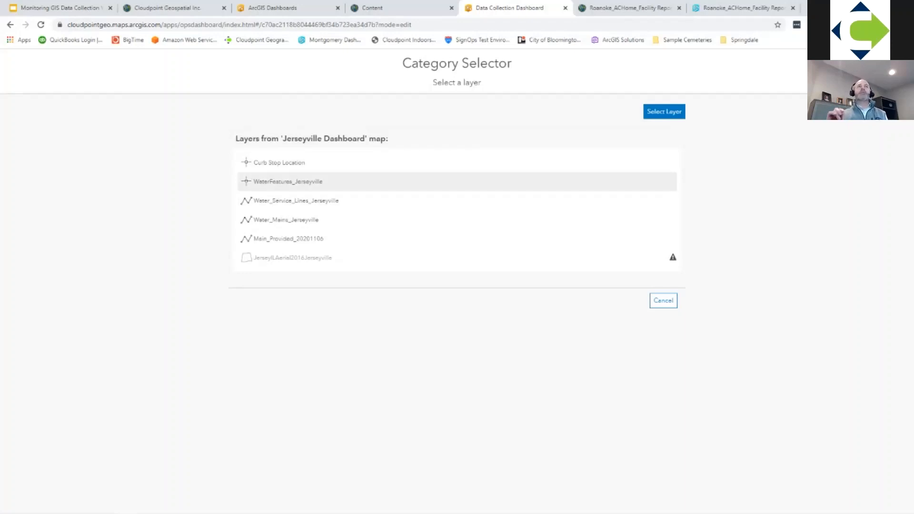
click(288, 181)
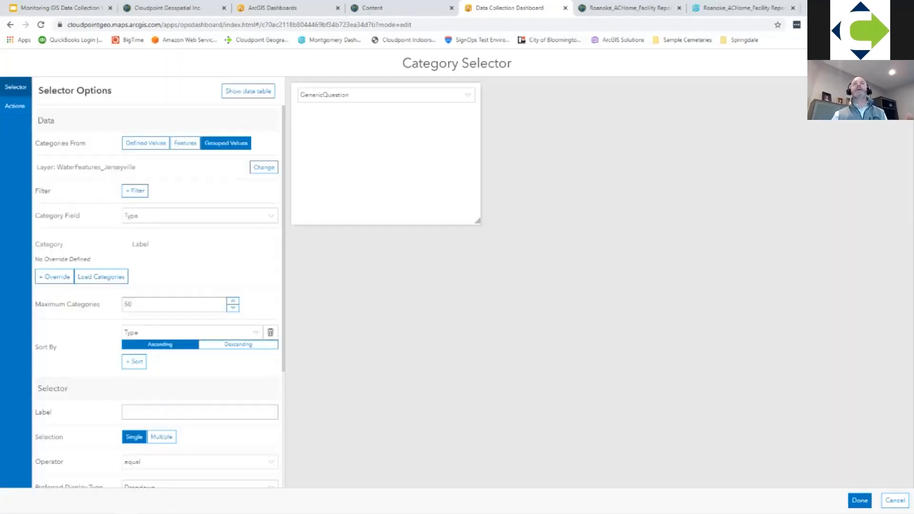
click(200, 216)
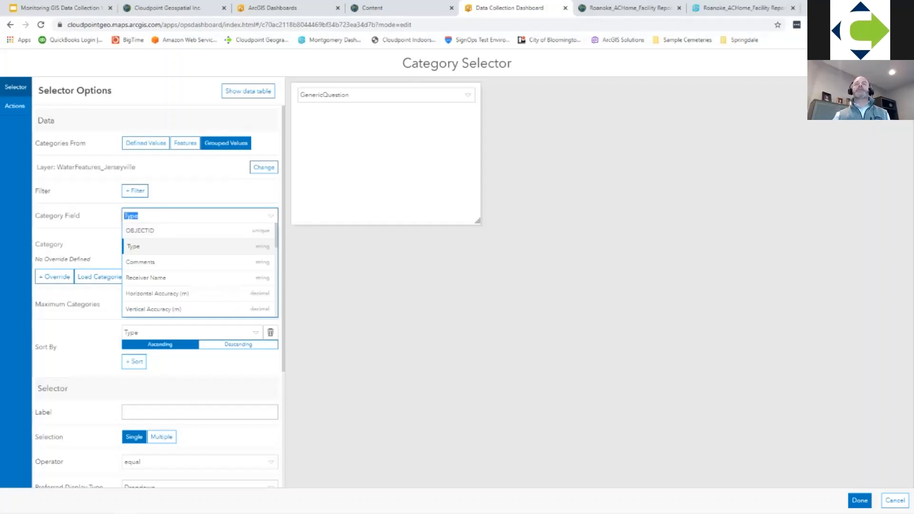
click(199, 246)
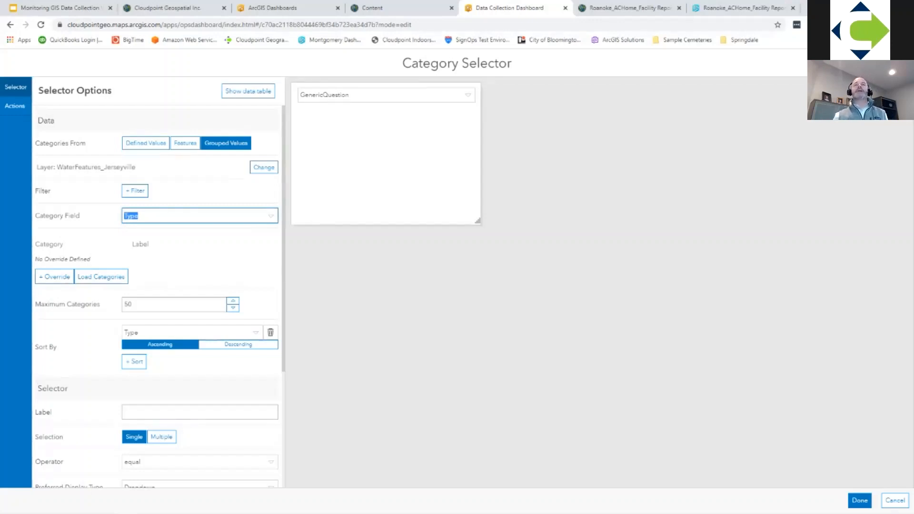
Step: Set the selector's label to "Feature Typer"
scroll(157, 295, down, 1)
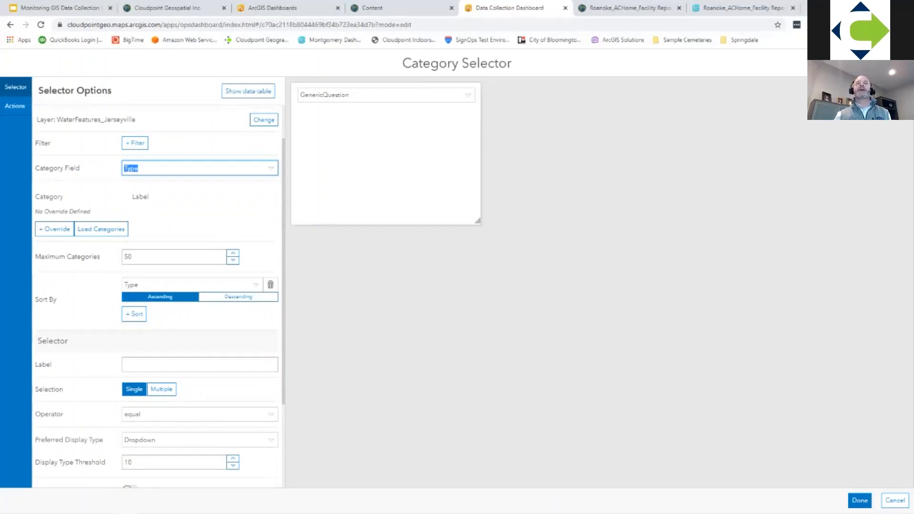
scroll(157, 286, down, 1)
scroll(157, 286, down, 1)
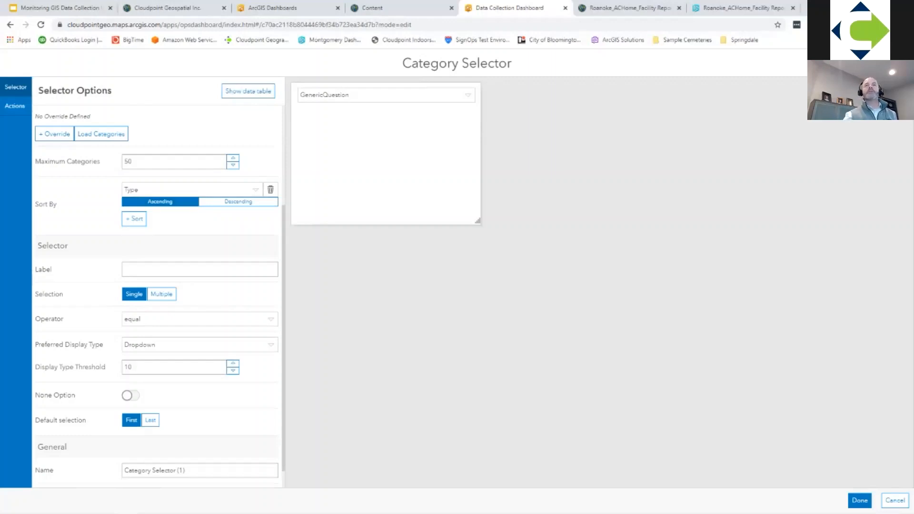
scroll(157, 286, down, 1)
click(200, 245)
text(Feature Typer)
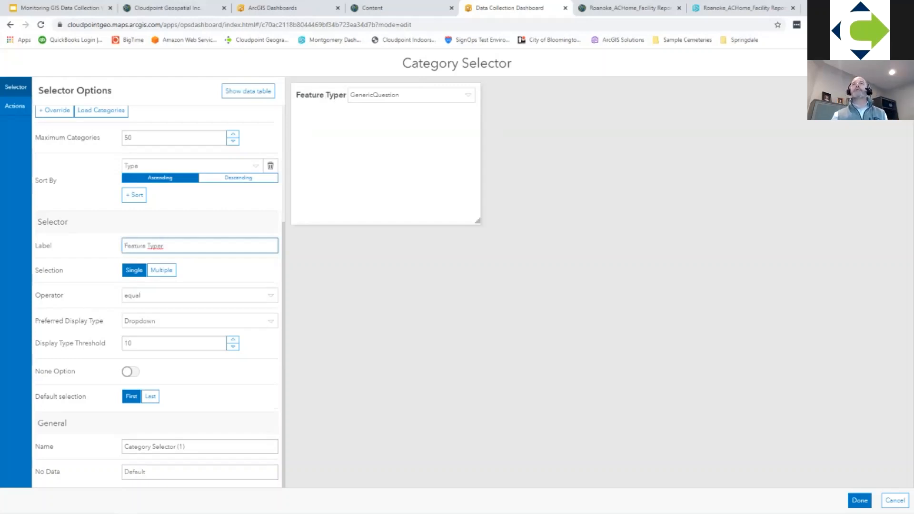
Step: Preview the selector's category list, and enable its None option with the label All
click(467, 95)
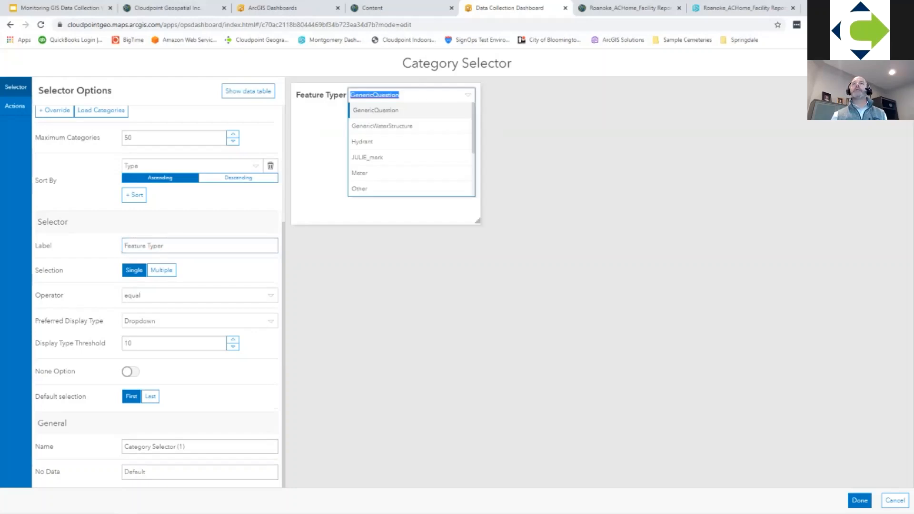
click(467, 95)
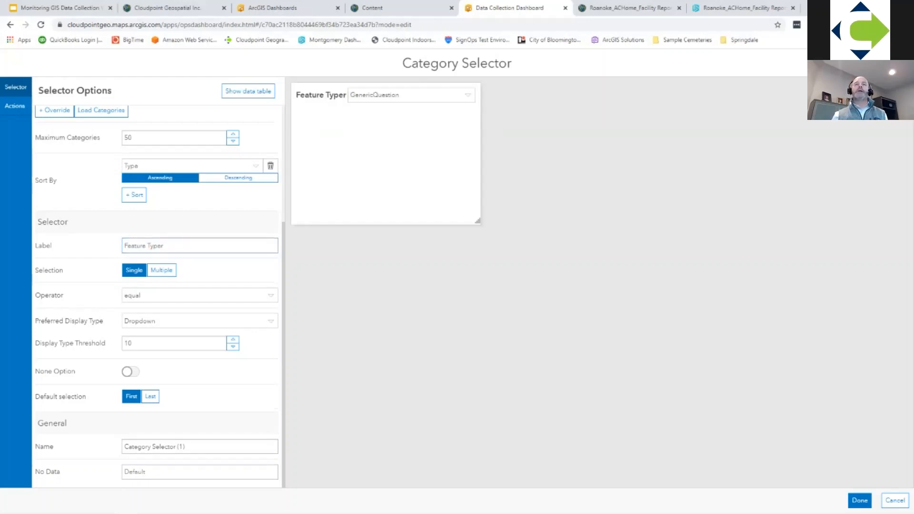
click(129, 372)
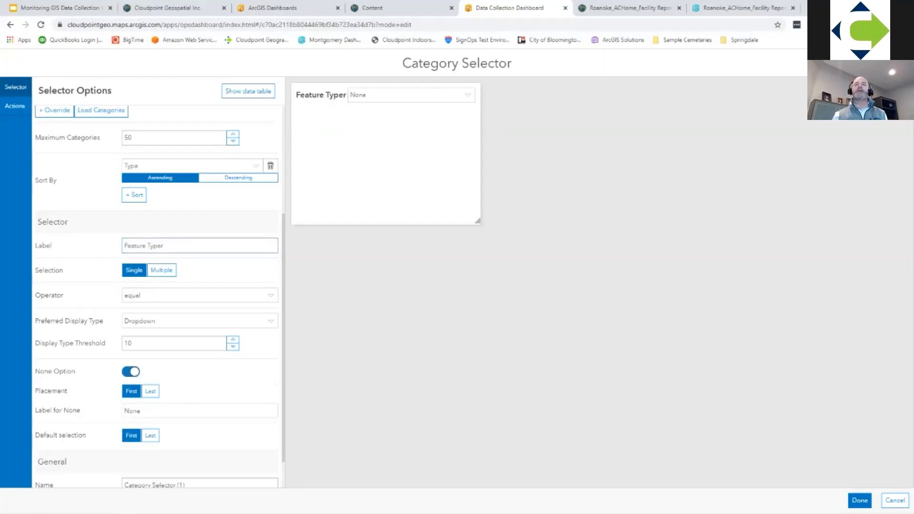
scroll(157, 295, down, 1)
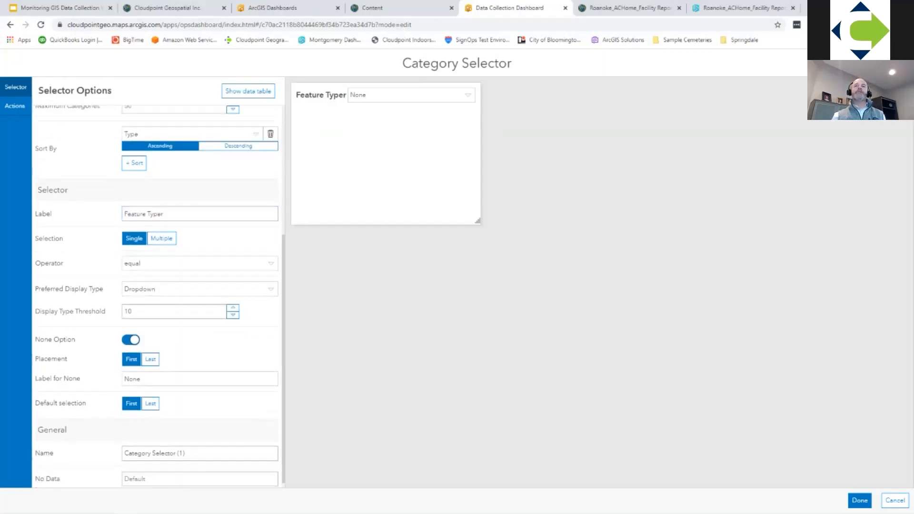
double_click(132, 372)
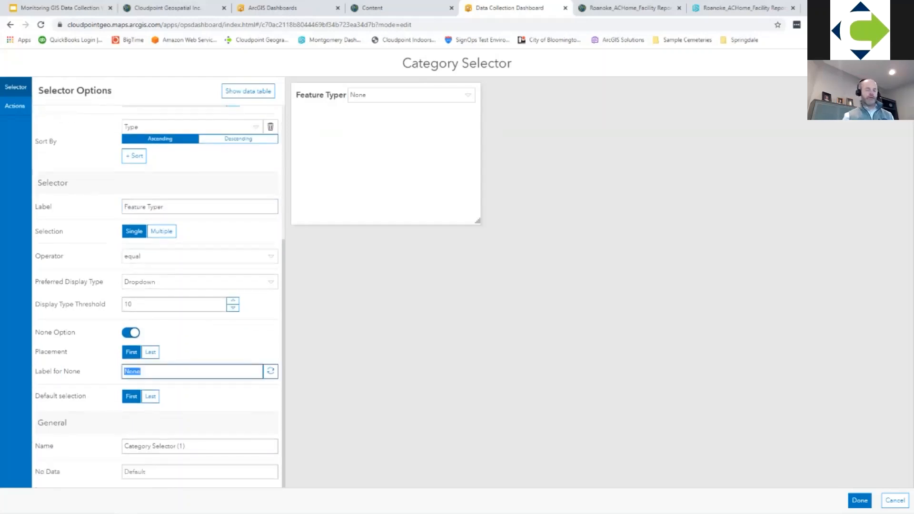
text(All)
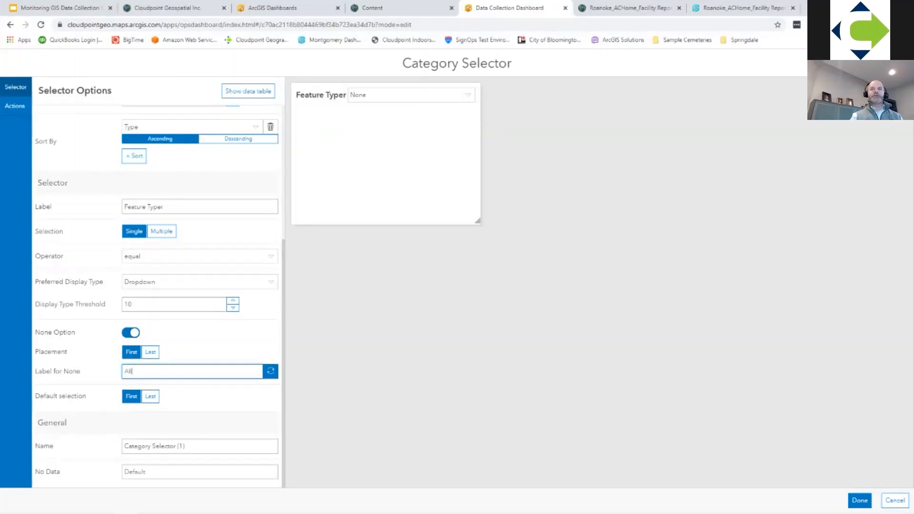
key(Return)
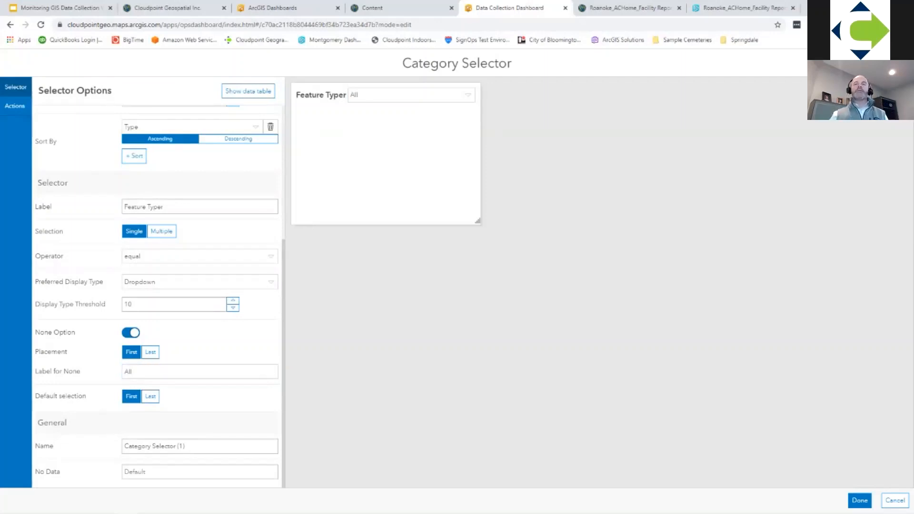
Step: Name the selector element "Feature Type Selector" and finish its configuration
drag(191, 446, 122, 447)
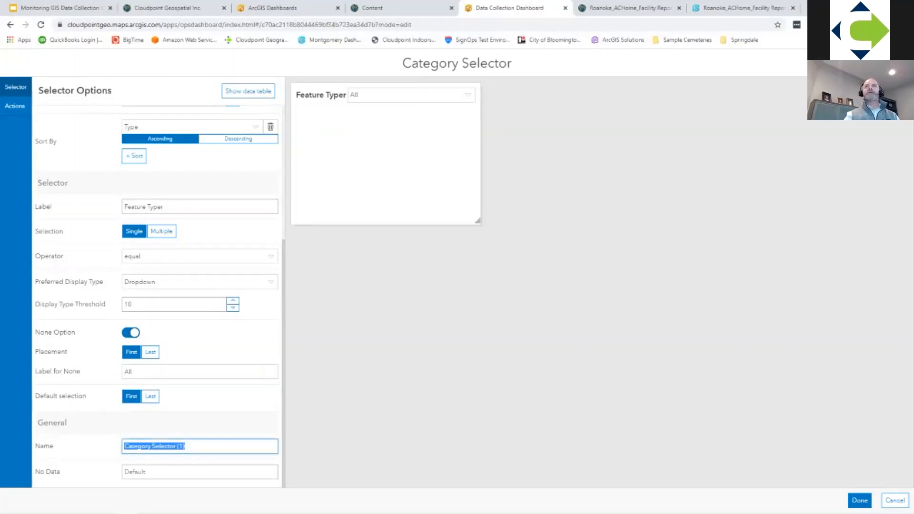
text(F)
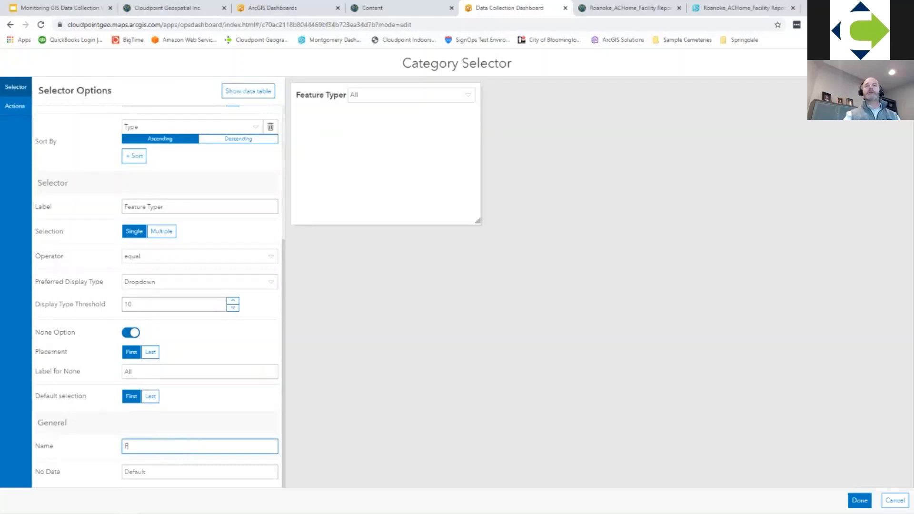
text(eature Selector)
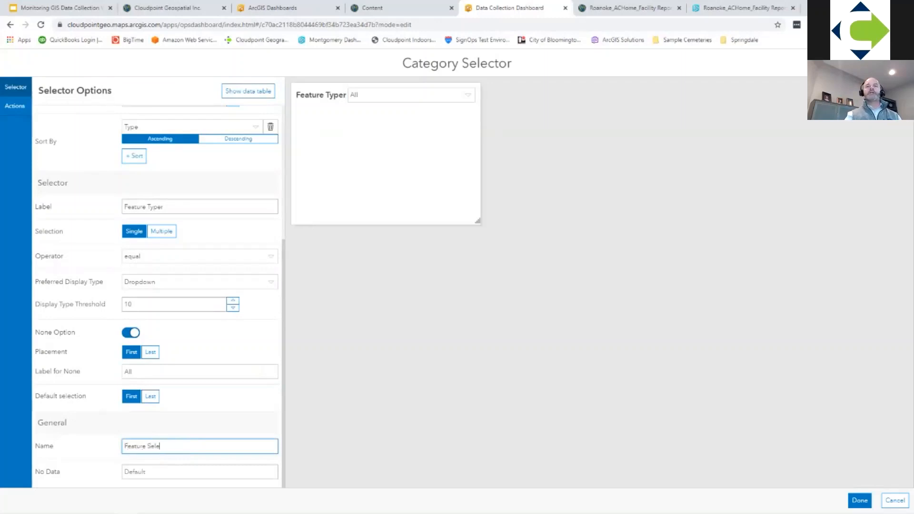
key(BackSpace)
key(BackSpace)
key(BackSpace)
key(BackSpace)
key(BackSpace)
key(BackSpace)
key(BackSpace)
text(Type Selector)
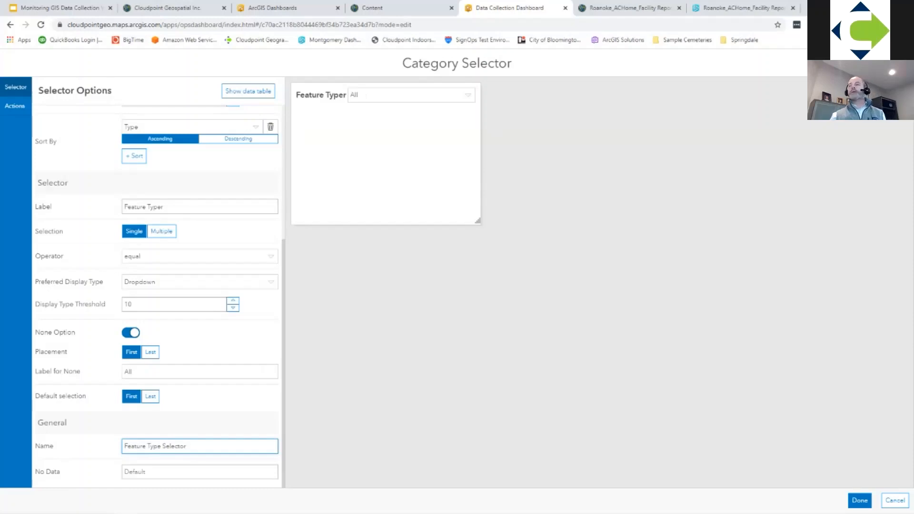
click(859, 500)
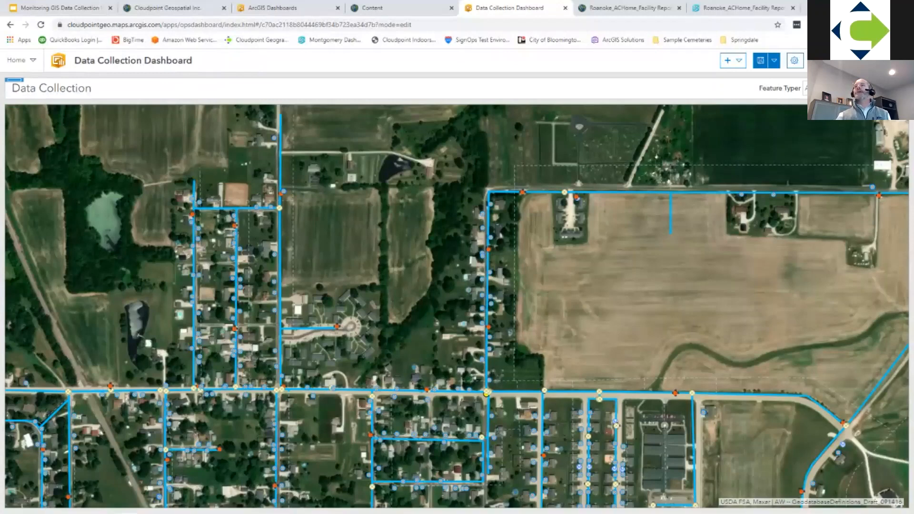
Step: Choose Meter in the header's Feature Typer selector to test its effect on the map
click(842, 88)
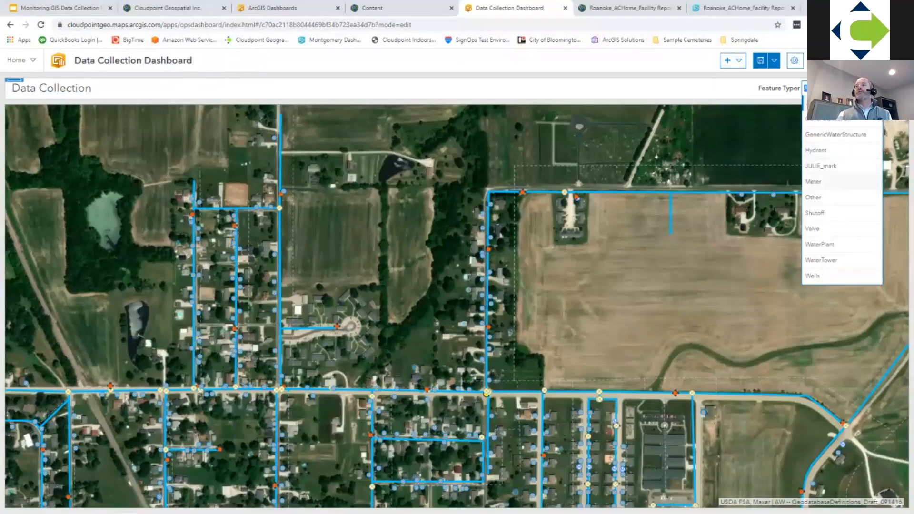
click(819, 181)
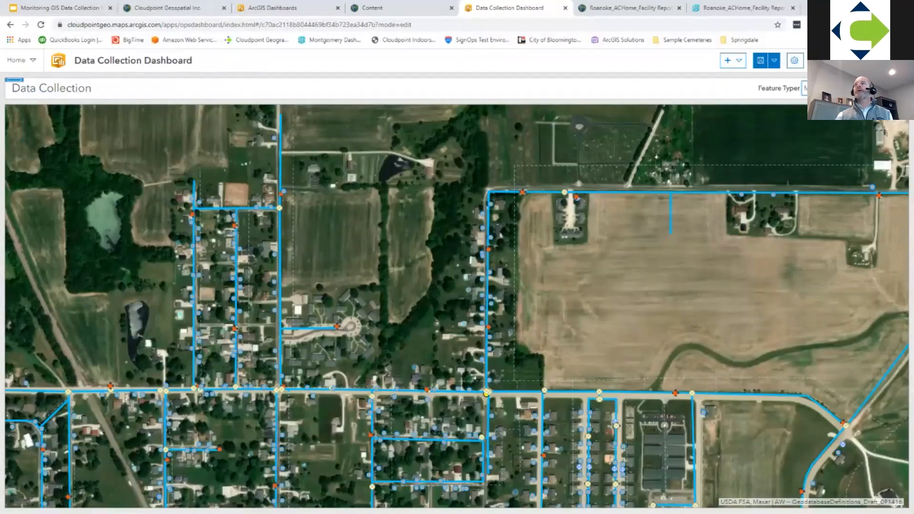
Step: Give the category selector a filter action targeting the WaterFeatures_Jerseyville layer when its selection changes, and save the dashboard
click(769, 89)
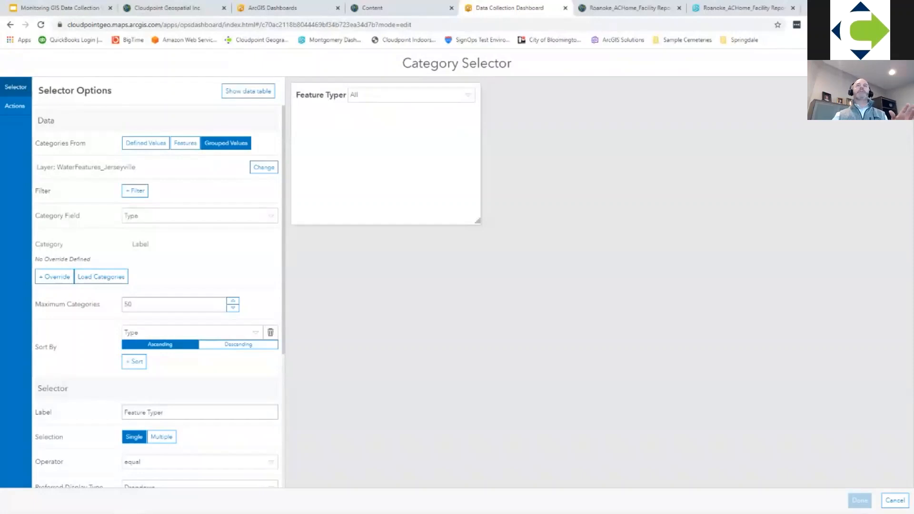
click(15, 106)
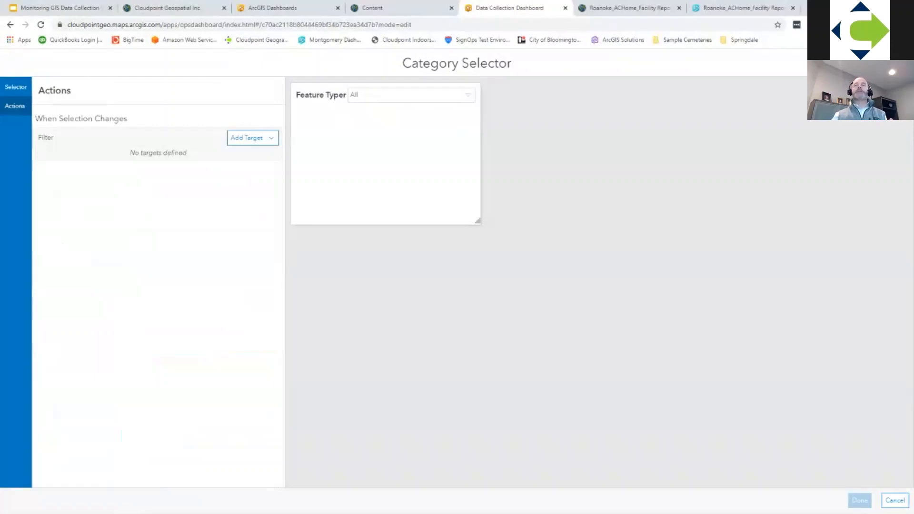
click(247, 138)
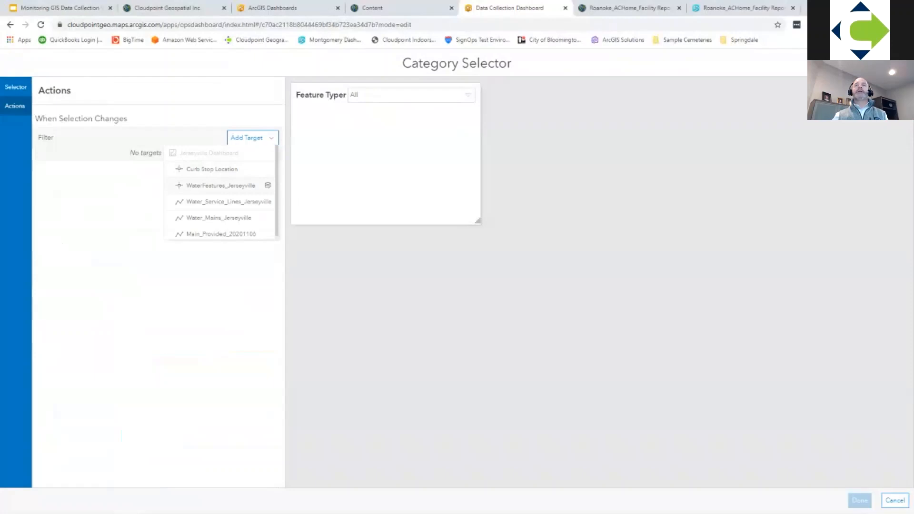
click(221, 185)
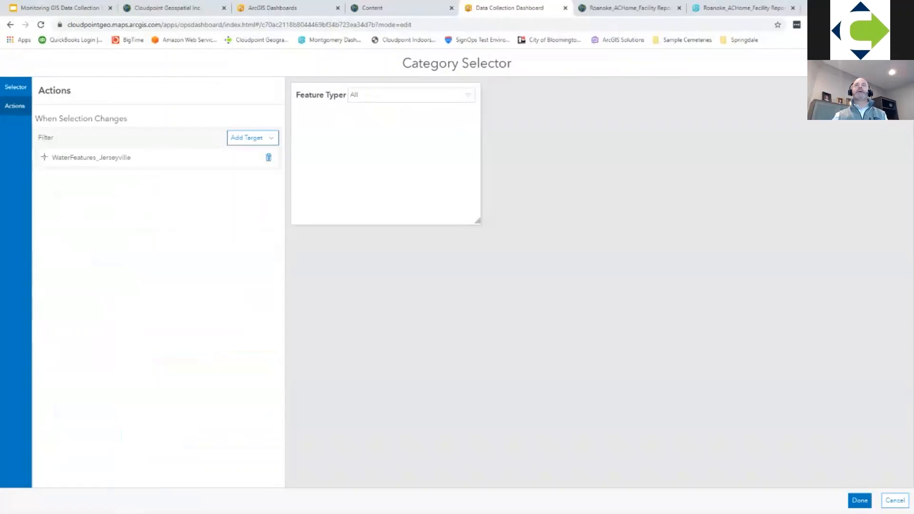
click(247, 137)
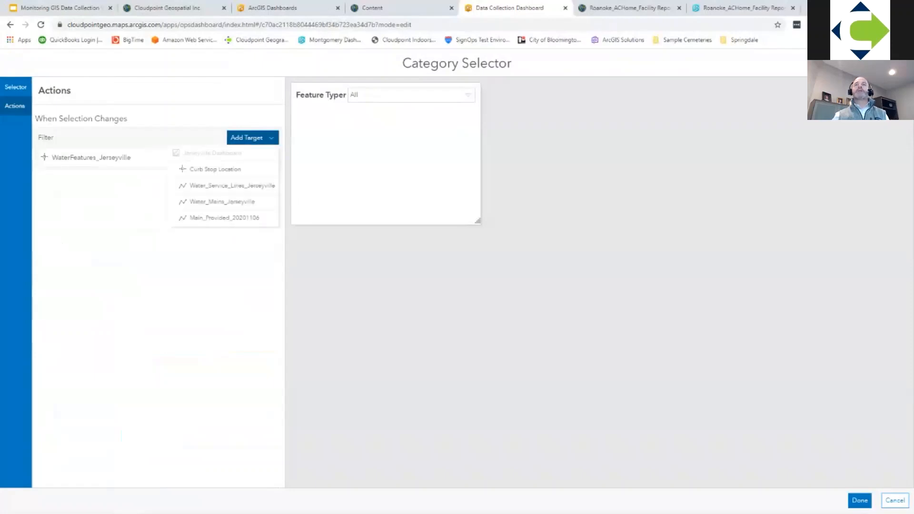
click(252, 137)
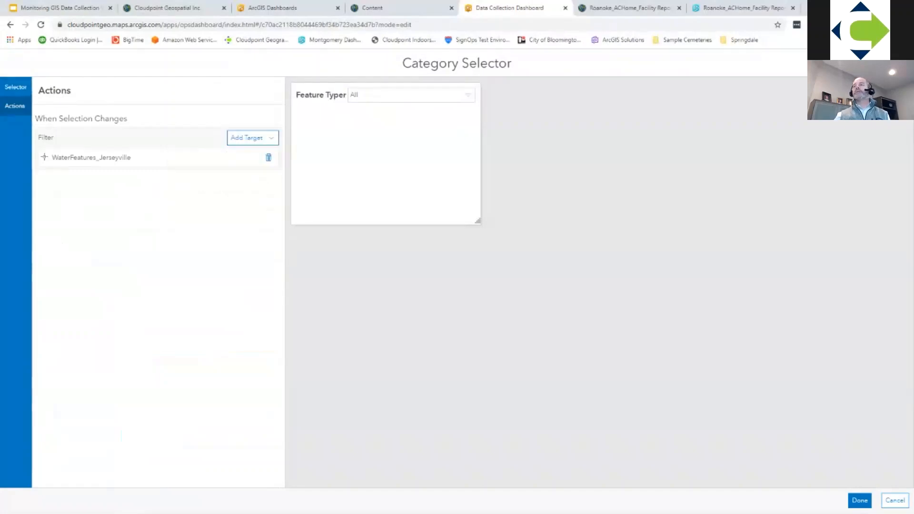
click(859, 501)
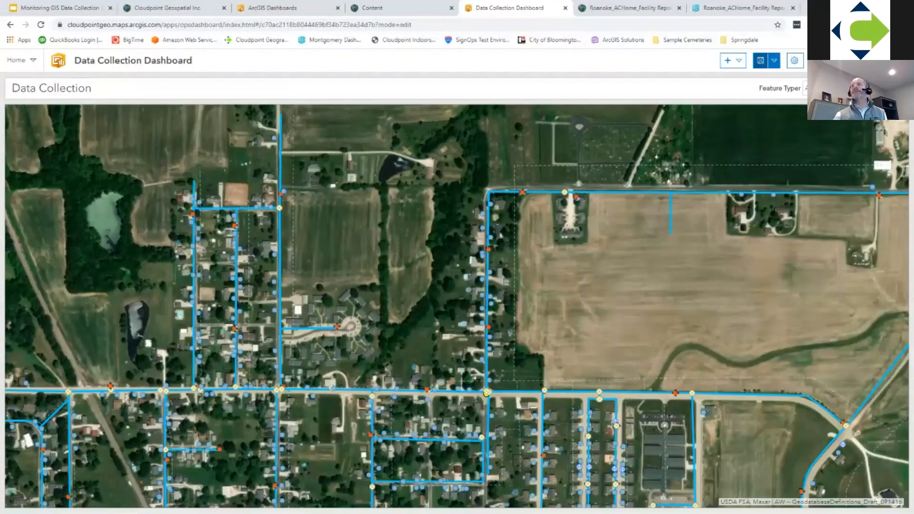
click(760, 61)
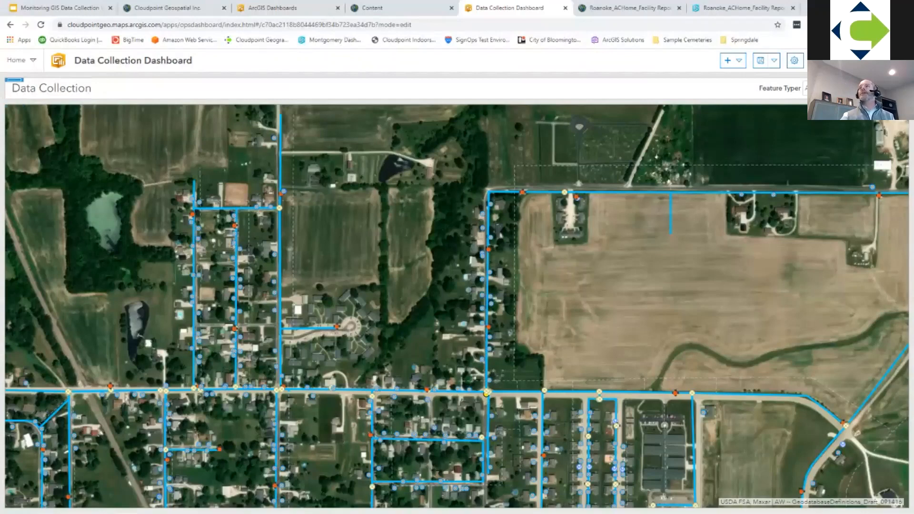
Step: Filter the map with the Feature Typer selector, first by Hydrant and then by Meter, to test the filter action
click(844, 88)
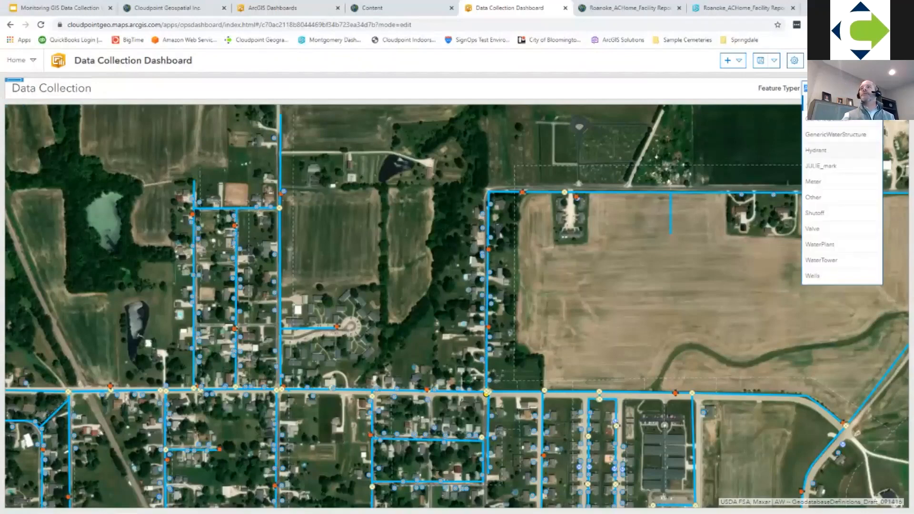
click(816, 150)
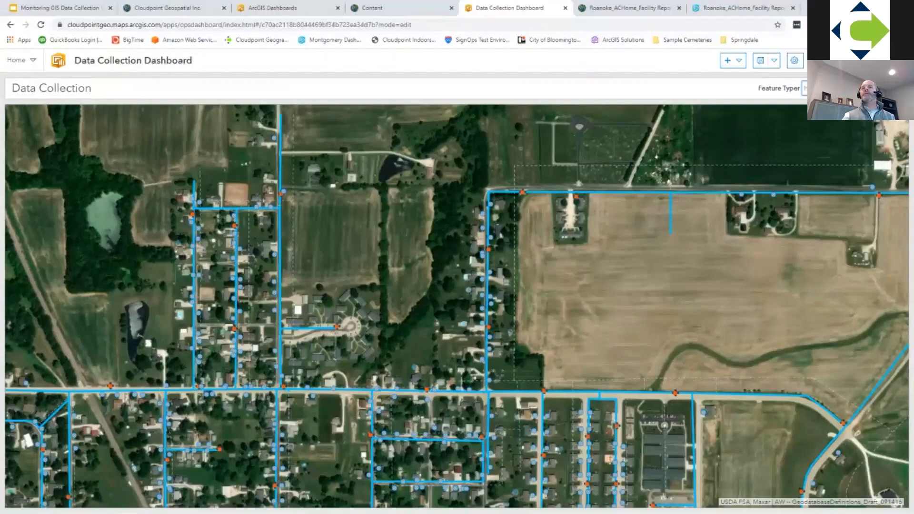
drag(524, 285, 458, 232)
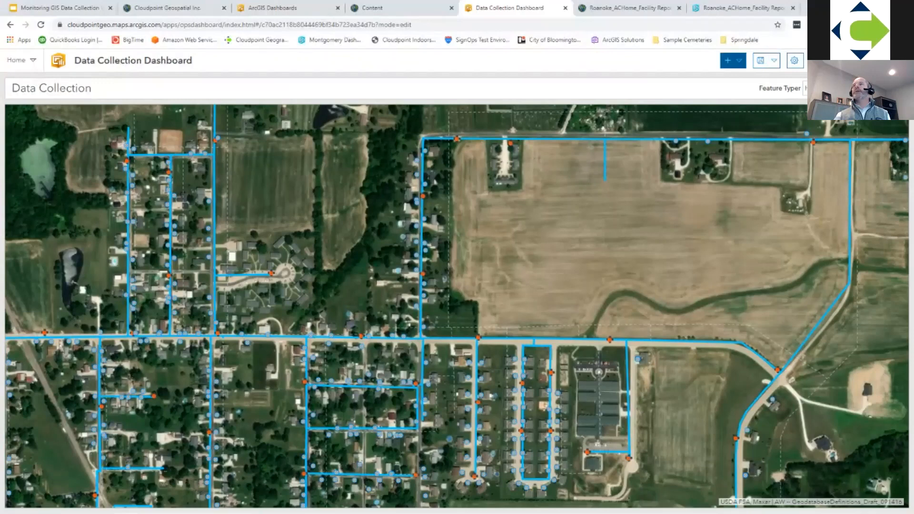
click(842, 88)
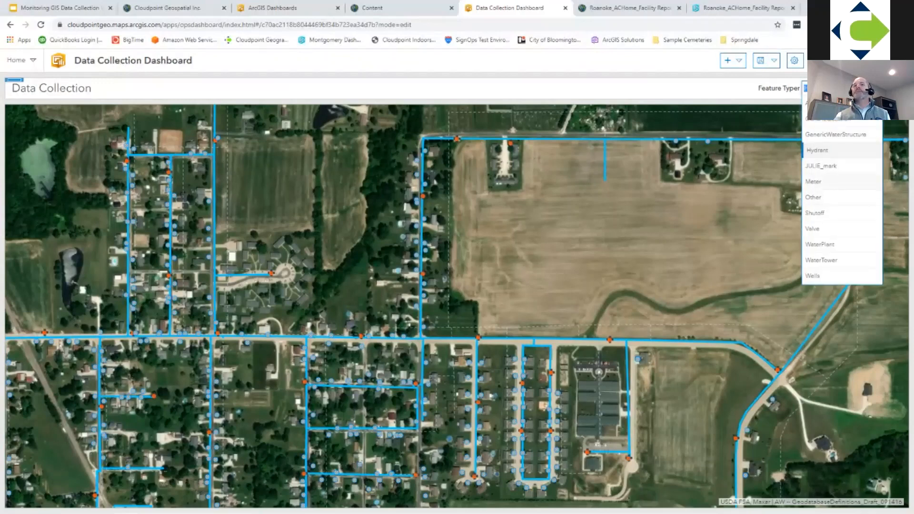
click(814, 182)
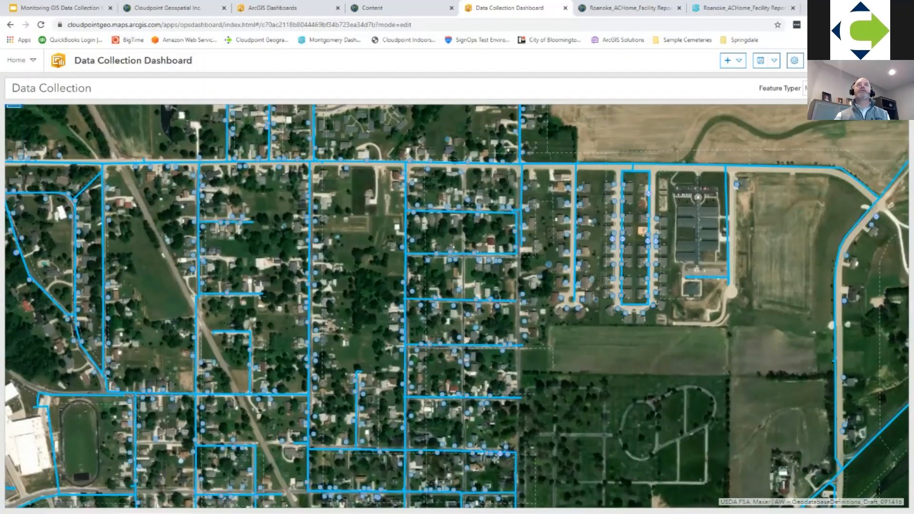
Step: Enable Layer Visibility in the map element's settings and finish its configuration
mouse_move(14, 107)
click(14, 125)
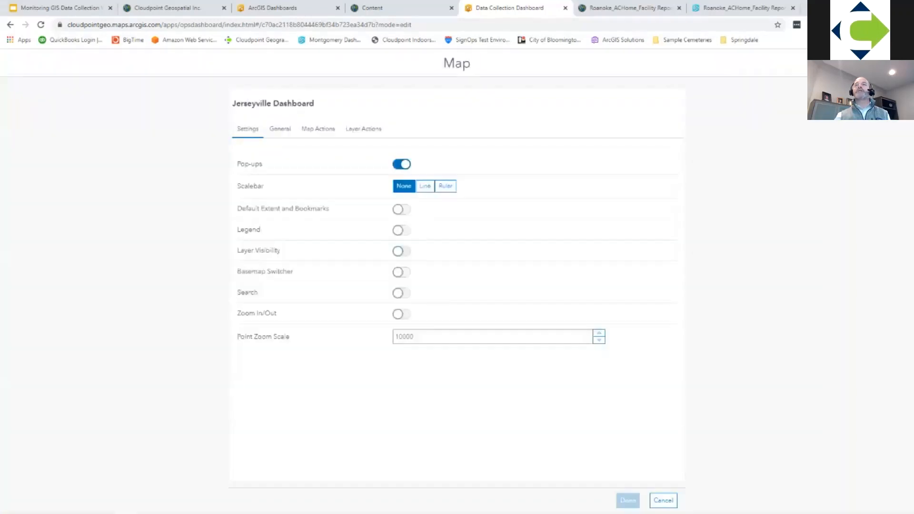
click(401, 251)
click(628, 500)
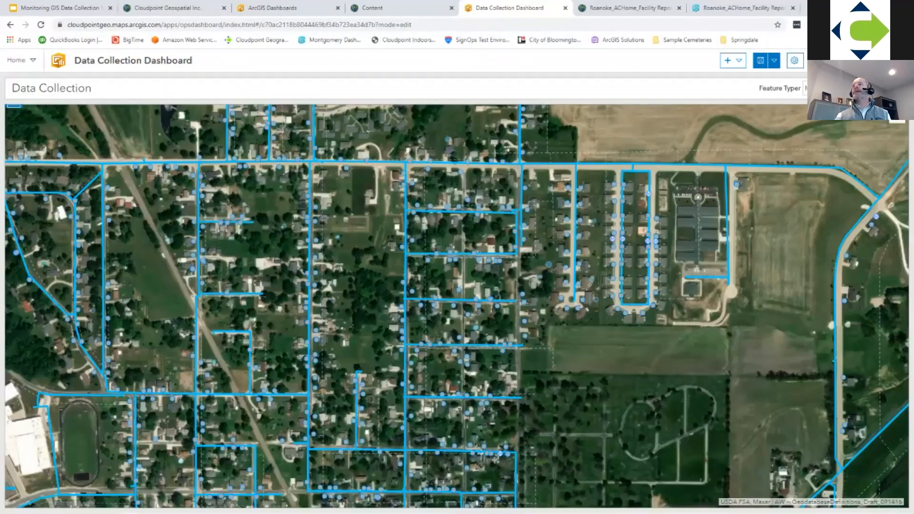
Step: Hide the Curb Stop Location layer using the map's layer list, and close the list
click(897, 118)
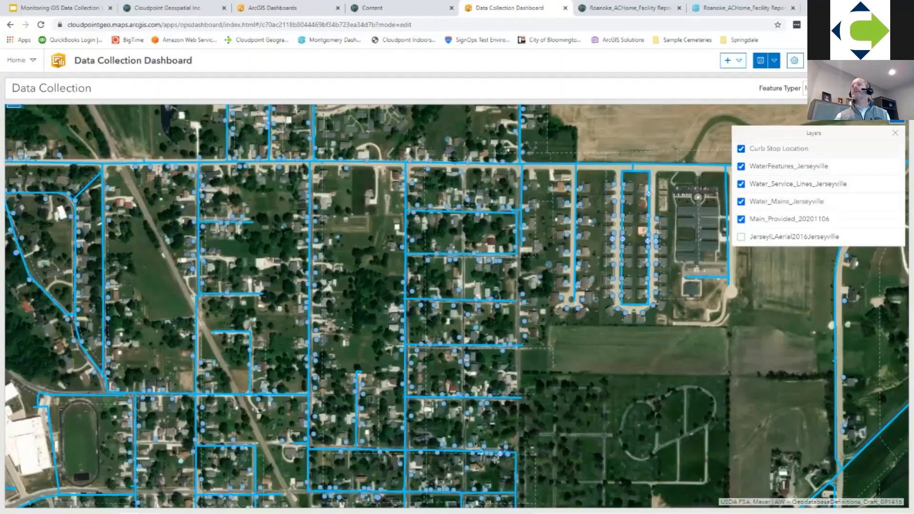
click(741, 149)
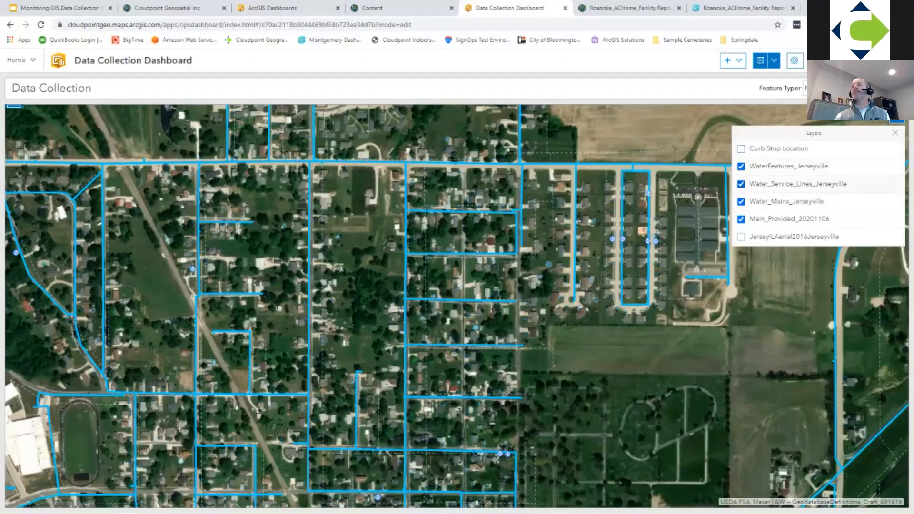
click(895, 133)
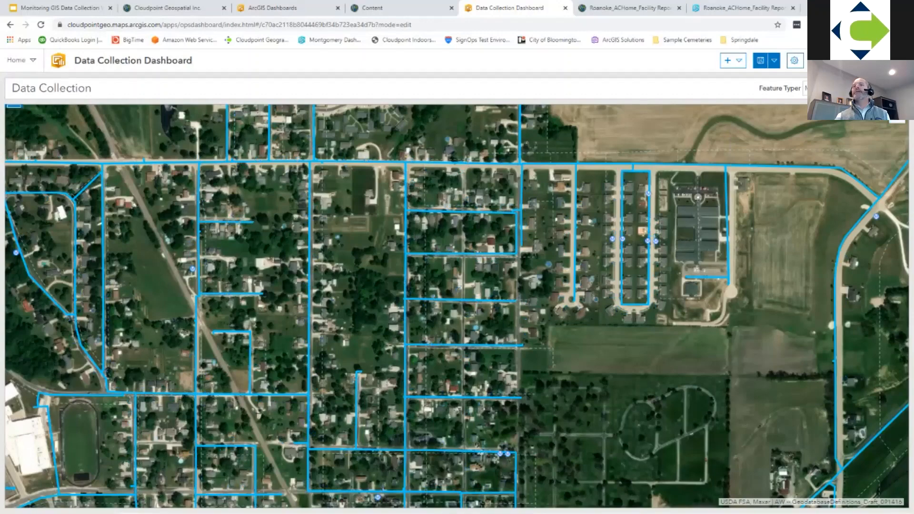
Step: Test the Feature Typer selector with Hydrant, reset it to All, and save the dashboard
drag(571, 229, 625, 238)
click(804, 88)
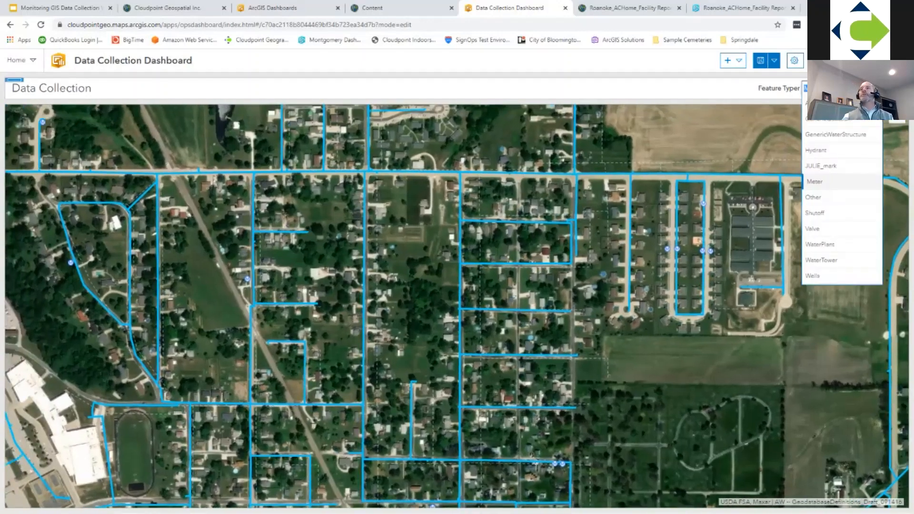
click(815, 181)
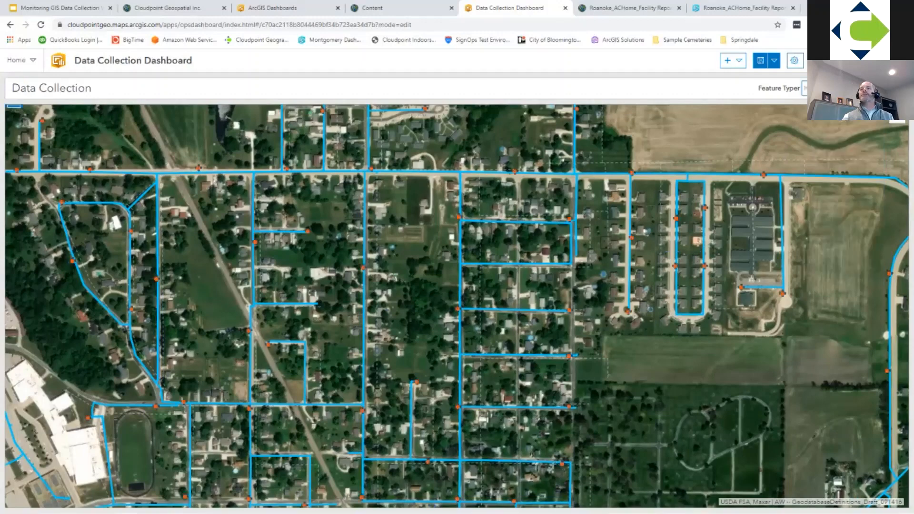
click(841, 88)
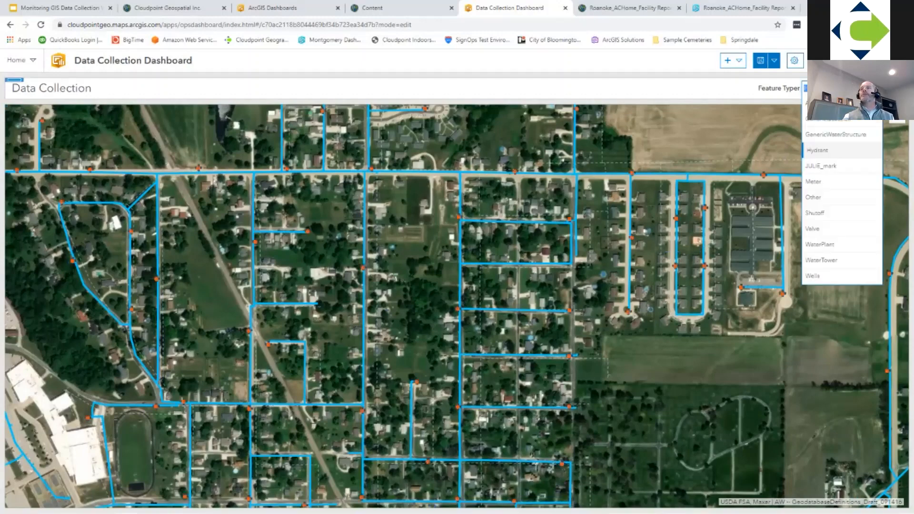
click(841, 104)
drag(842, 115, 816, 113)
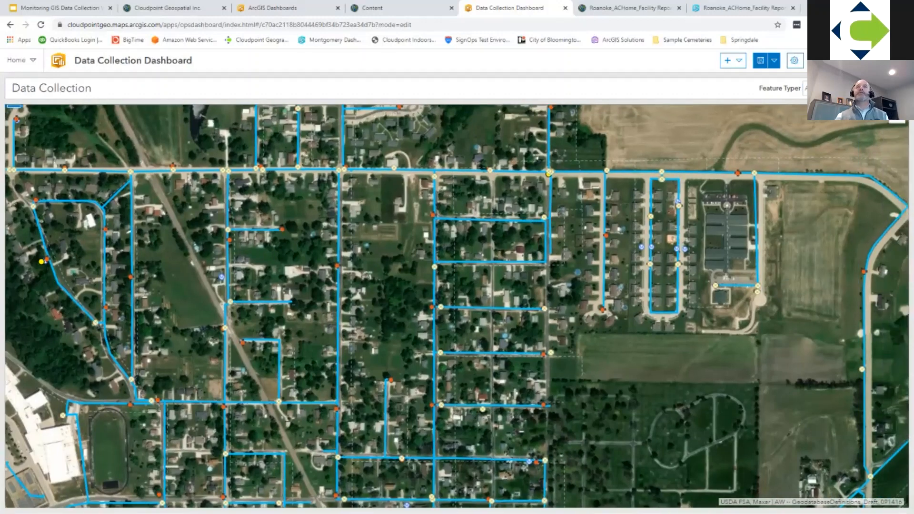
click(760, 61)
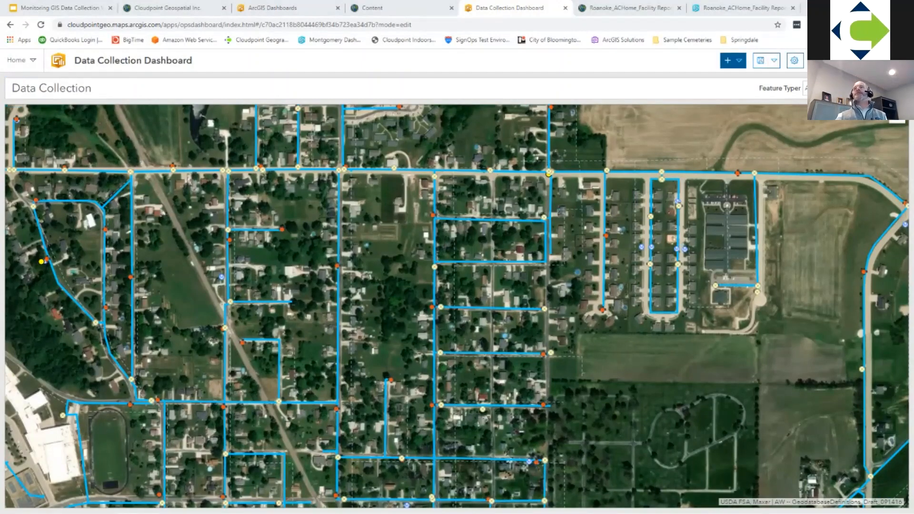
Step: Add an indicator element that shows the feature count of the WaterFeatures_Jerseyville layer
click(733, 61)
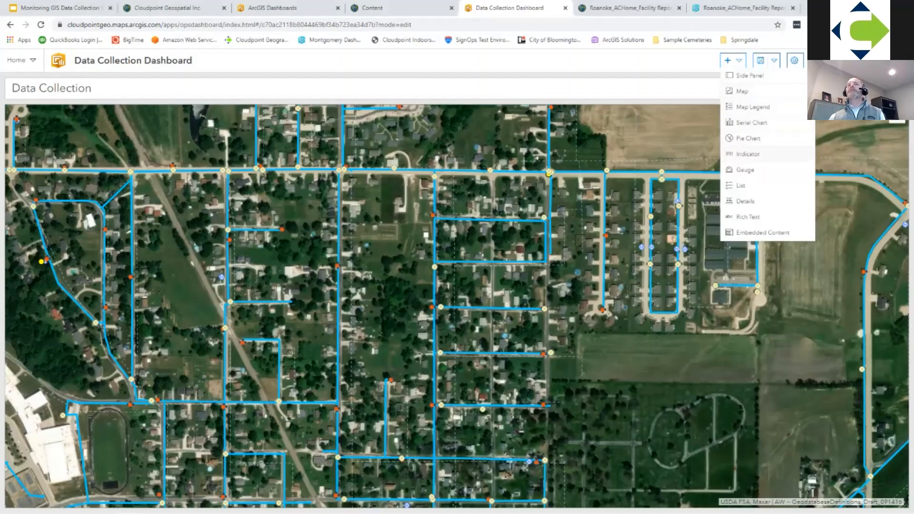
click(747, 154)
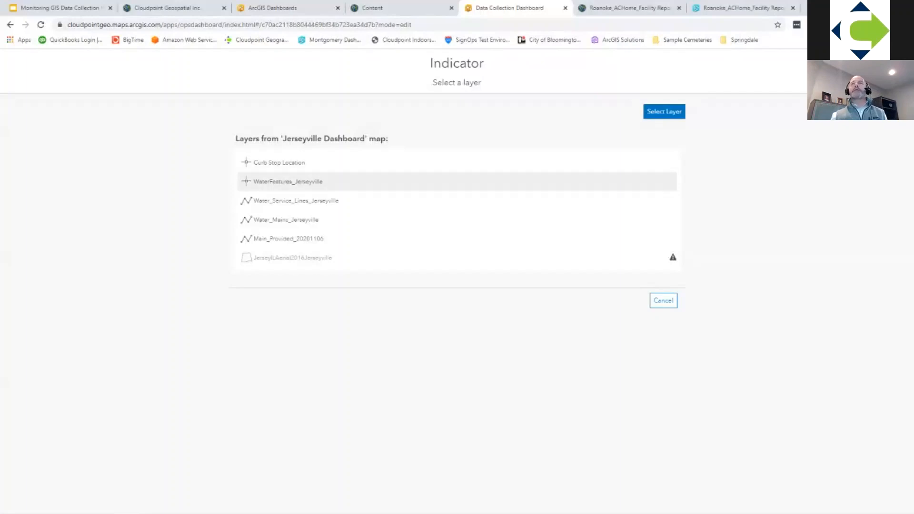
click(288, 181)
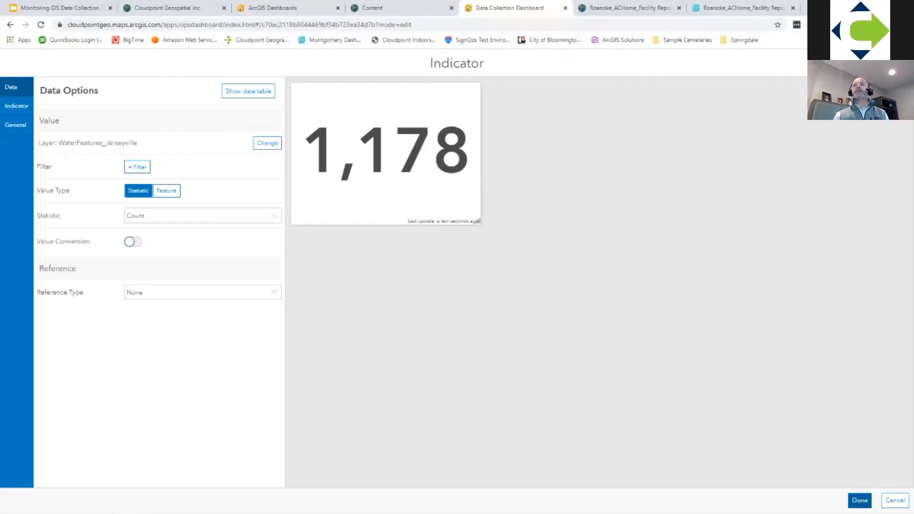
click(860, 500)
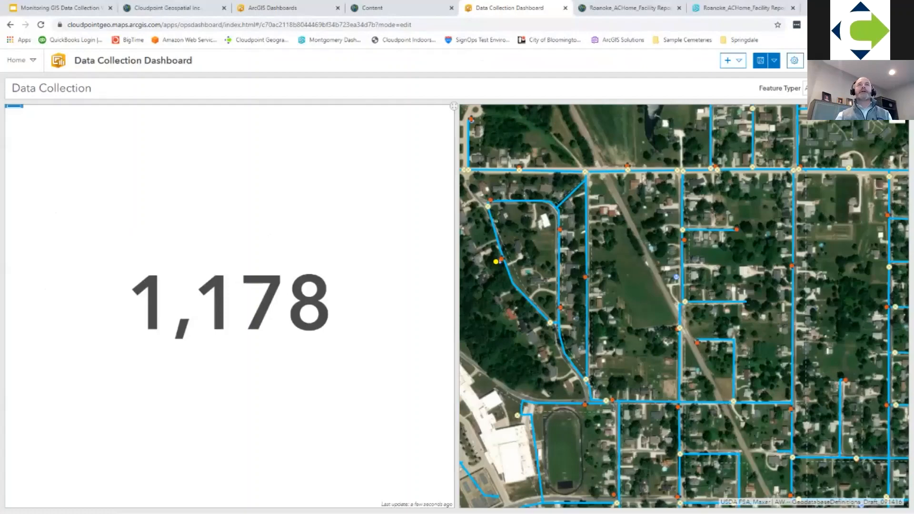
Step: Narrow the indicator to a slim column beside the map so the map takes most of the dashboard's width
mouse_move(13, 111)
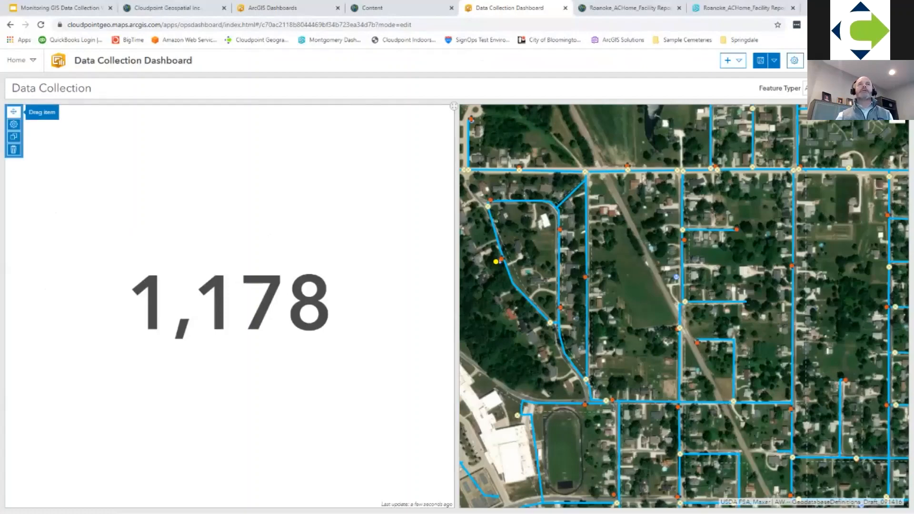
drag(14, 111, 449, 272)
drag(473, 306, 471, 305)
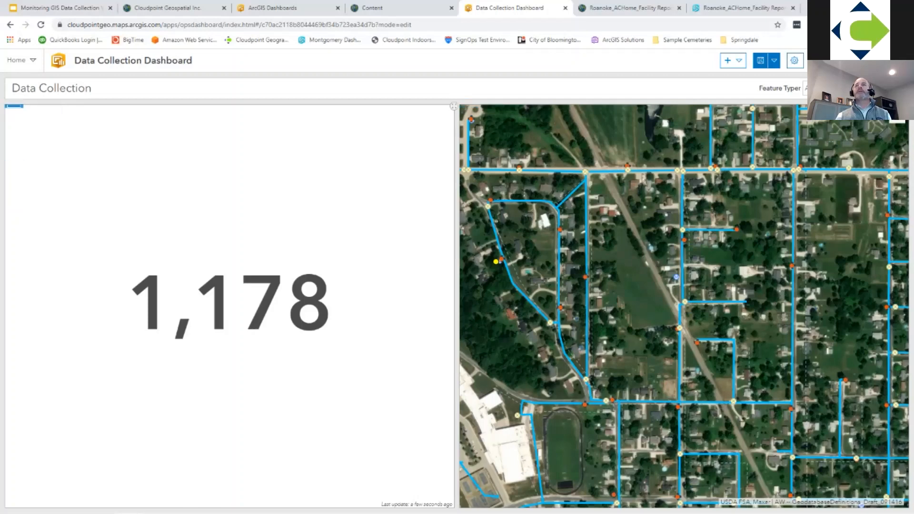
drag(457, 305, 137, 304)
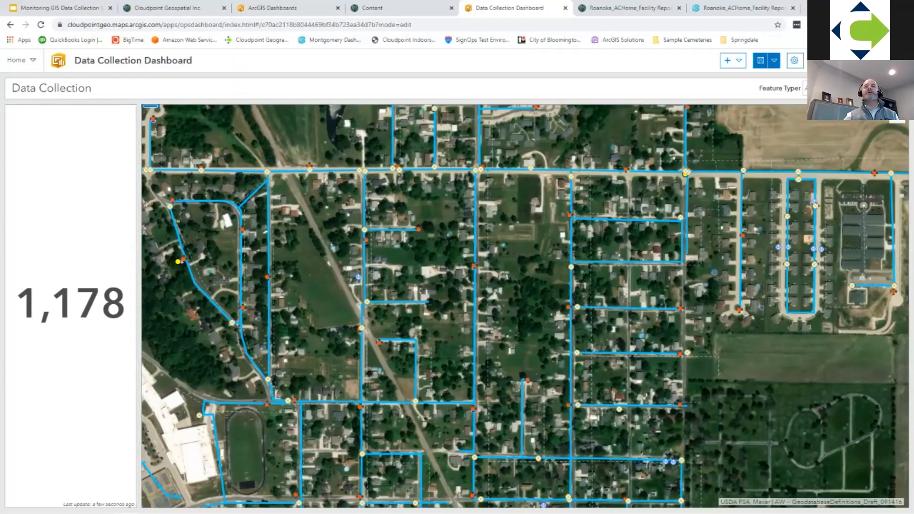
drag(139, 304, 150, 305)
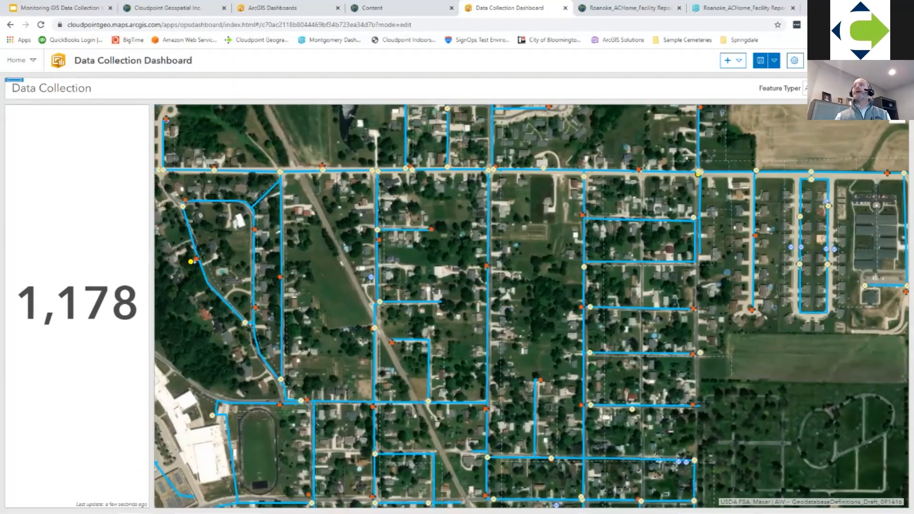
click(844, 88)
click(844, 89)
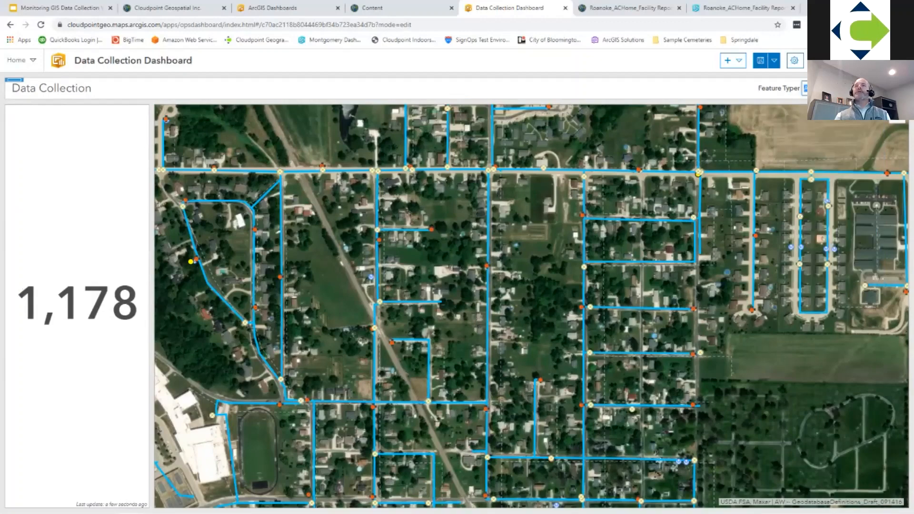
drag(16, 303, 139, 302)
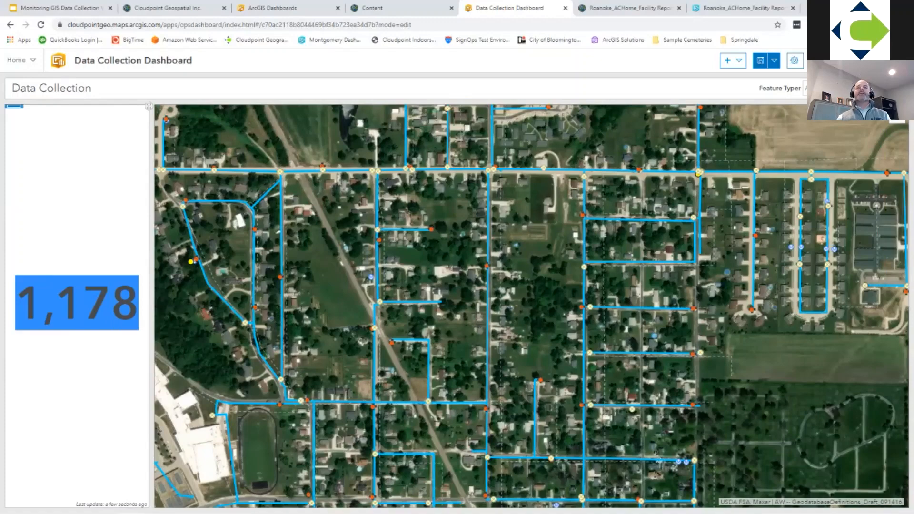
click(125, 309)
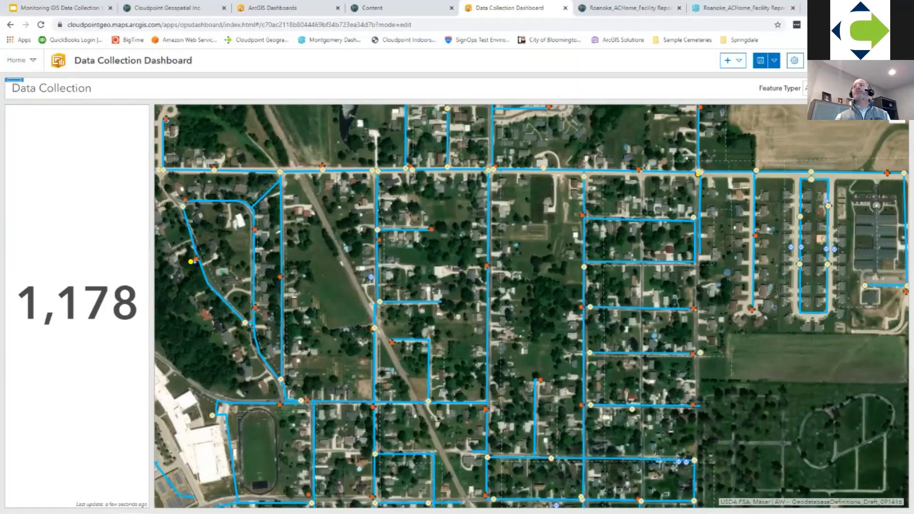
Step: Add Indicator (1) as a filter target of the category selector's selection-change action, and save the dashboard
click(857, 88)
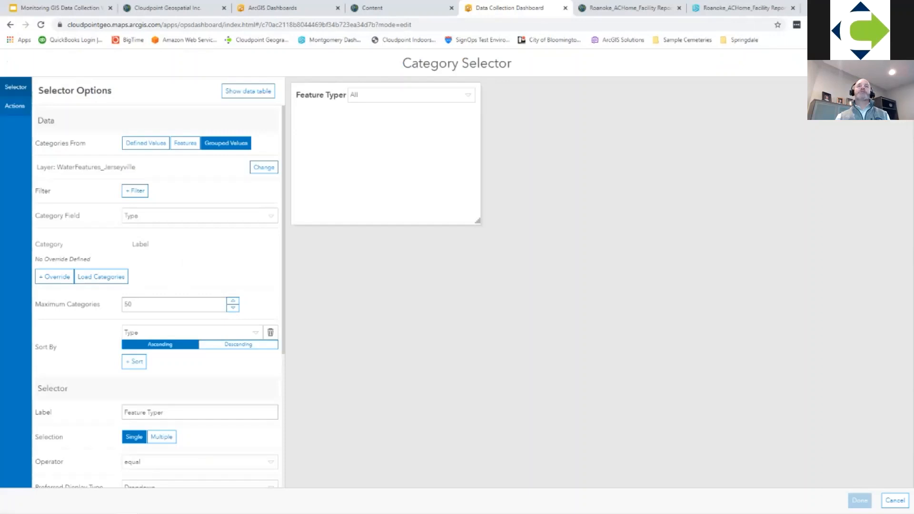
click(14, 106)
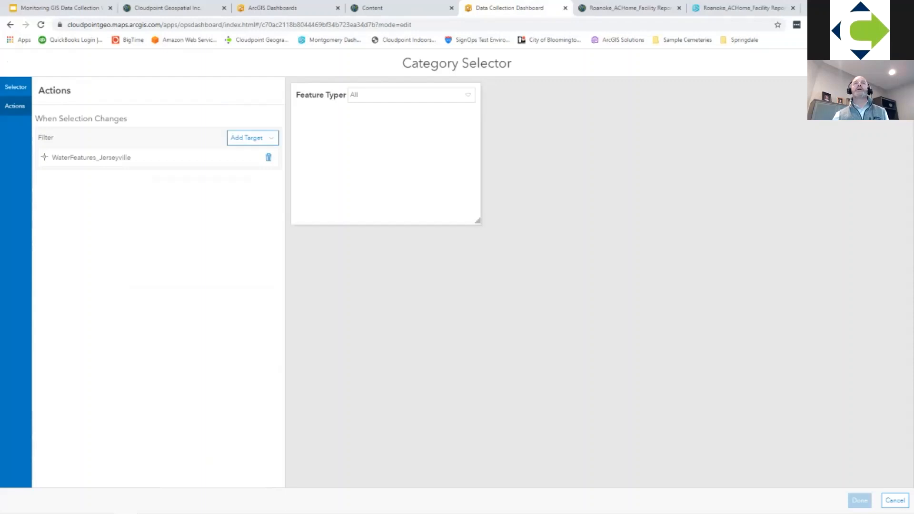
click(247, 138)
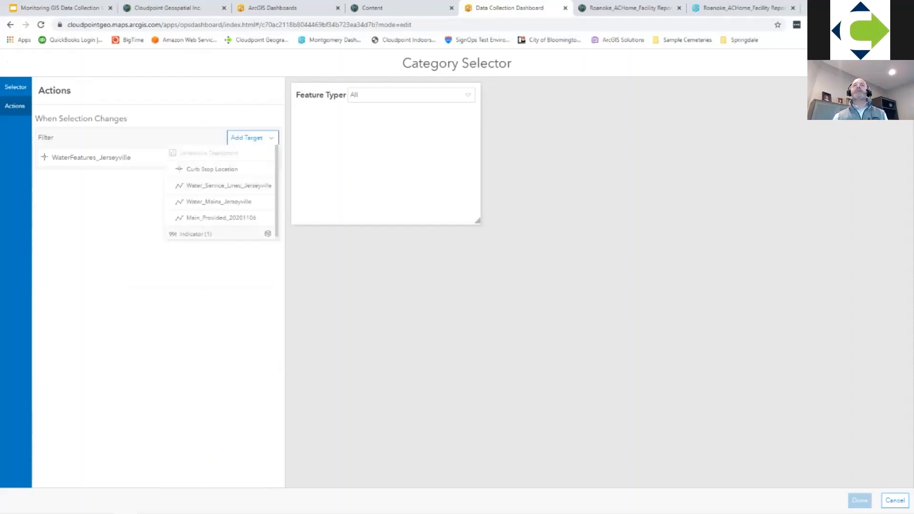
click(196, 233)
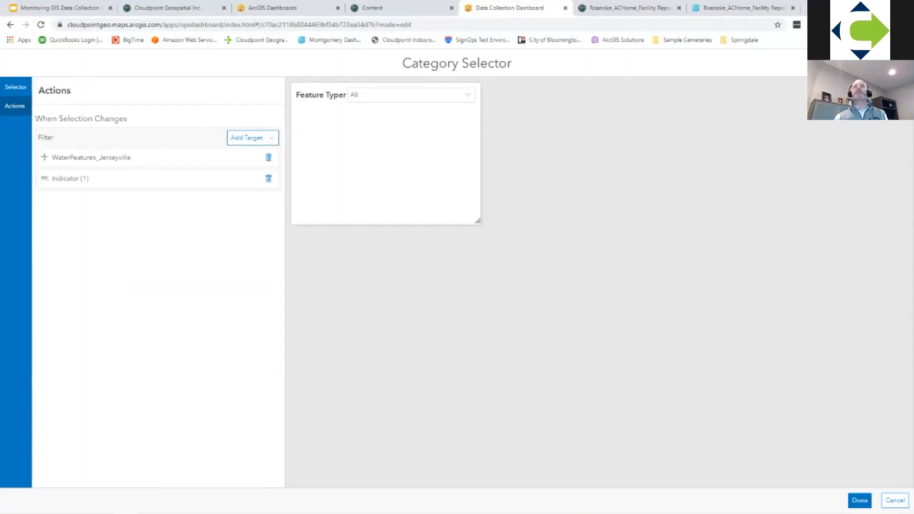
click(860, 500)
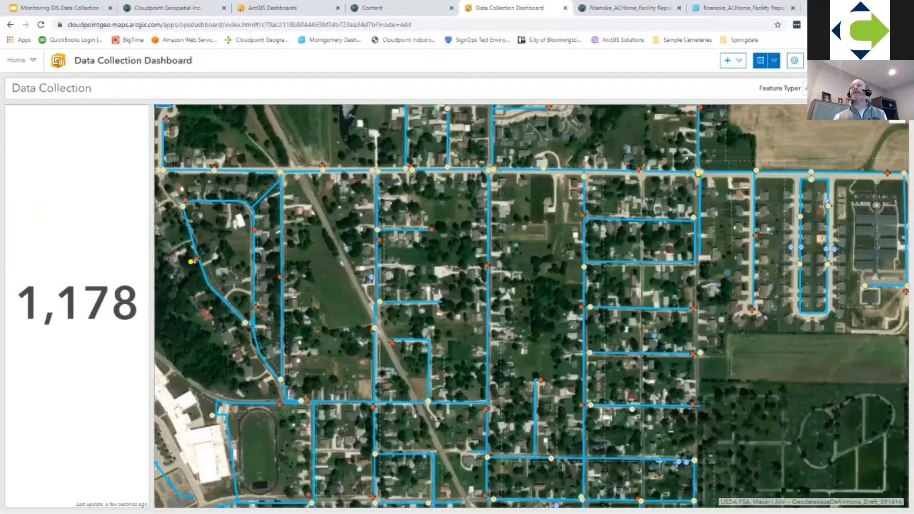
click(760, 60)
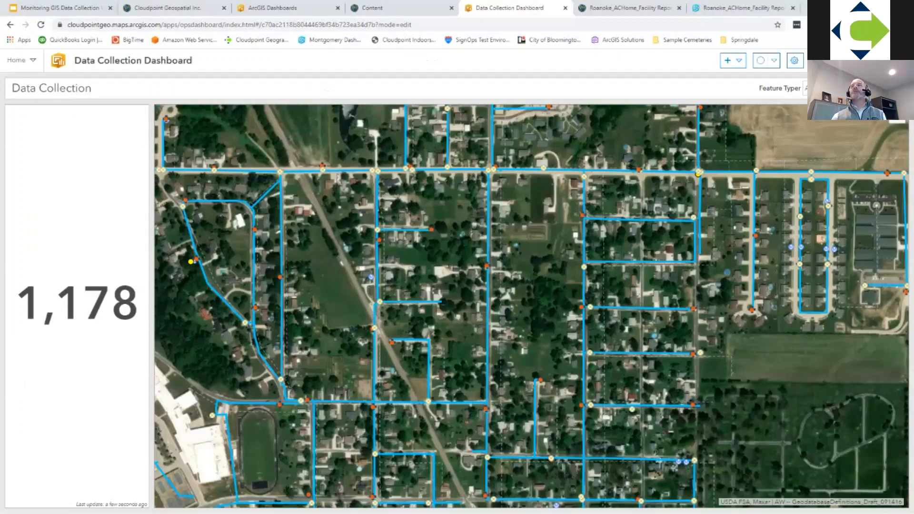
Step: Test the Feature Typer selector with Hydrant, Shutoff and Meter to check how the map and indicator respond
click(840, 88)
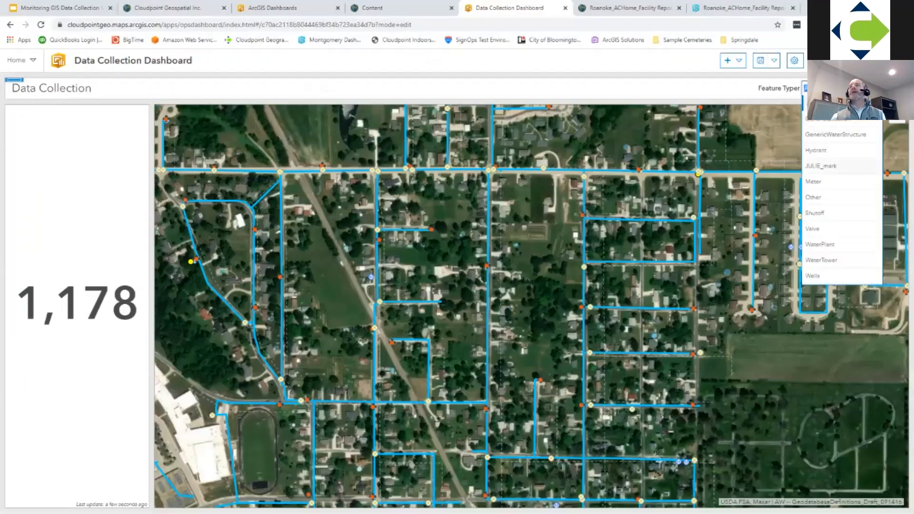
click(817, 150)
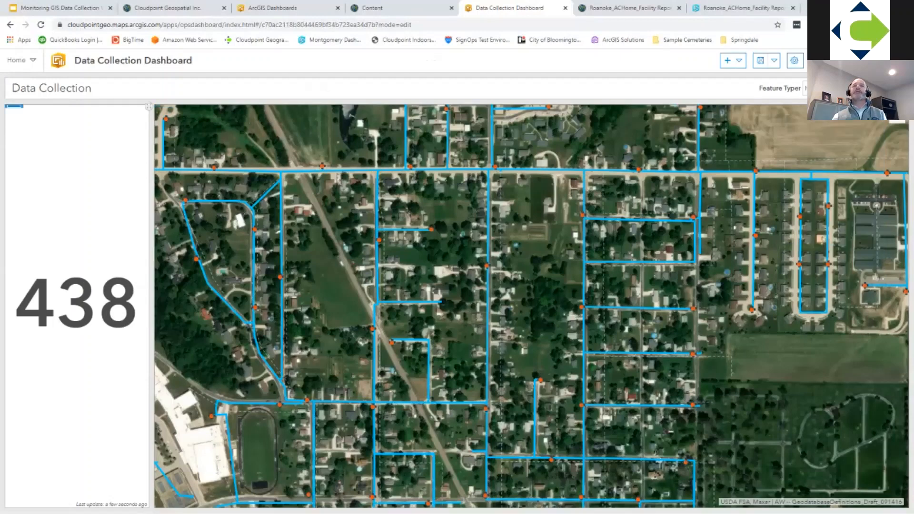
click(805, 88)
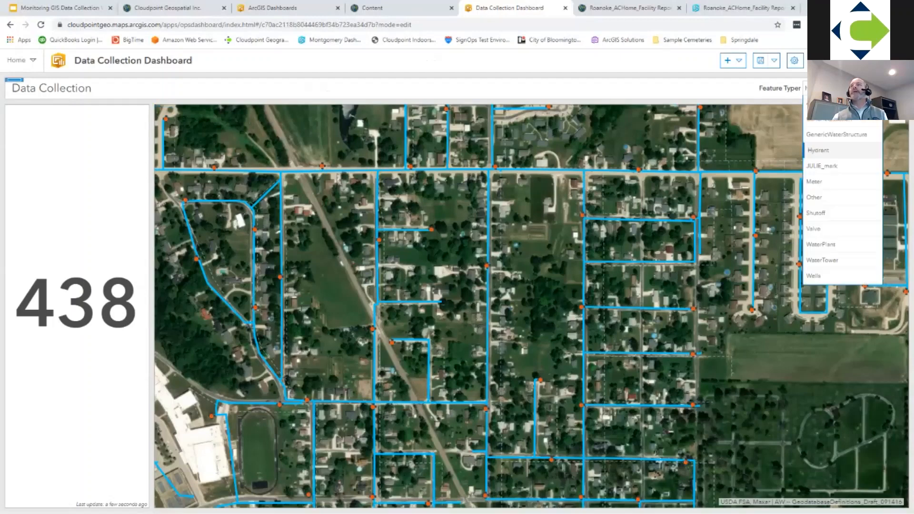
click(815, 213)
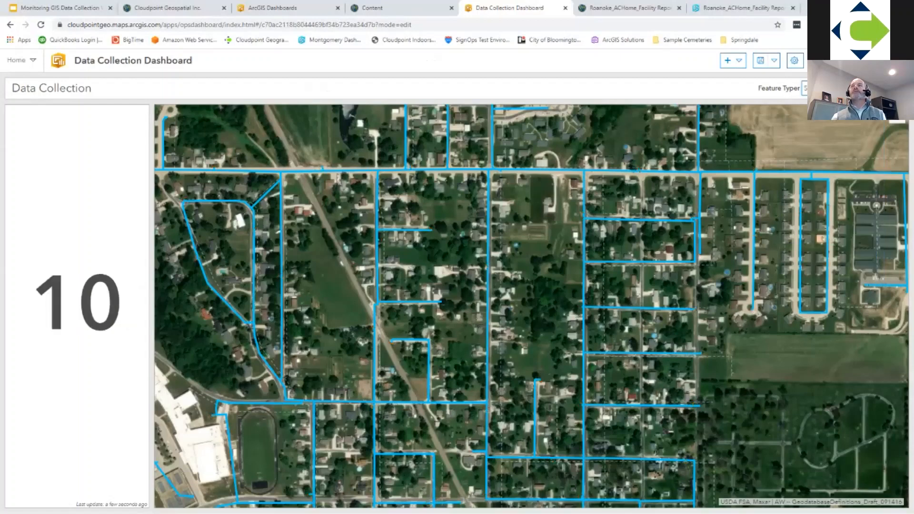
click(805, 88)
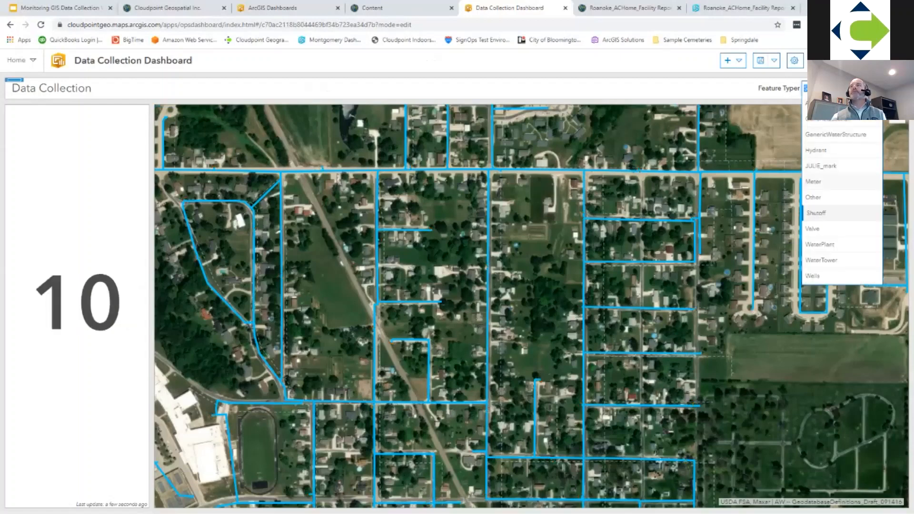
click(817, 200)
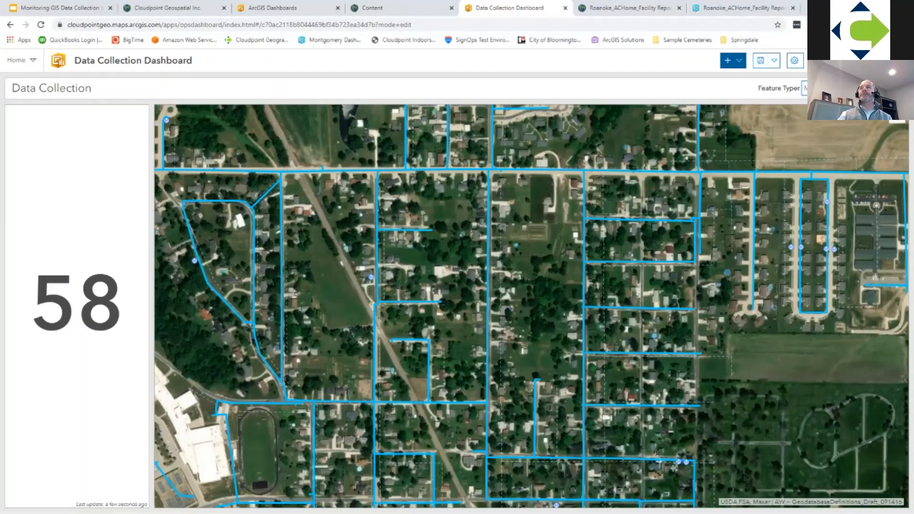
Step: Add a list element based on the WaterFeatures_Jerseyville layer with its default options
click(728, 60)
click(740, 185)
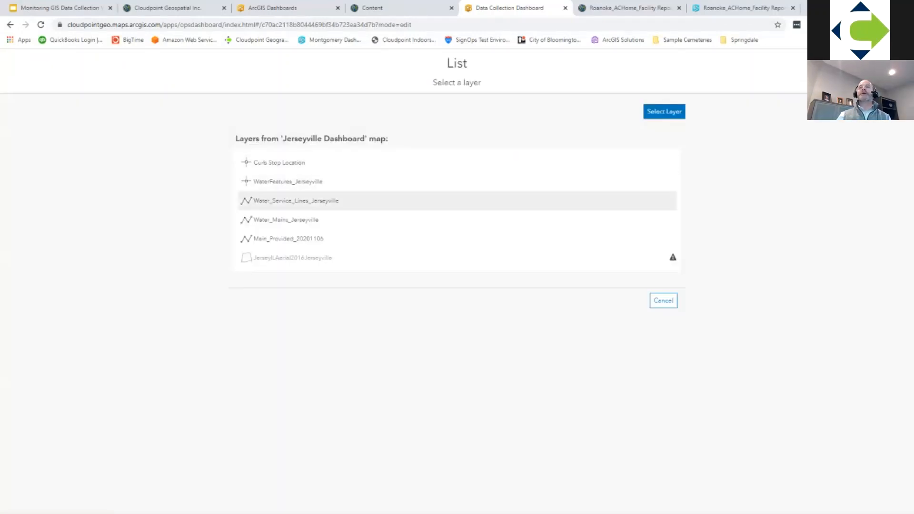
click(288, 182)
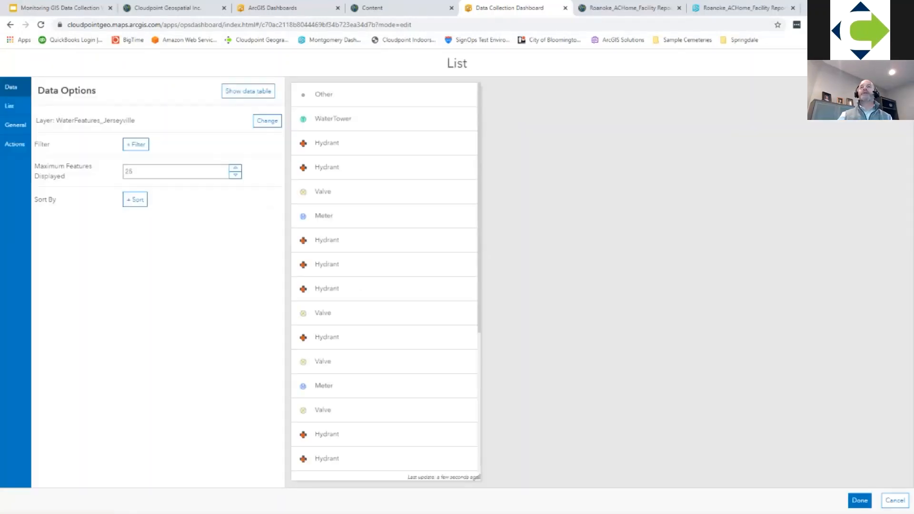
click(859, 500)
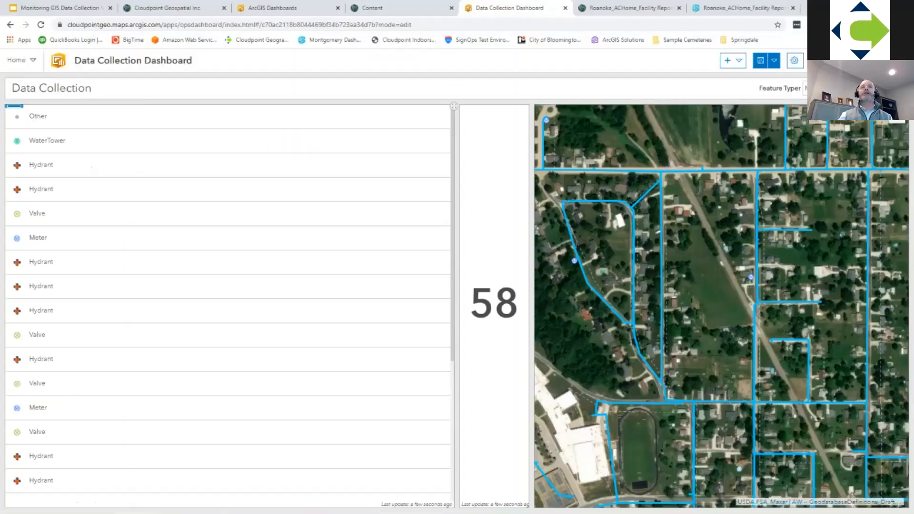
Step: Dock the list beneath the indicator, widen their shared column slightly, and give the list more height than the indicator
drag(14, 106, 494, 495)
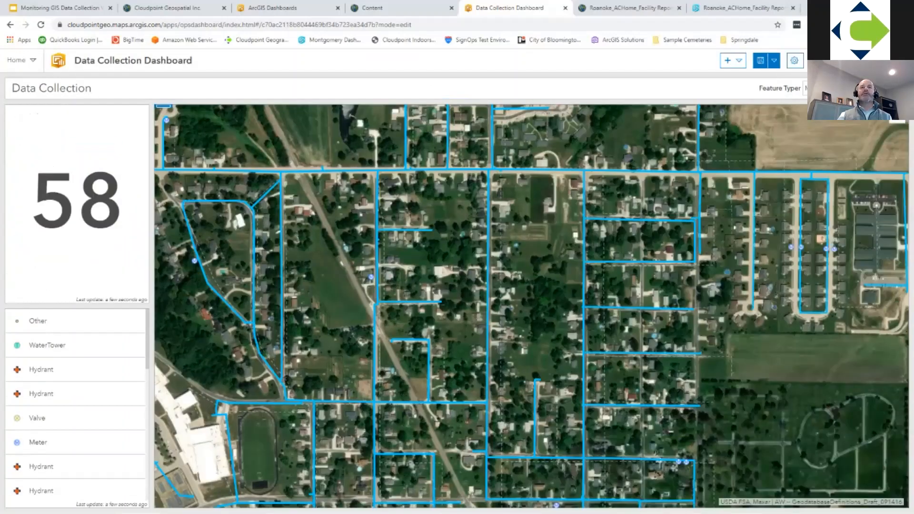
drag(152, 286, 175, 286)
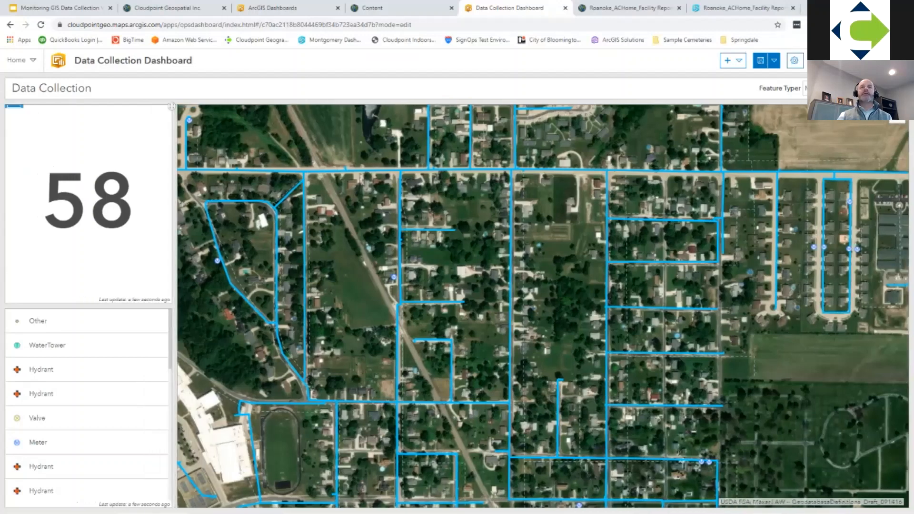
drag(88, 305, 88, 228)
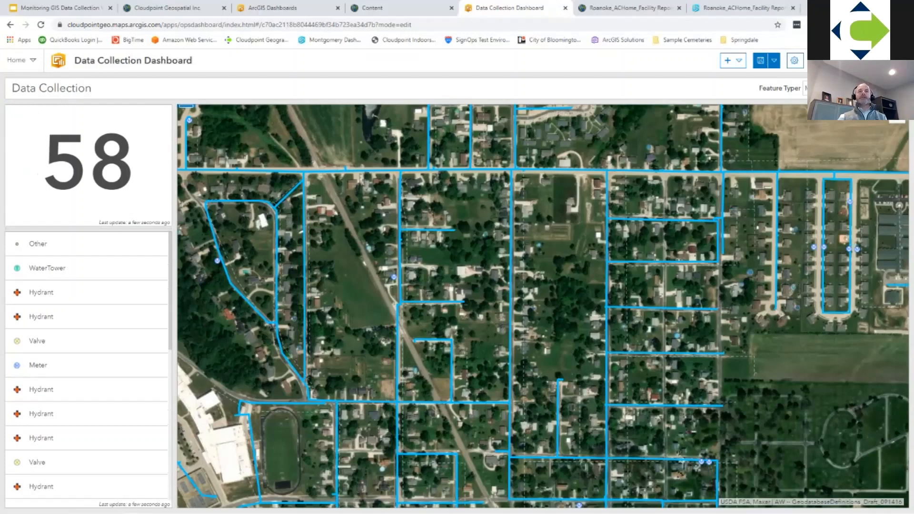
scroll(88, 366, down, 7)
scroll(88, 367, up, 7)
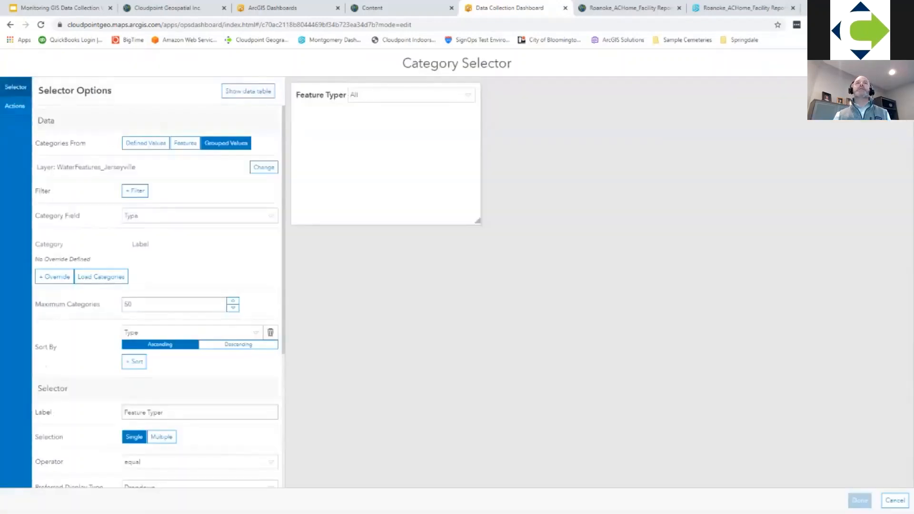
Step: Add List (1) as a filter target of the category selector's selection-change action, and filter the dashboard by Hydrant
click(15, 106)
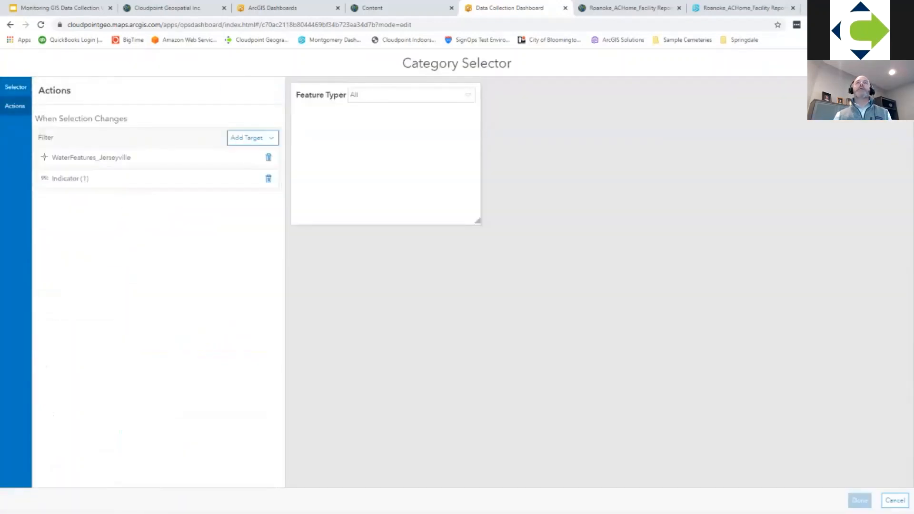
click(253, 138)
click(253, 138)
click(252, 138)
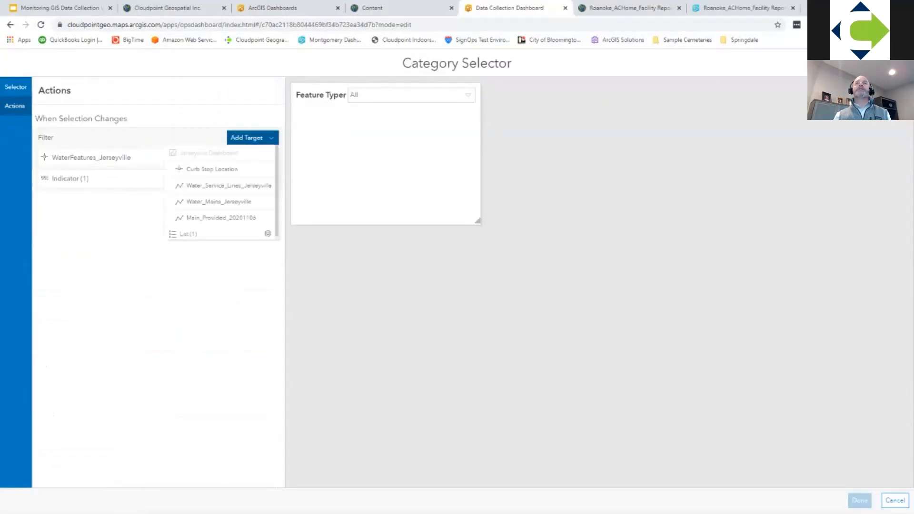
click(188, 234)
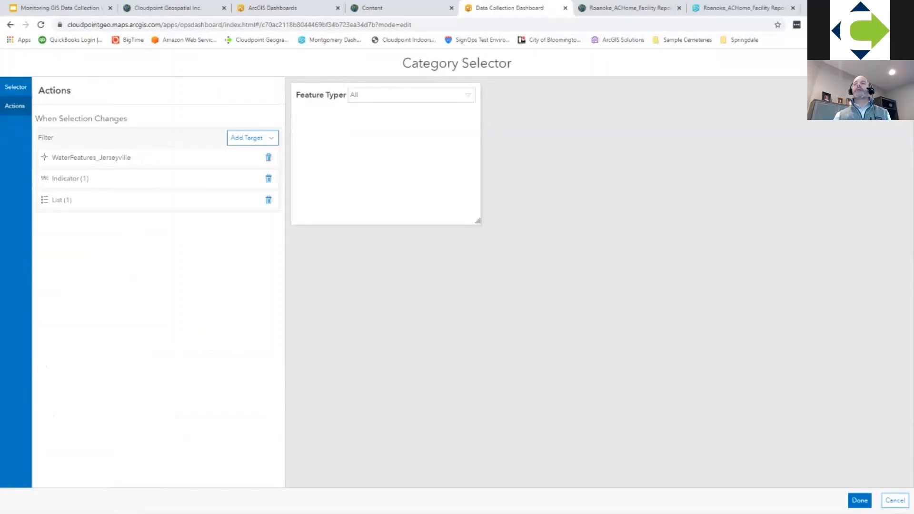
click(859, 501)
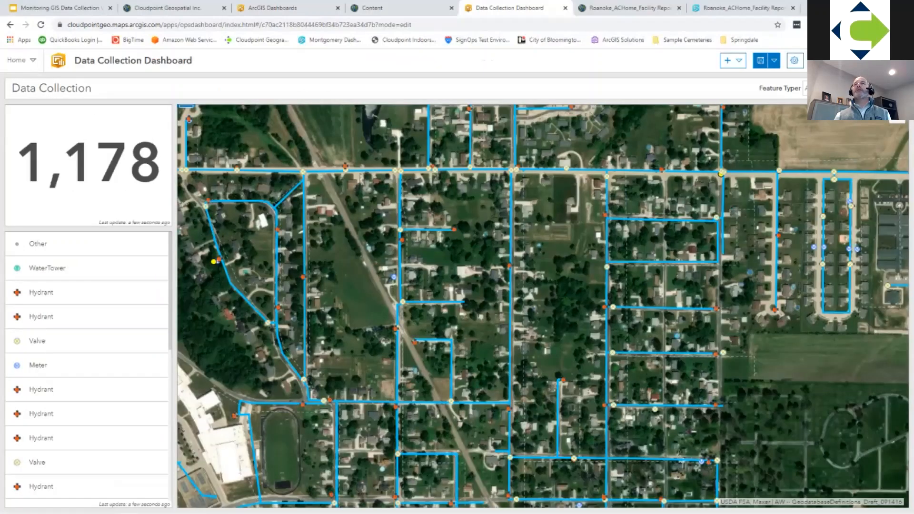
click(843, 89)
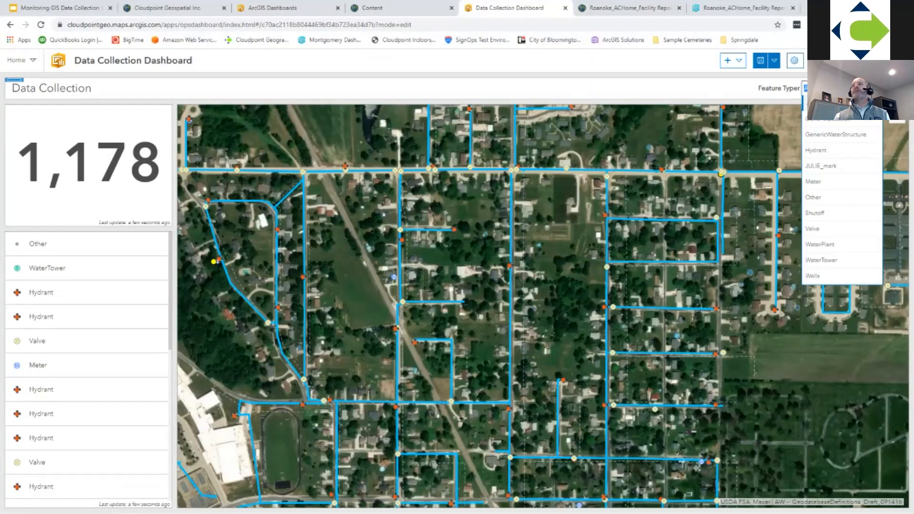
click(816, 150)
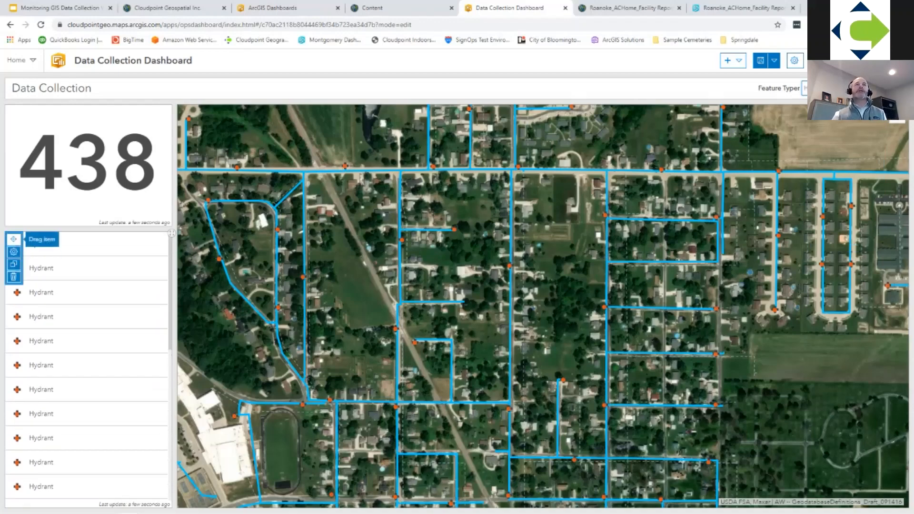
Step: Set the list's line item text to the Type field, a colon and the OBJECTID field
click(10, 251)
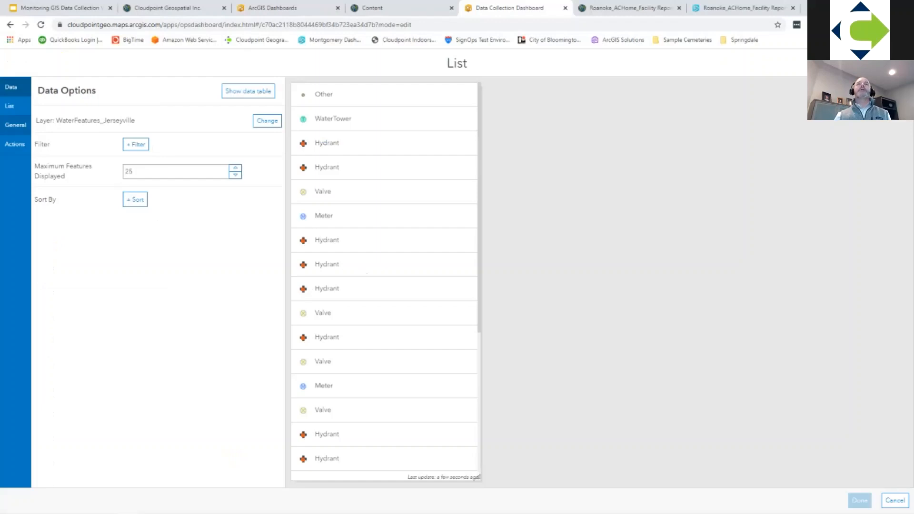
click(15, 125)
click(9, 106)
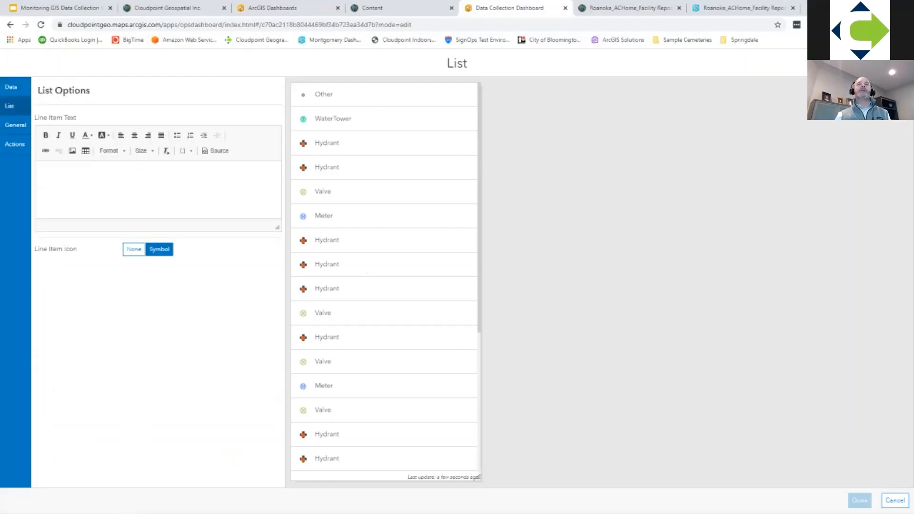
click(143, 183)
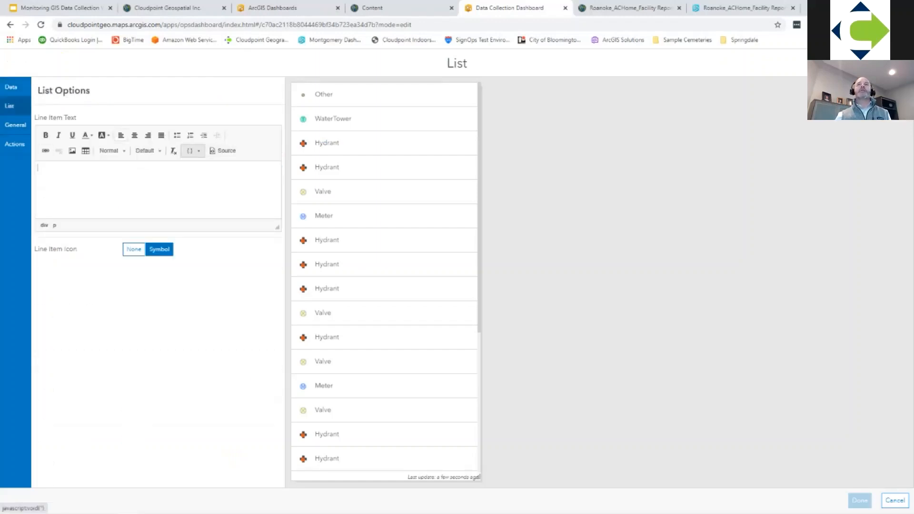
click(192, 150)
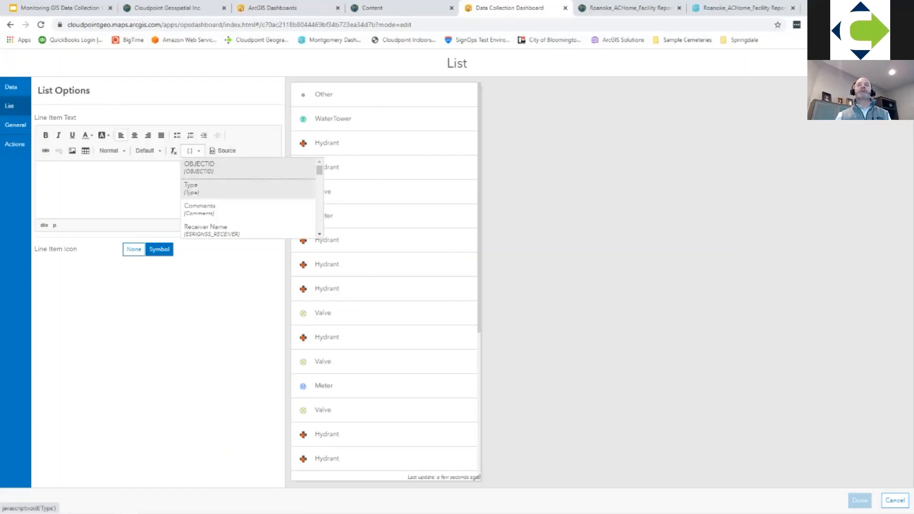
click(190, 188)
text(:)
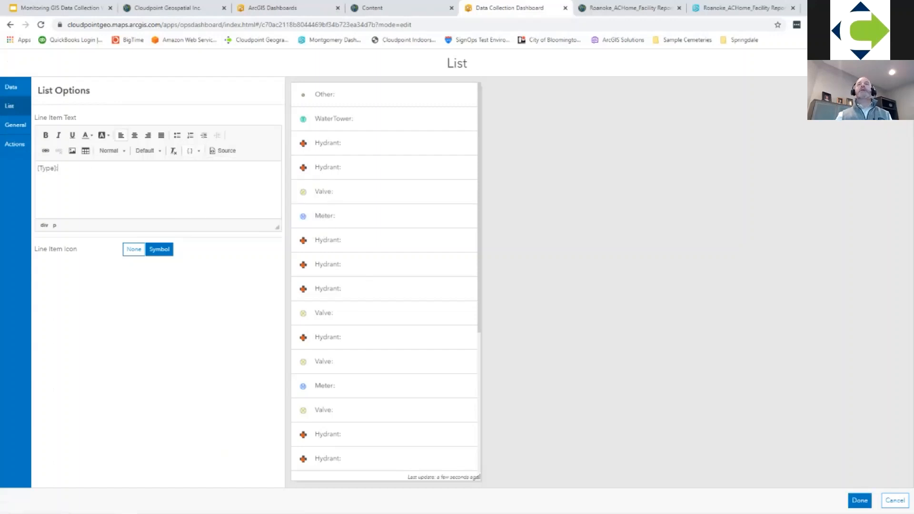
click(193, 150)
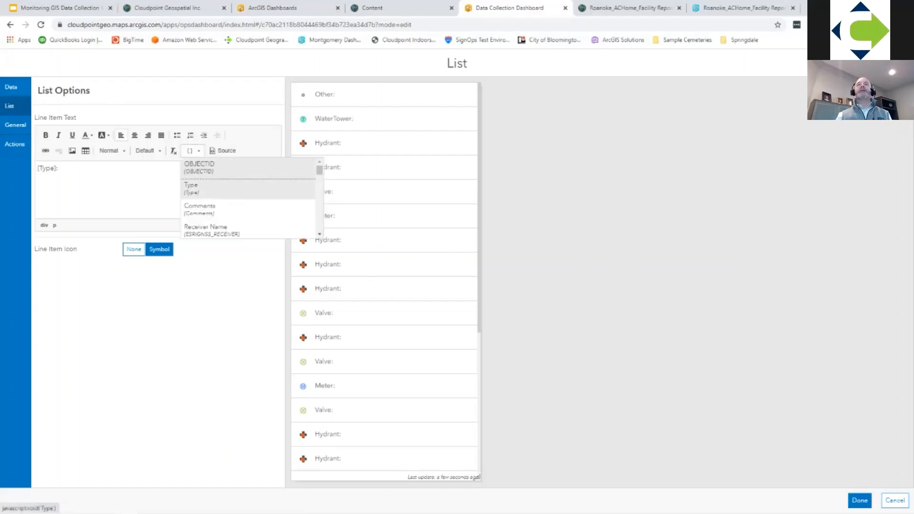
click(196, 163)
Step: Append the CreationDate field {CreationDate_1} to the list's line item text, apply the list settings, and save the dashboard
click(193, 151)
click(192, 150)
click(192, 150)
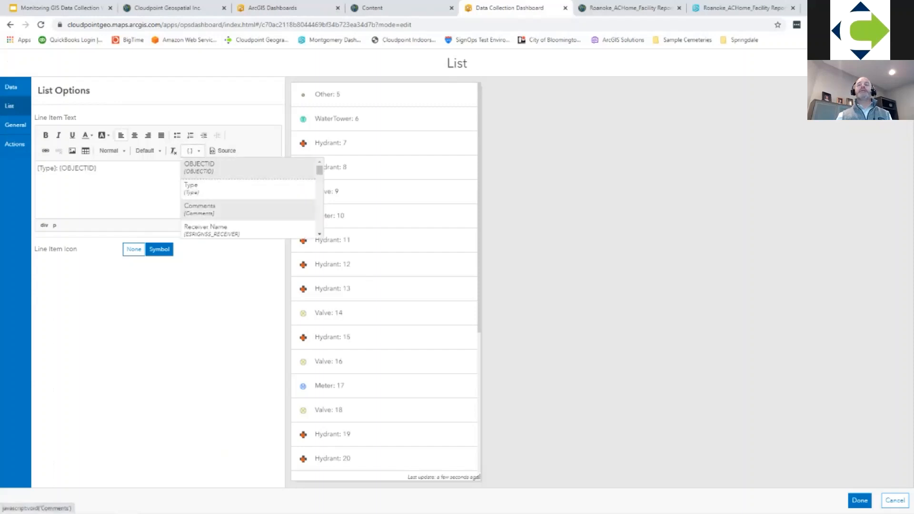
scroll(247, 198, down, 1)
scroll(214, 223, down, 5)
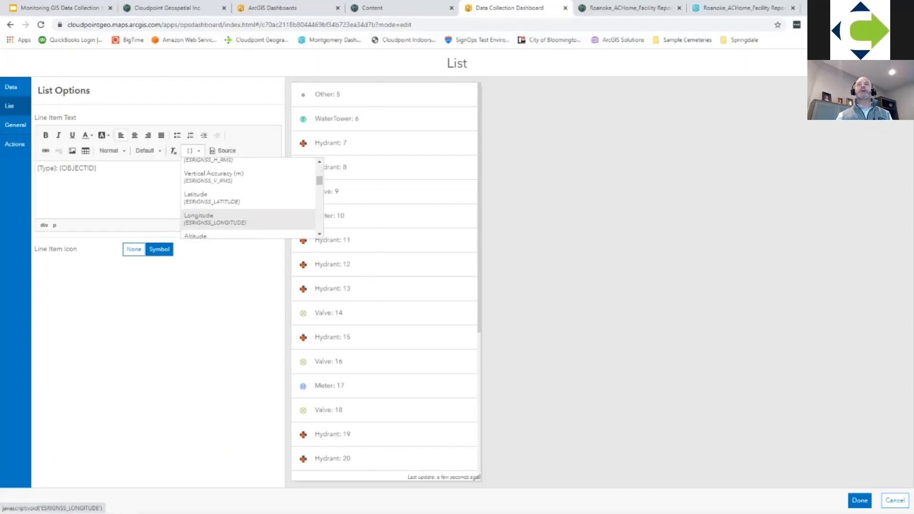
scroll(214, 180, down, 2)
scroll(214, 200, down, 5)
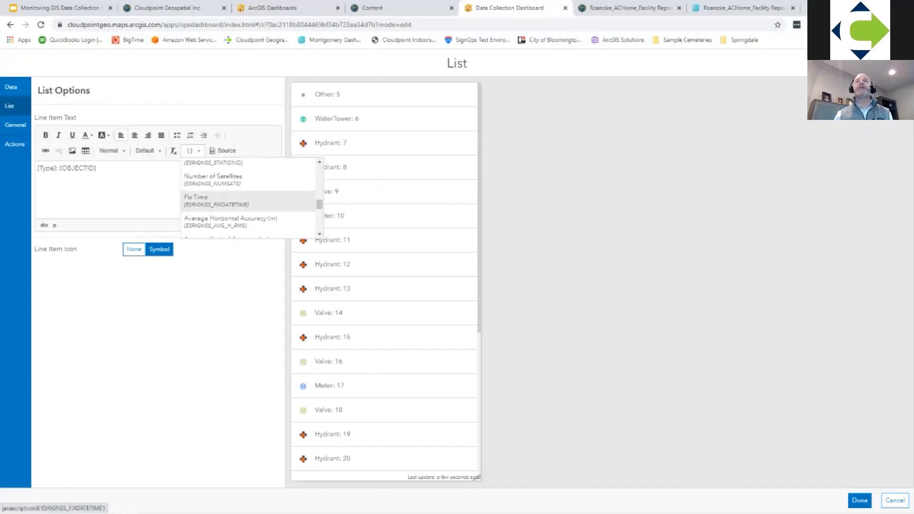
scroll(248, 197, down, 4)
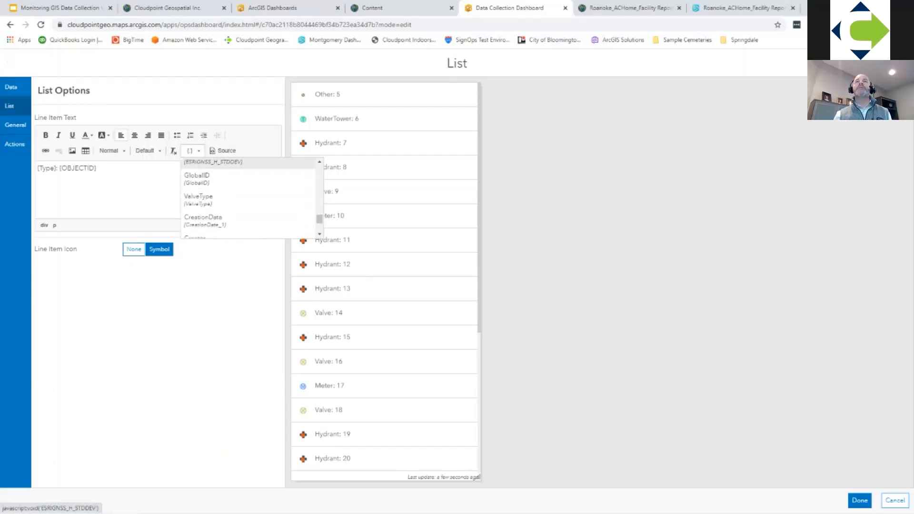
click(203, 173)
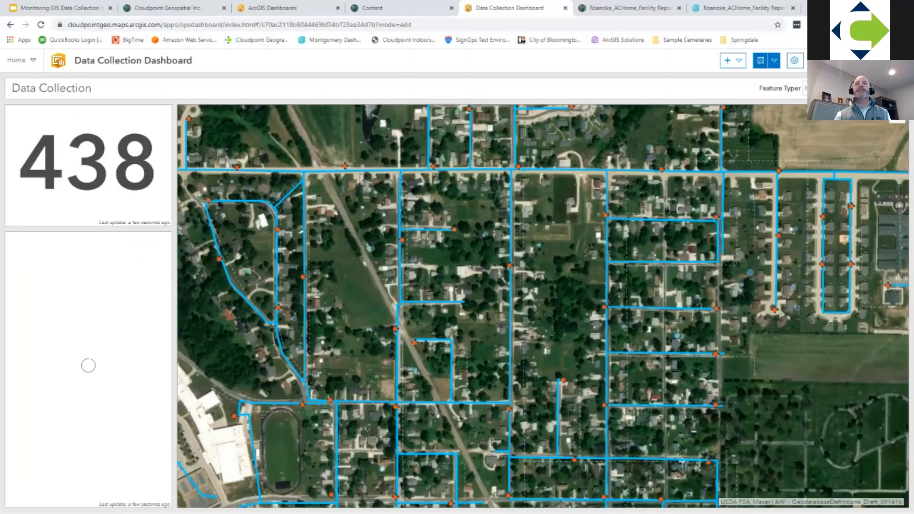
click(859, 500)
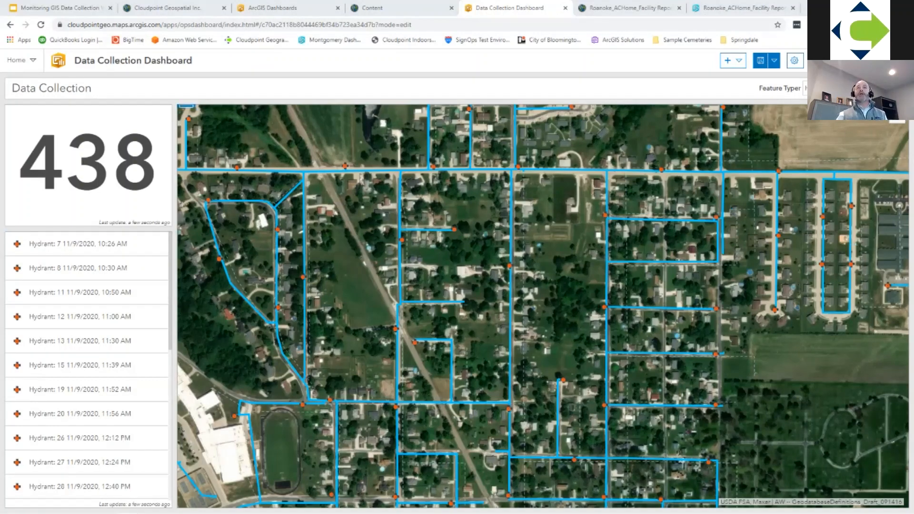
click(760, 61)
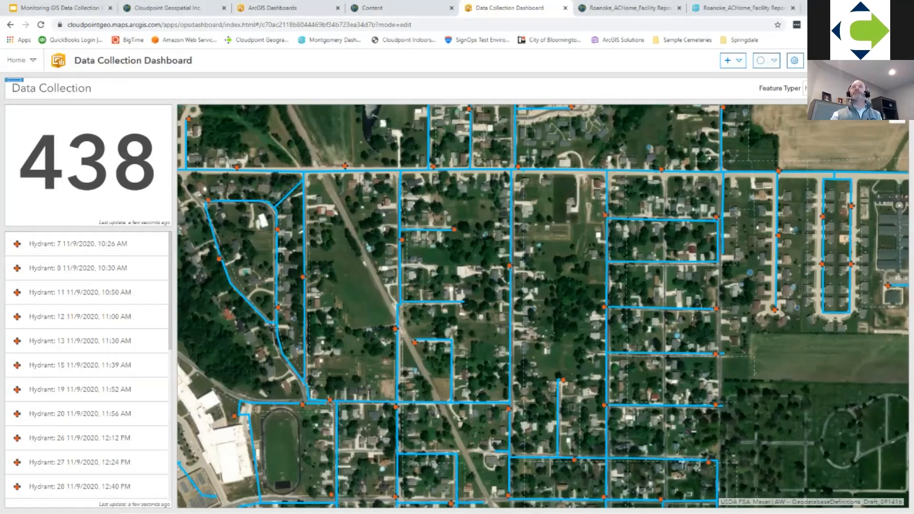
Step: Switch to the Google Slides presentation and display the Components of Dashboards slide
click(376, 8)
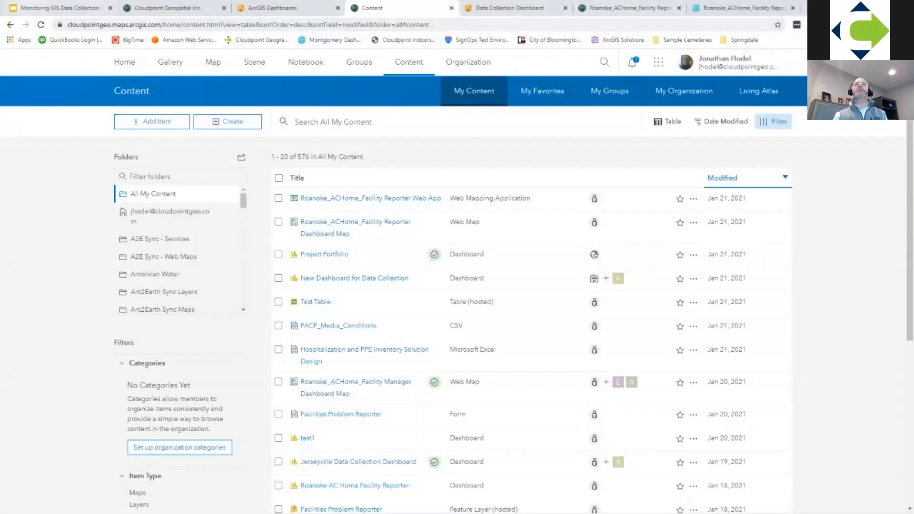
click(60, 8)
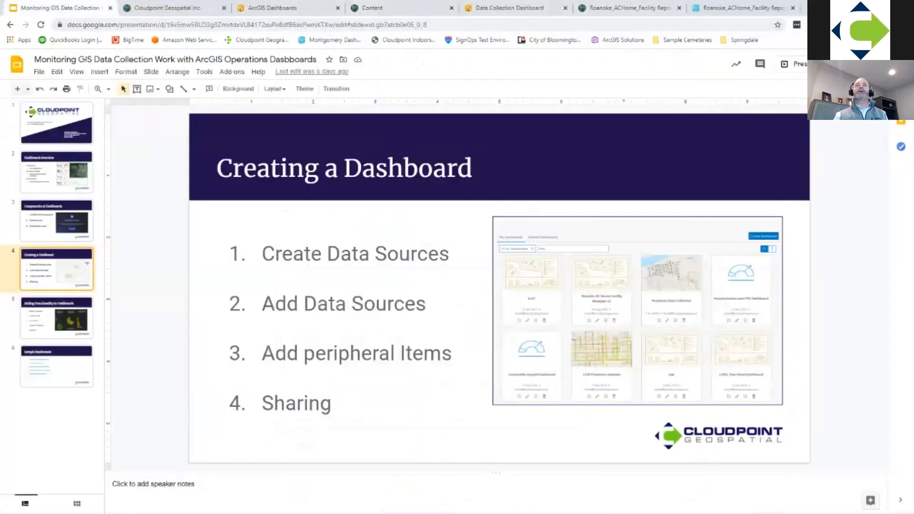
key(Up)
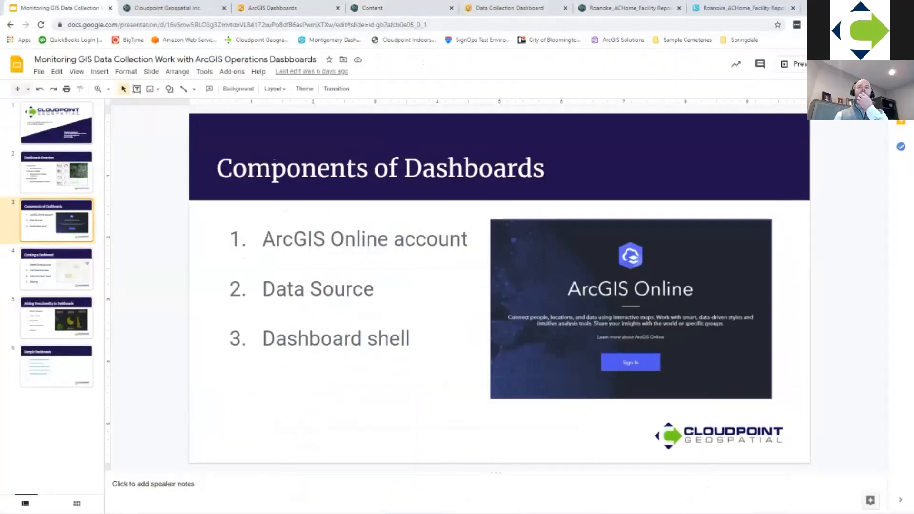
Step: Display the Creating a Dashboard slide, and switch back to the Data Collection Dashboard editor
key(Down)
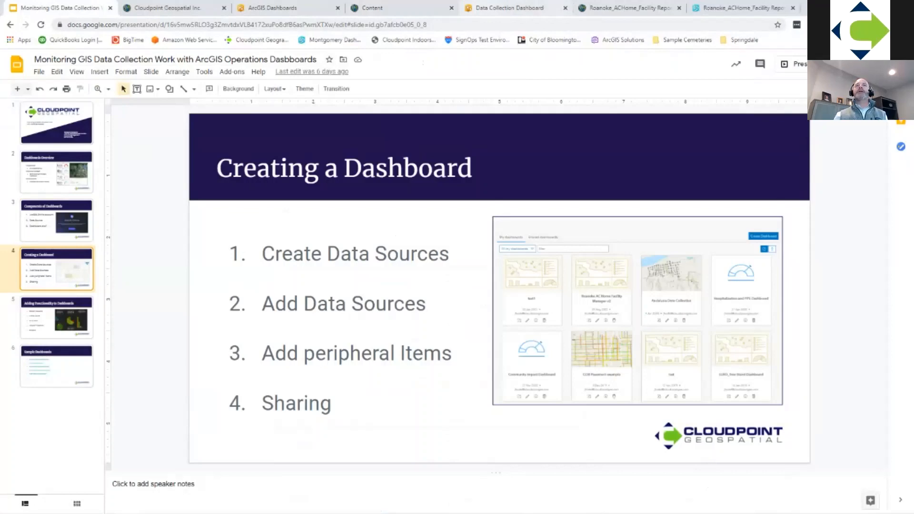
click(509, 8)
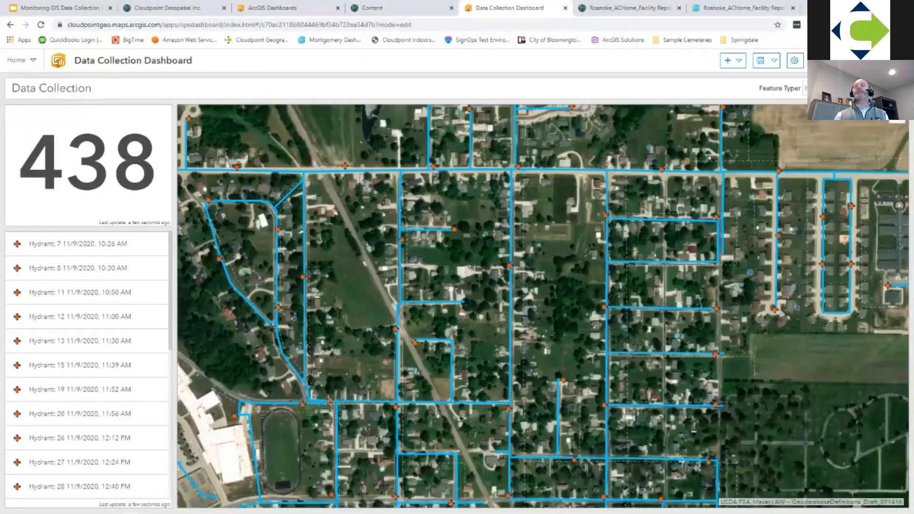
Step: Refresh the ArcGIS Online content list and open the Data Collection Dashboard's item page
click(390, 8)
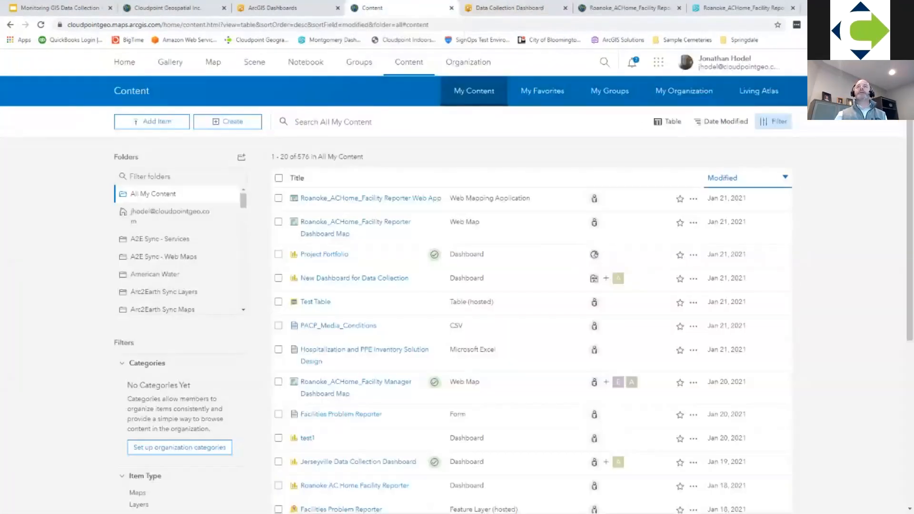
click(41, 25)
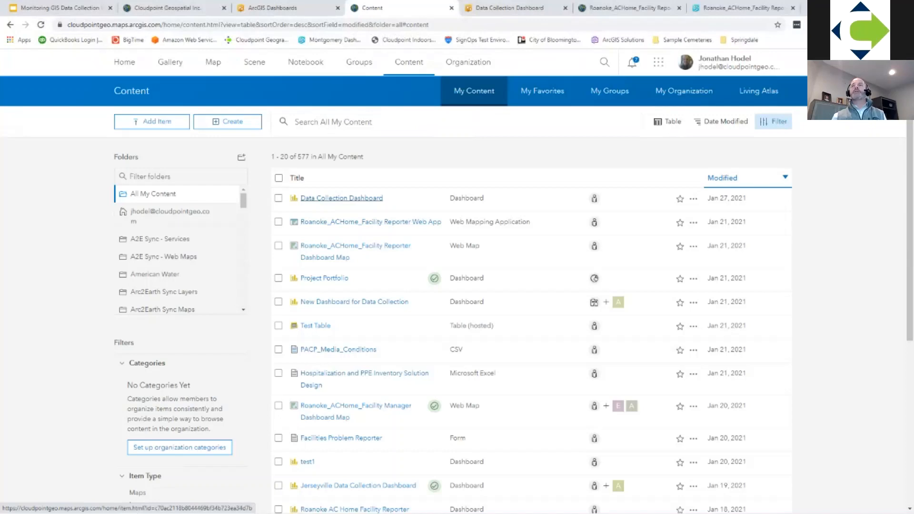
click(341, 198)
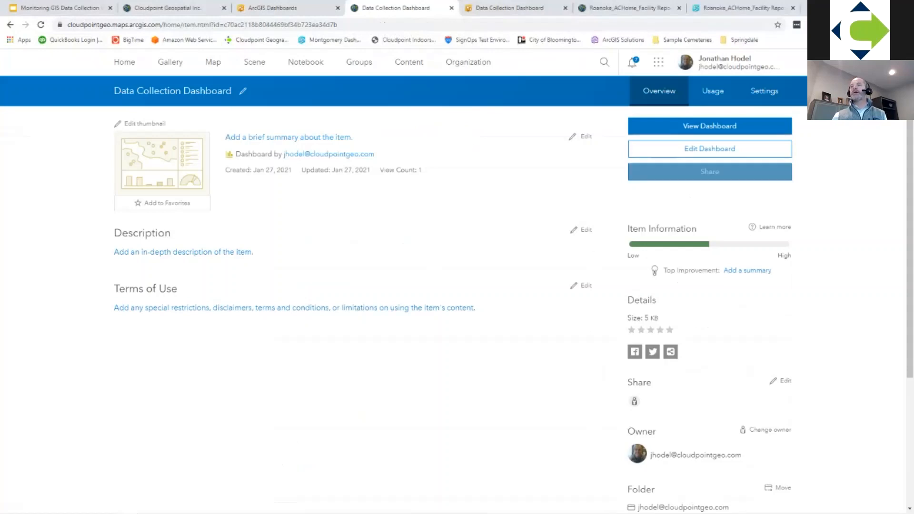
Step: Examine the dashboard's Organization and Everyone (public) sharing levels and the group sharing list, leaving without saving
click(709, 171)
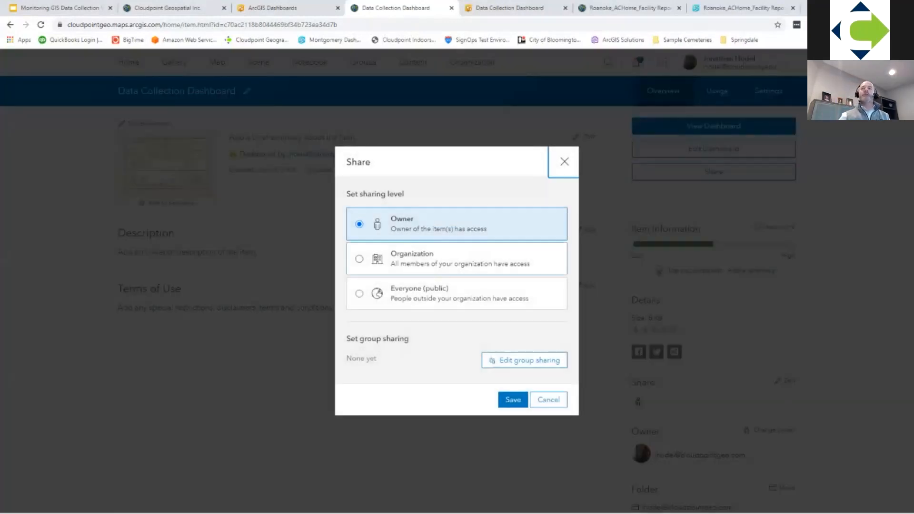
click(359, 259)
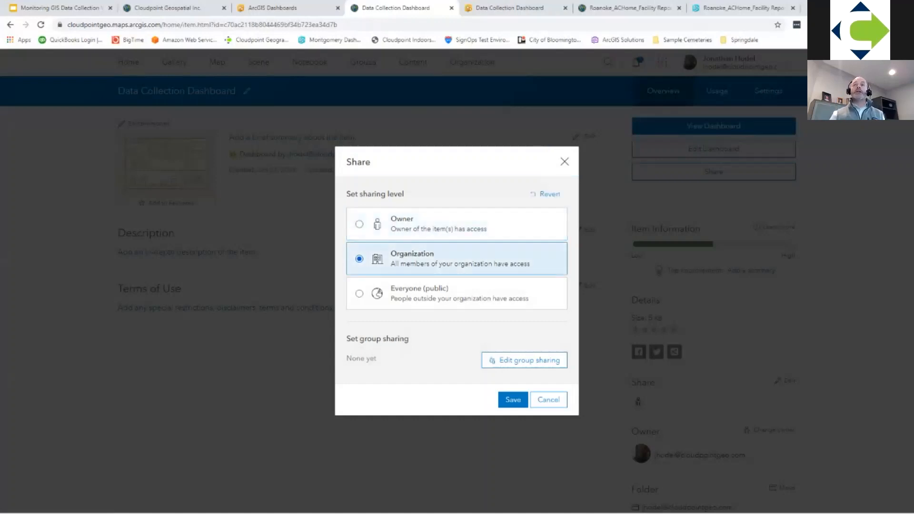
click(359, 294)
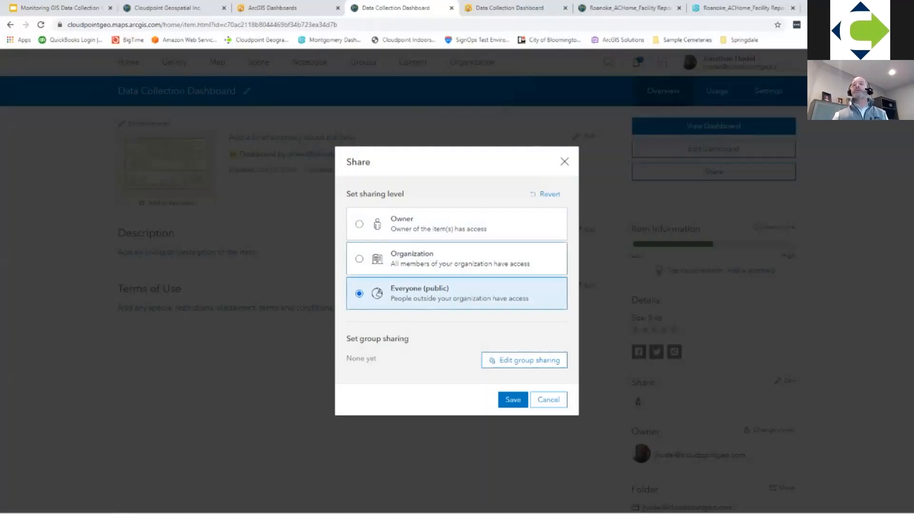
click(360, 259)
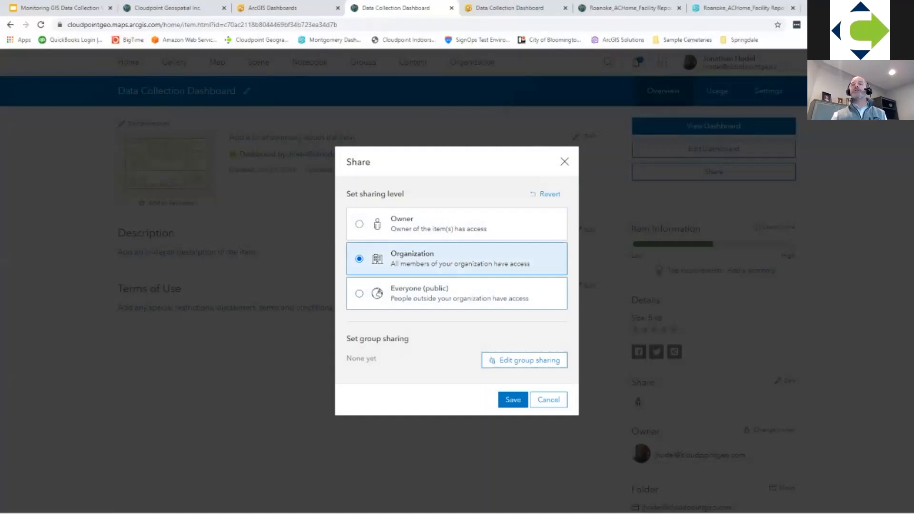
click(524, 360)
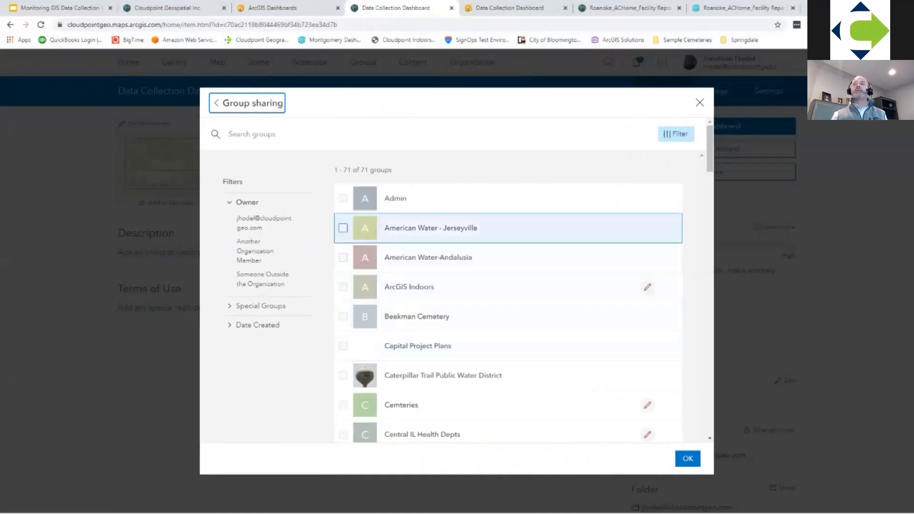
click(343, 228)
click(343, 228)
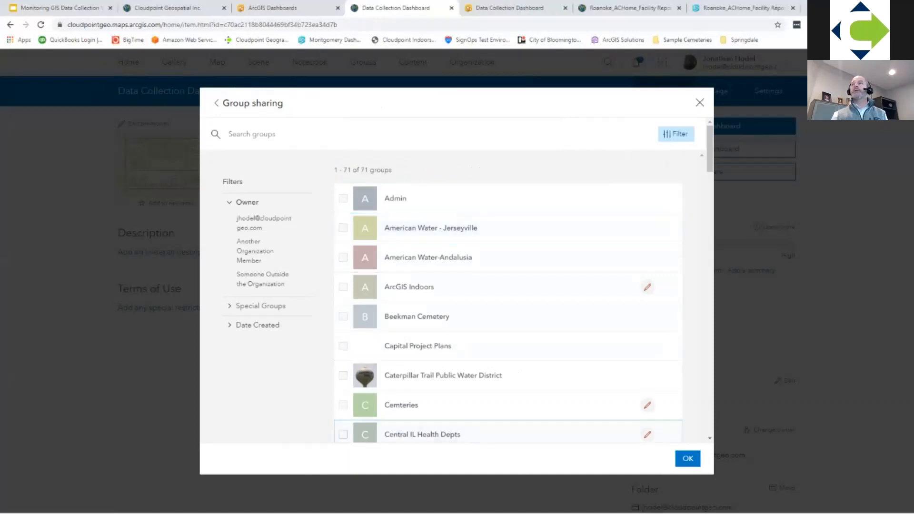
click(699, 102)
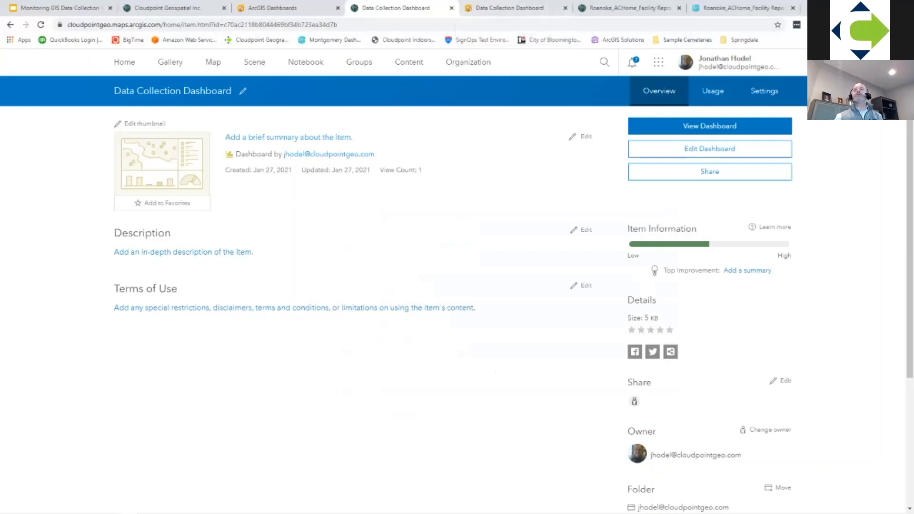
Step: Switch from the Data Collection Dashboard editor to the Jerseyville Data Collection Dashboard
click(509, 8)
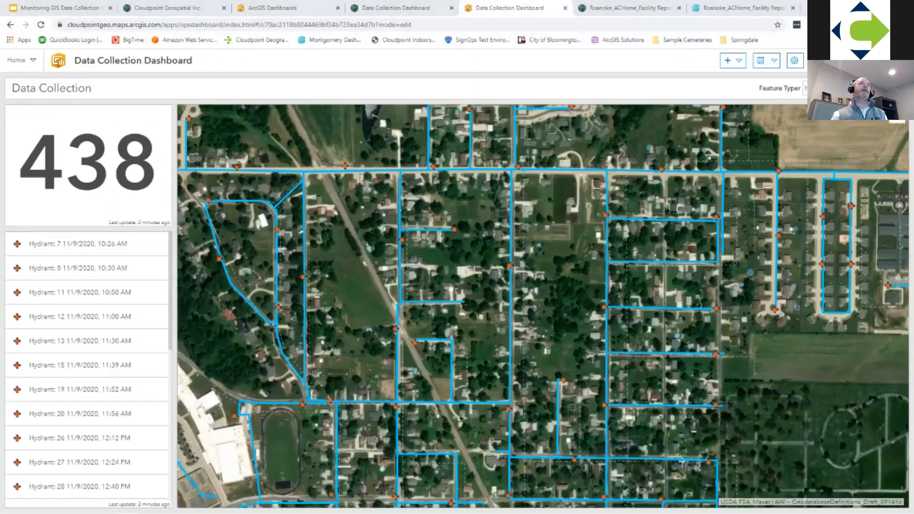
drag(0, 45, 460, 8)
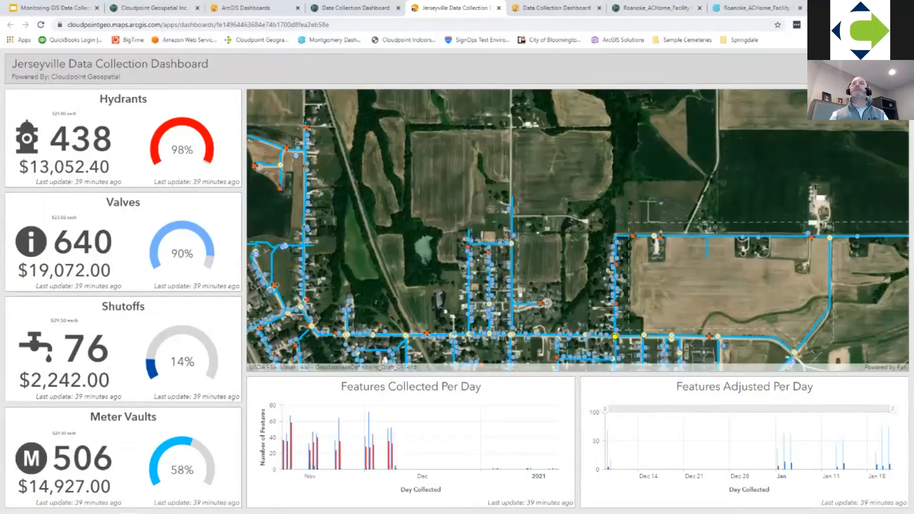
Step: Try to open the Jerseyville dashboard for editing by appending &mode=edit to its address, and return to the dashboard
click(352, 25)
click(352, 25)
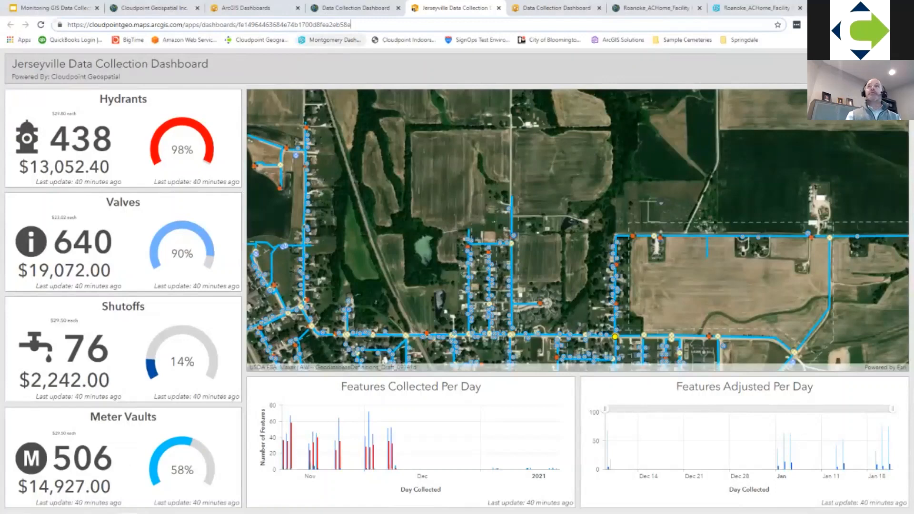
text(&mode)
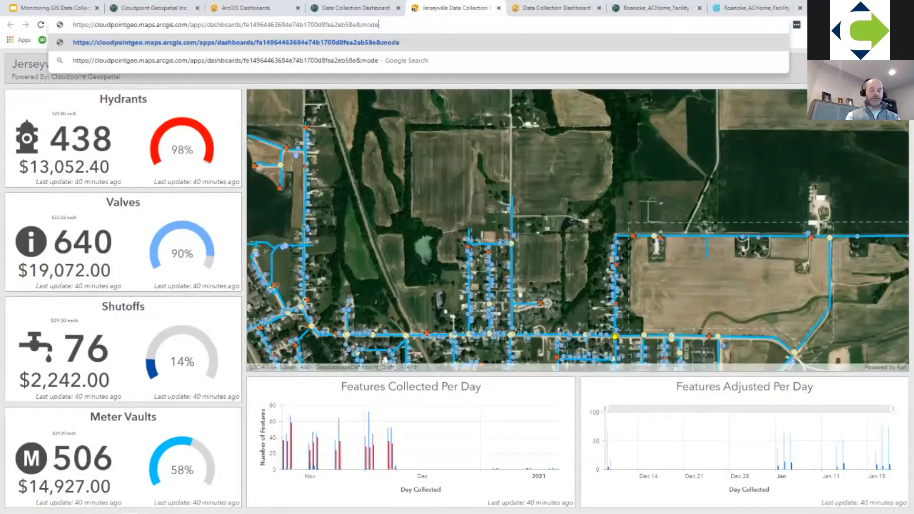
text(=edit)
key(Return)
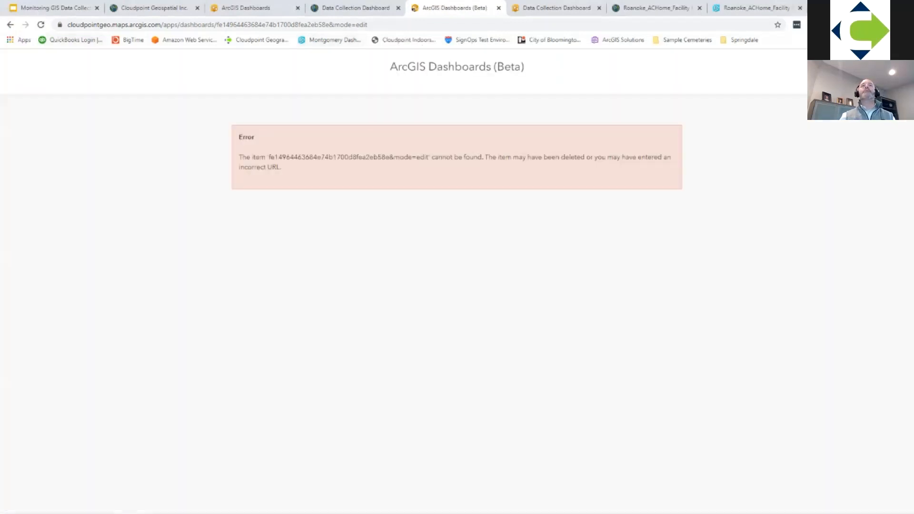
click(10, 24)
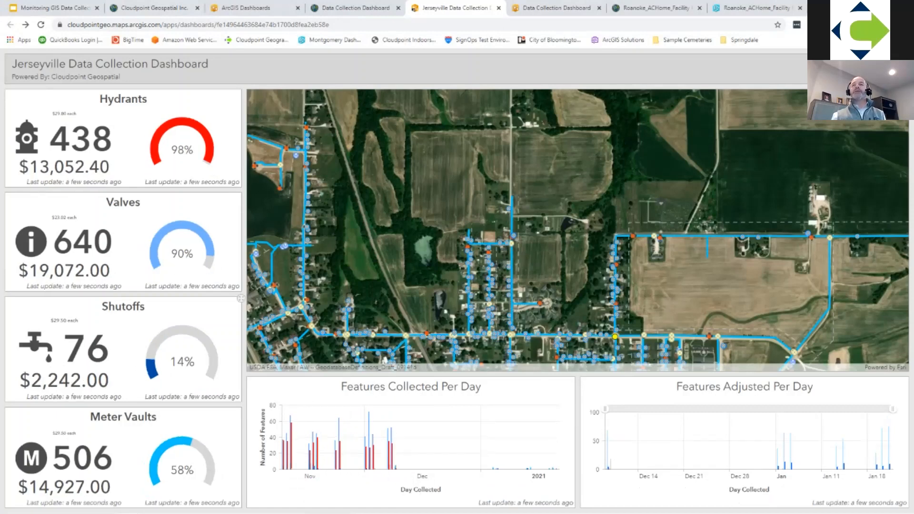
Step: Examine the Jerseyville dashboard's per-day charts and the southern part of its water network map
mouse_move(369, 425)
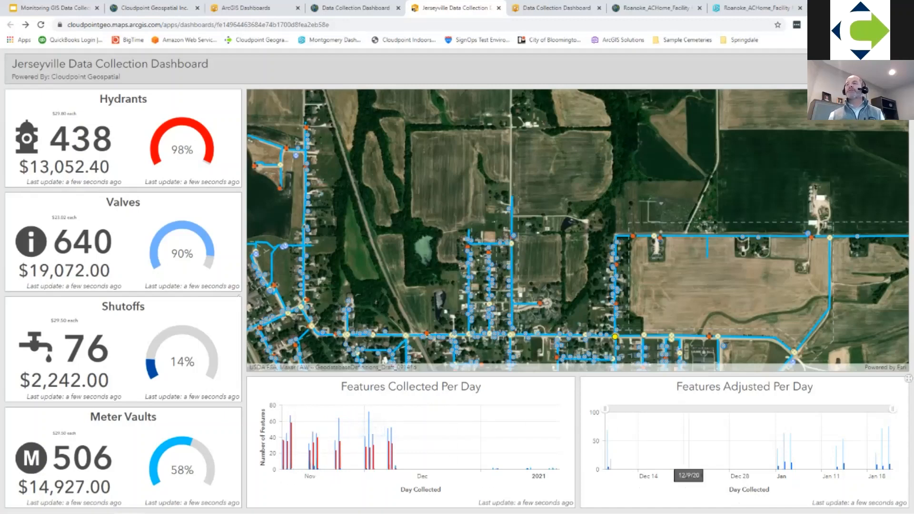
drag(692, 329, 696, 258)
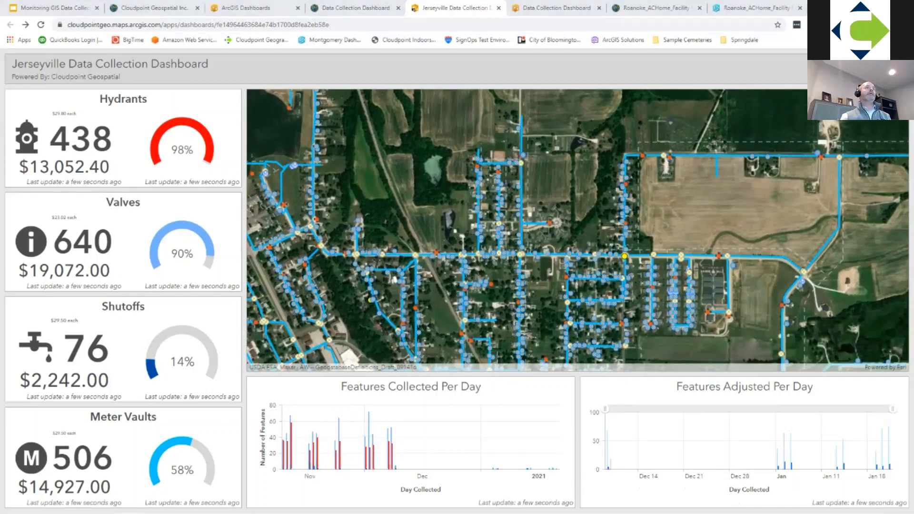
Step: Bring up the Learn ArcGIS Try ArcGIS Dashboards path and look through its lessons and articles
drag(0, 101, 459, 9)
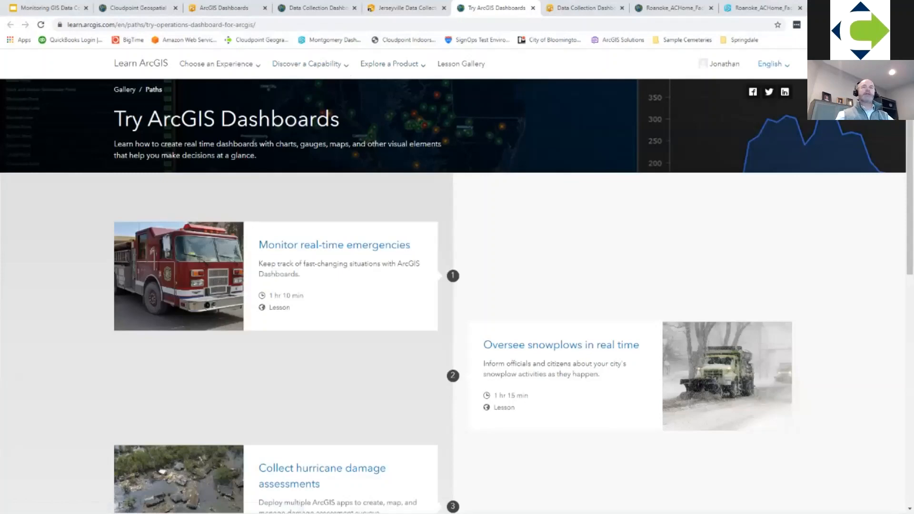
scroll(457, 281, down, 7)
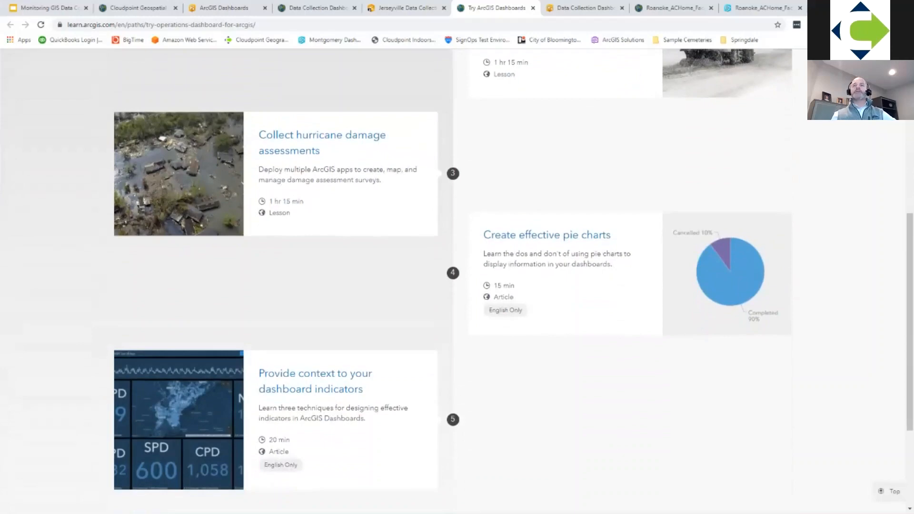
scroll(314, 285, down, 2)
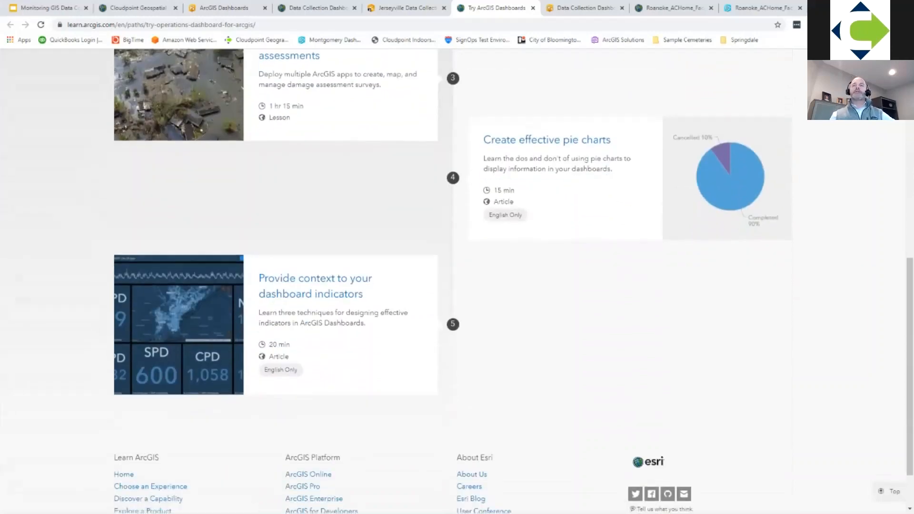
scroll(314, 286, down, 2)
scroll(314, 285, up, 10)
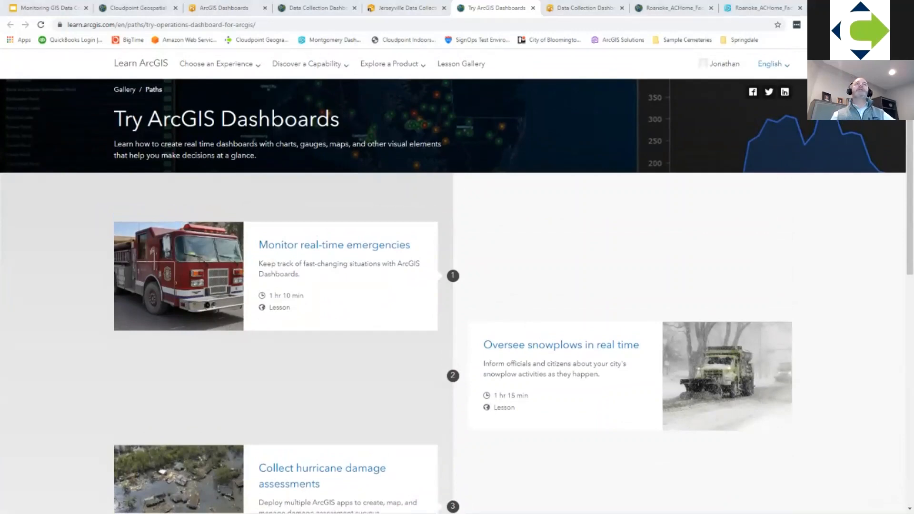
Step: Bring up Esri's ArcGIS Dashboards Resources page and look through its discovery paths, articles and documentation sections
drag(0, 126, 590, 8)
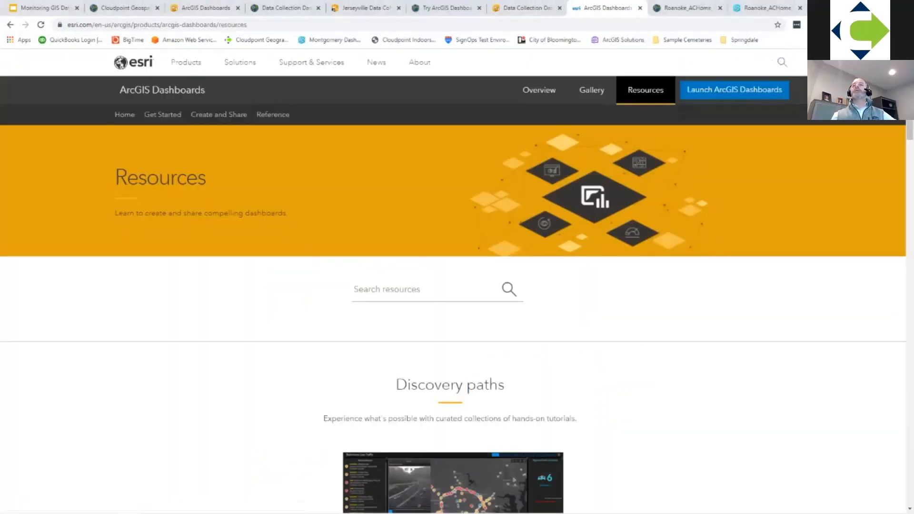
scroll(452, 286, down, 2)
scroll(452, 286, down, 3)
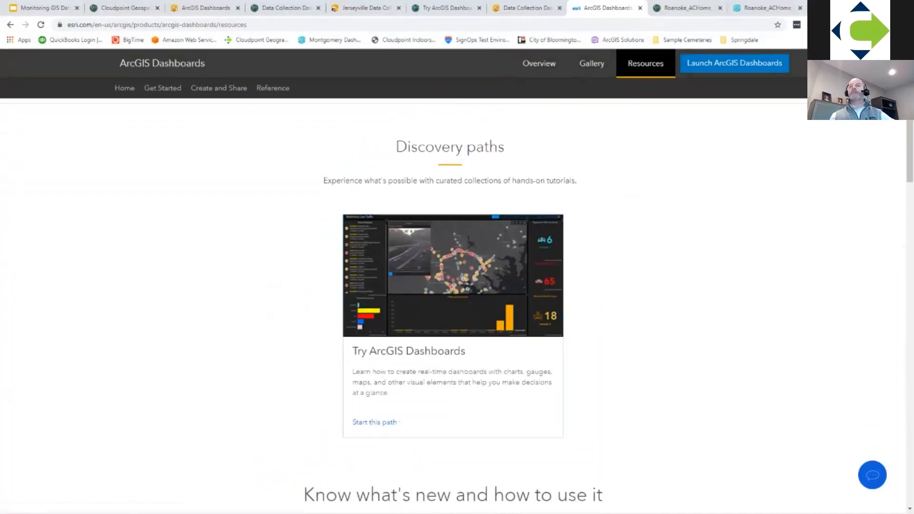
scroll(452, 285, down, 4)
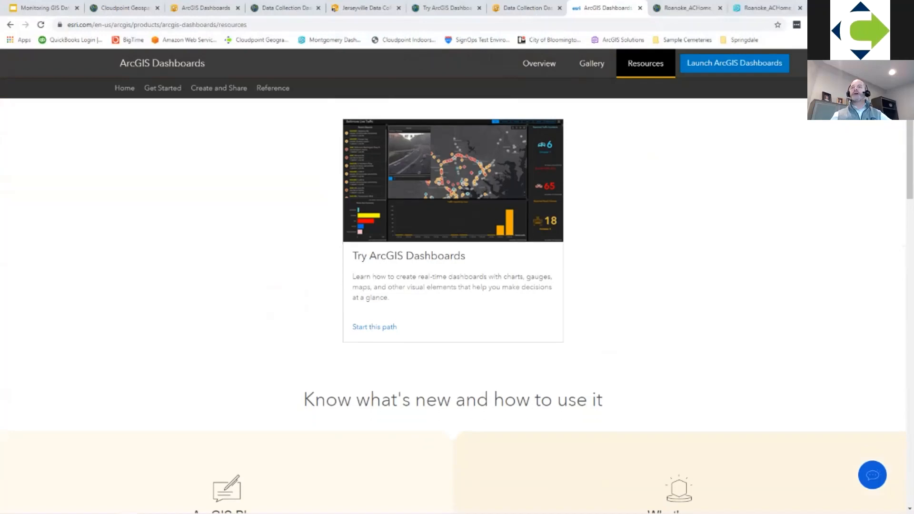
scroll(224, 285, down, 5)
scroll(223, 285, down, 5)
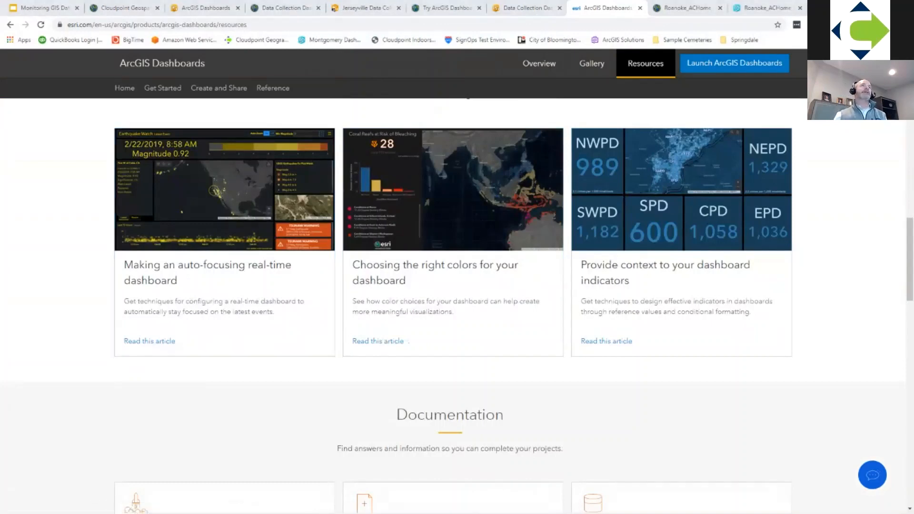
Step: Bring up the Johns Hopkins COVID-19 U.S. map dashboard and view its Deaths by Pop and Deaths maps
drag(0, 165, 676, 8)
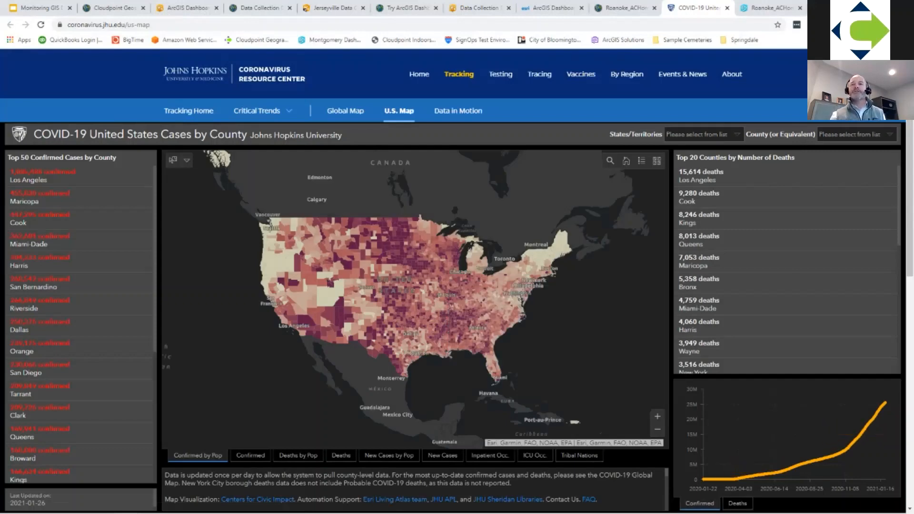
click(298, 455)
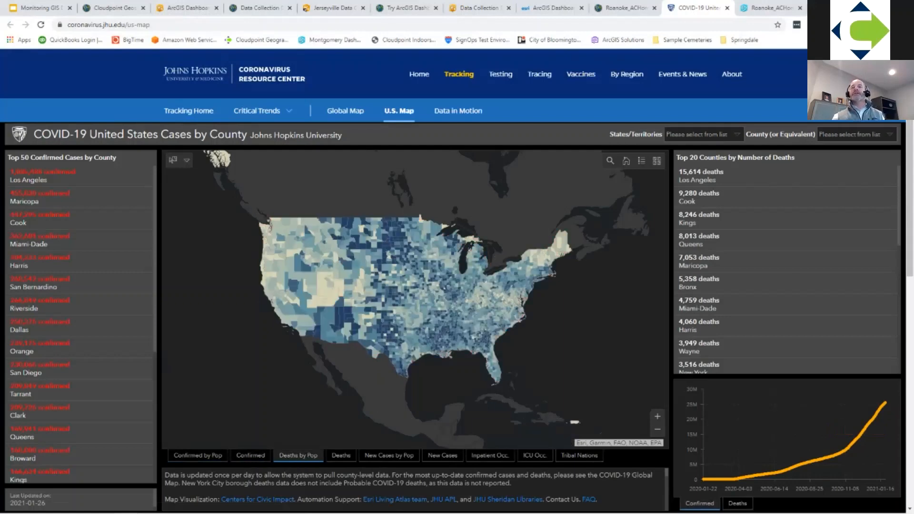
click(341, 455)
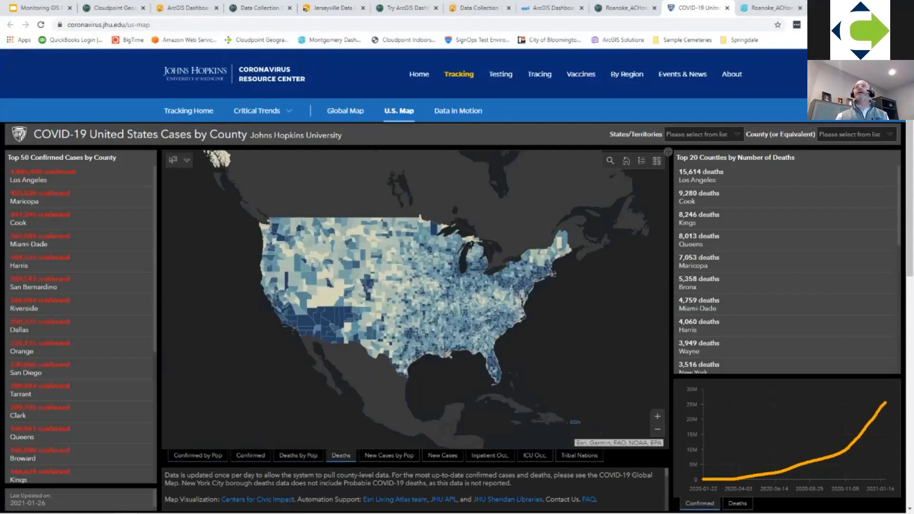
Step: In the Data Collection Dashboard editor, stack the count indicator with the map as tabs, and check both tabs
click(478, 8)
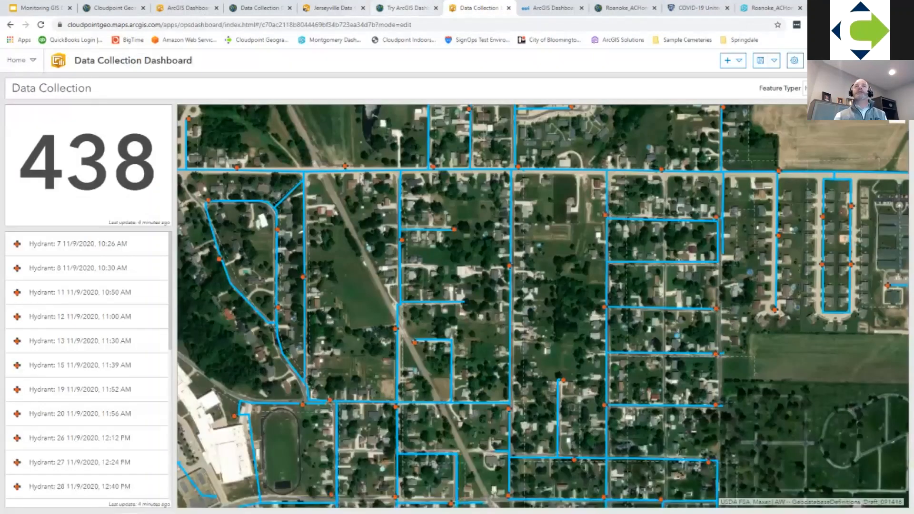
drag(14, 105, 542, 307)
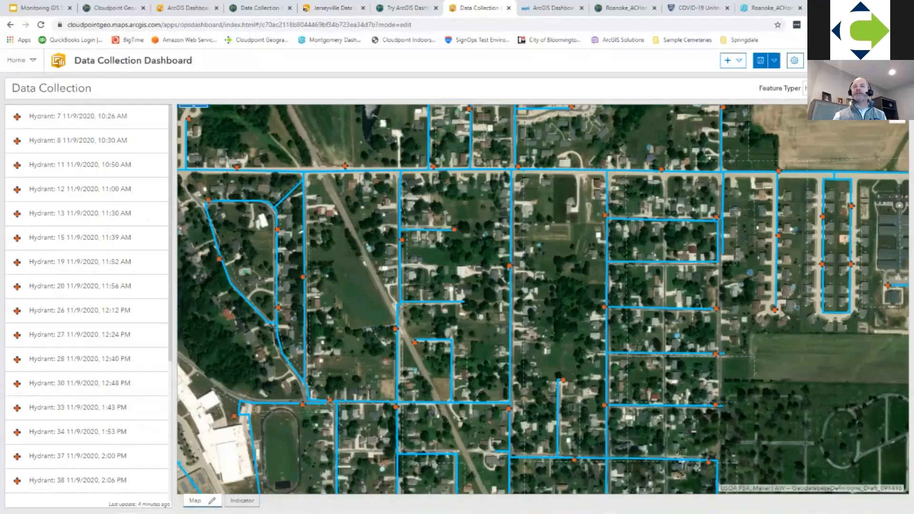
click(242, 501)
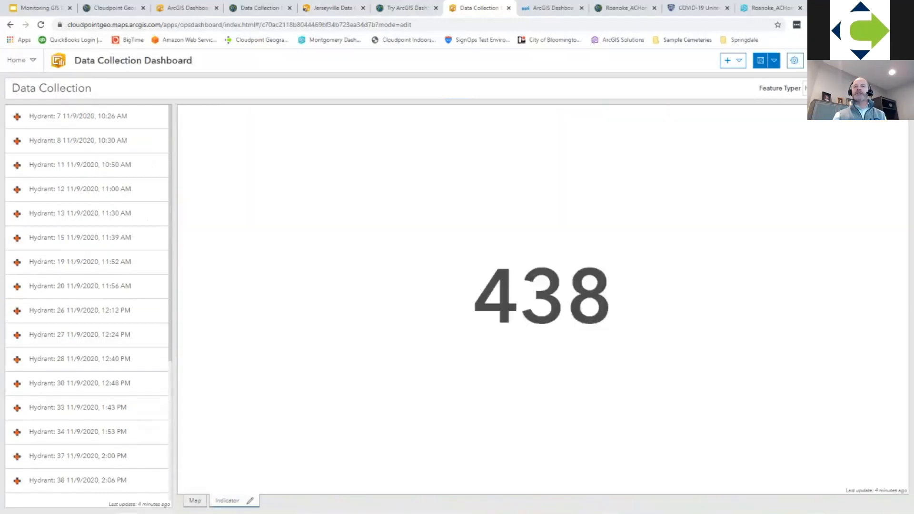
click(195, 501)
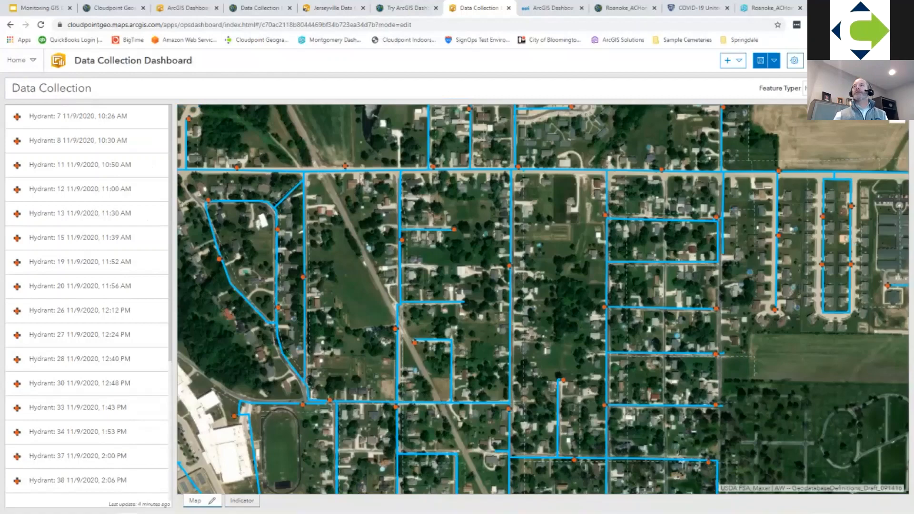
Step: Bring up the Project Portfolio dashboard, filter services to Asset Management / Utilities, and view the Private water utility- Jerseyville project
click(697, 8)
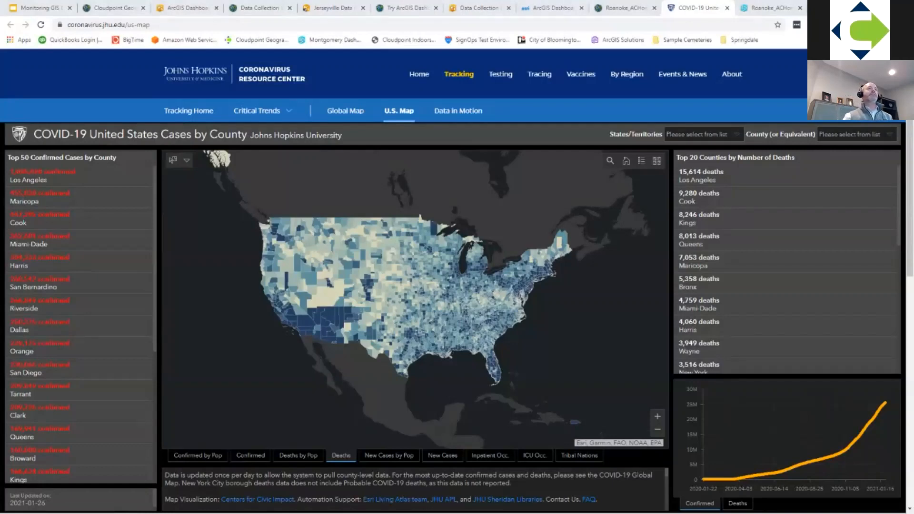
drag(514, 125, 630, 9)
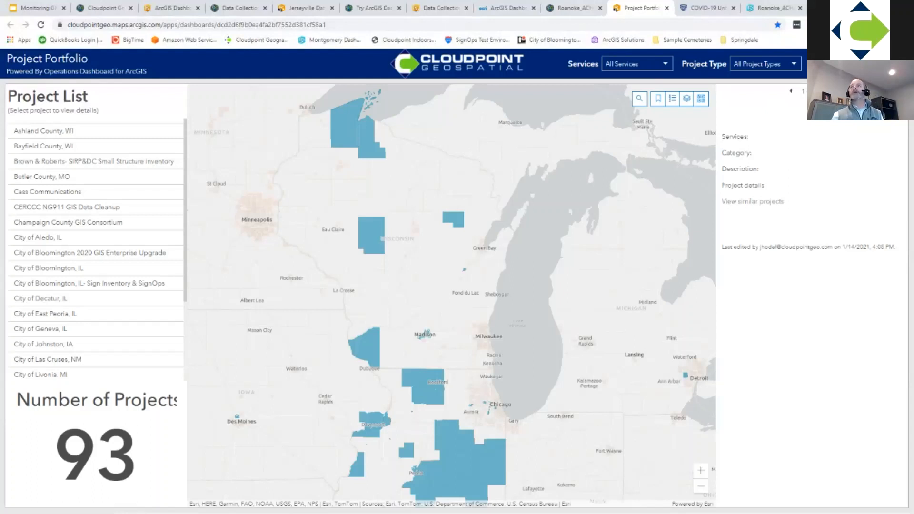
click(637, 64)
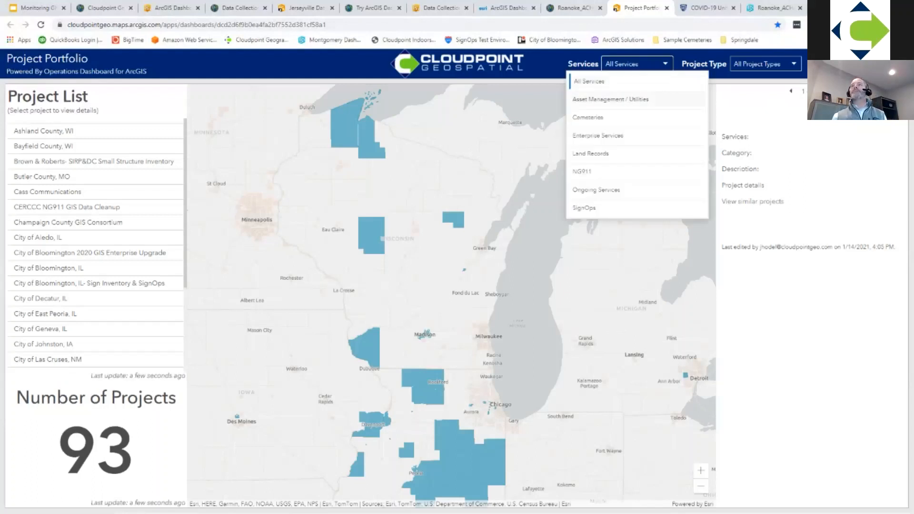
click(610, 99)
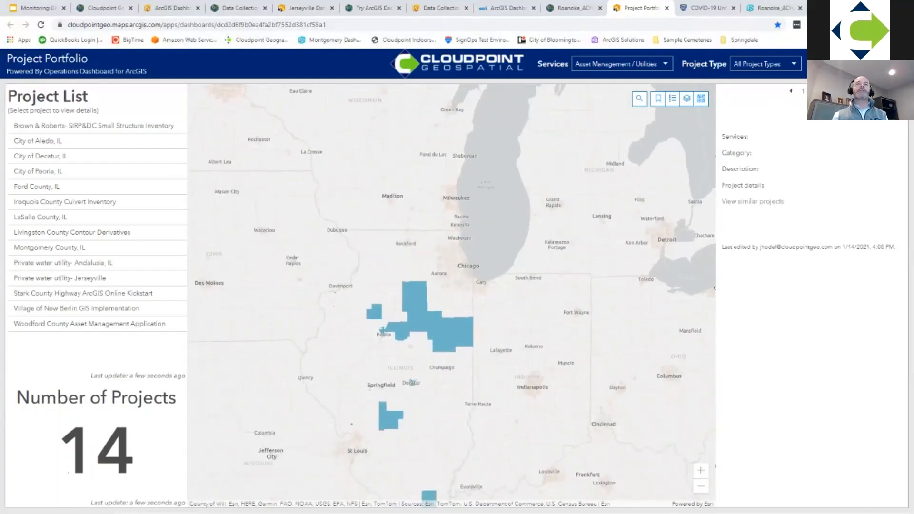
click(60, 278)
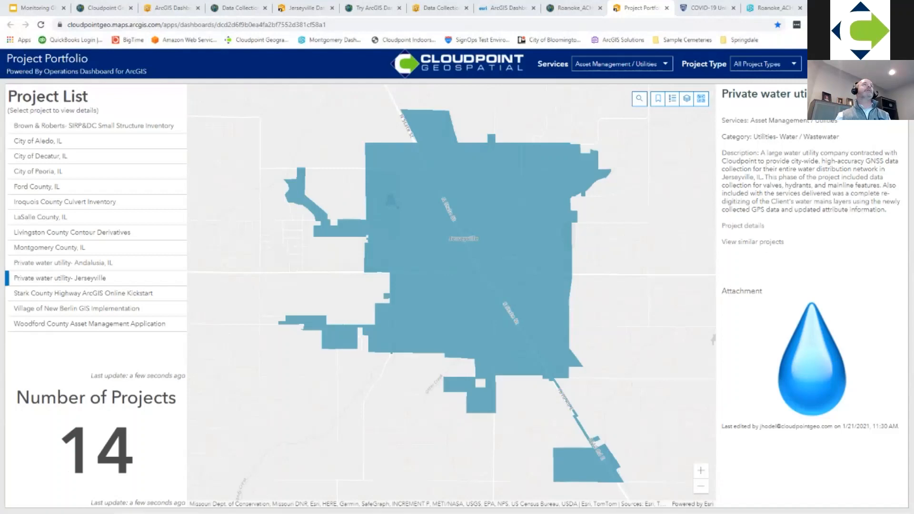
Step: Bring up the Snowplow Monitoring dashboard and examine its truck map, Status of Streets chart and complaints chart
drag(1, 280, 700, 8)
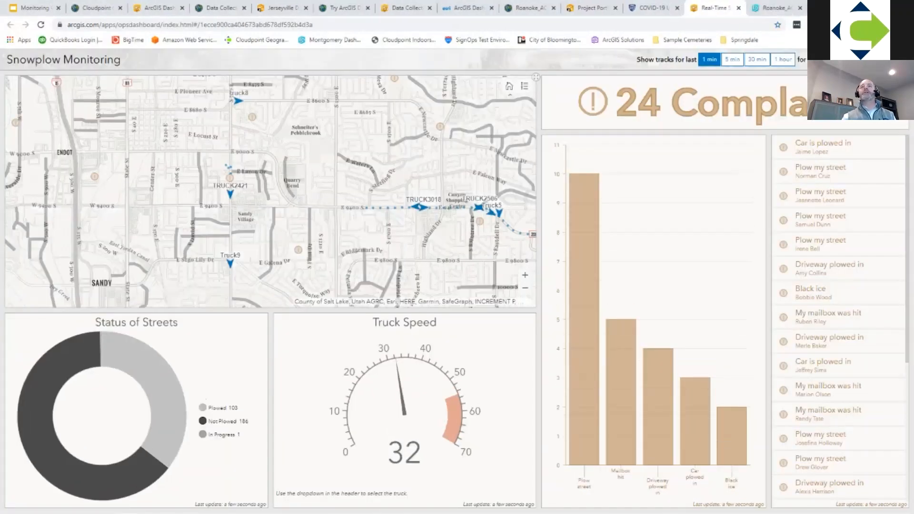
drag(458, 251, 370, 272)
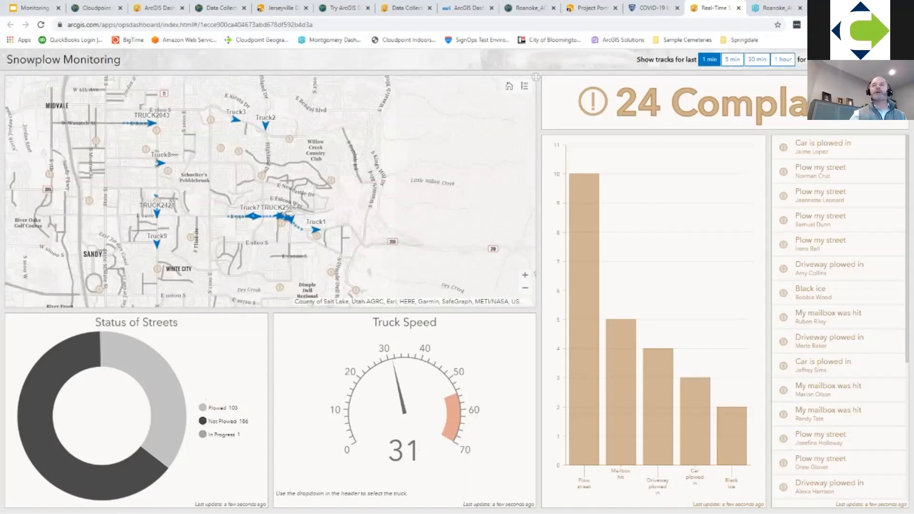
mouse_move(163, 390)
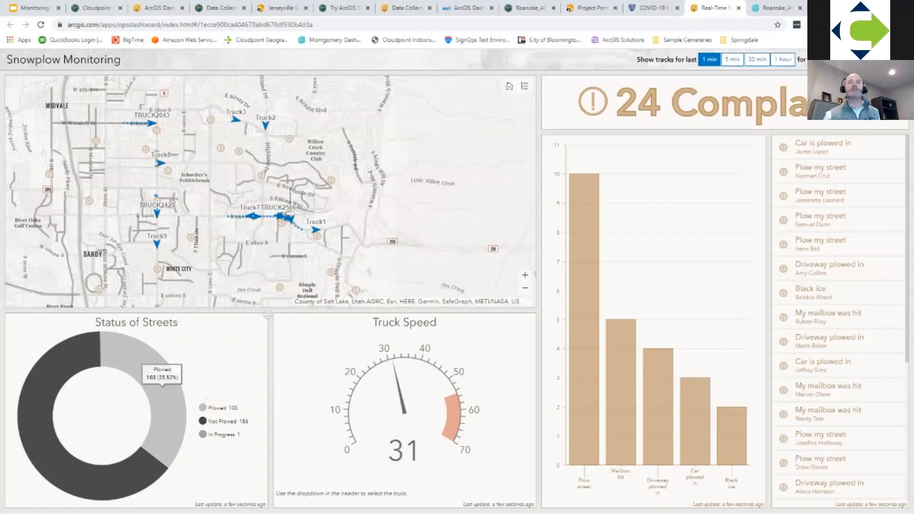
scroll(217, 186, up, 1)
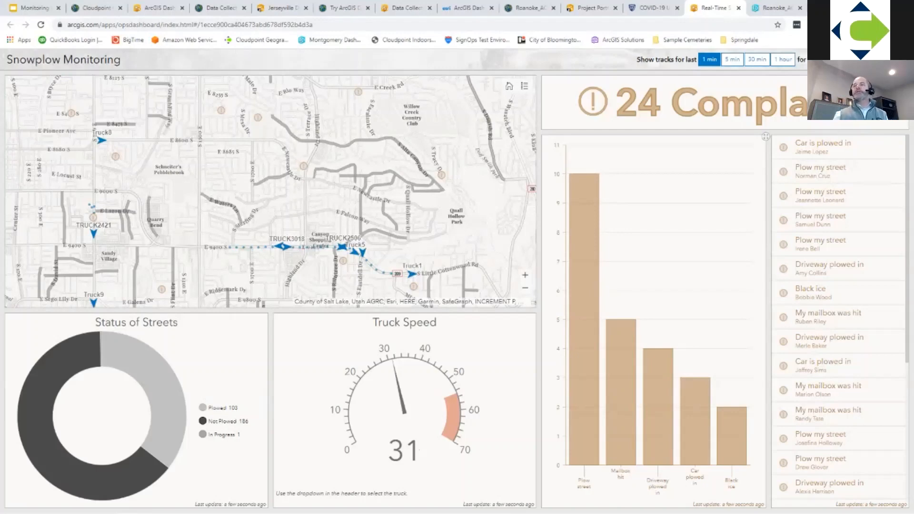
mouse_move(584, 267)
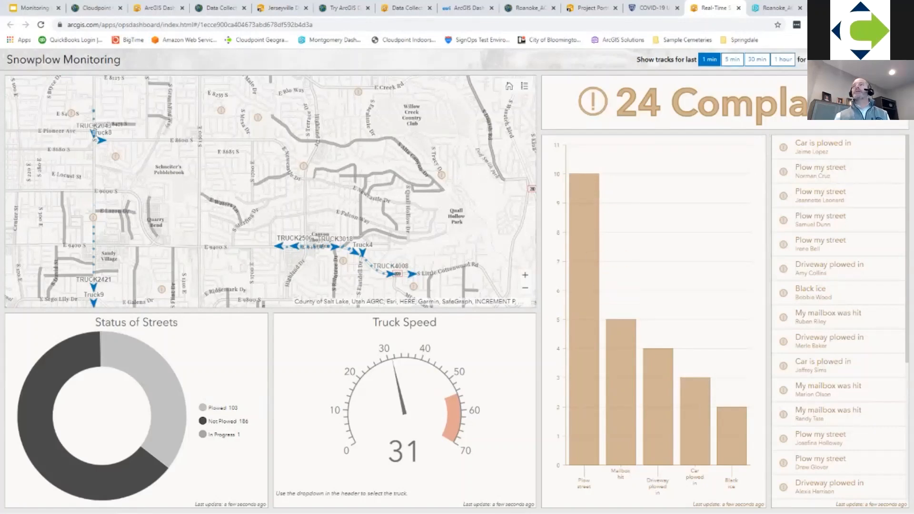
Step: Filter the snowplow map to Truck1 and view its tracks for the last 30 minutes and the last hour
click(848, 59)
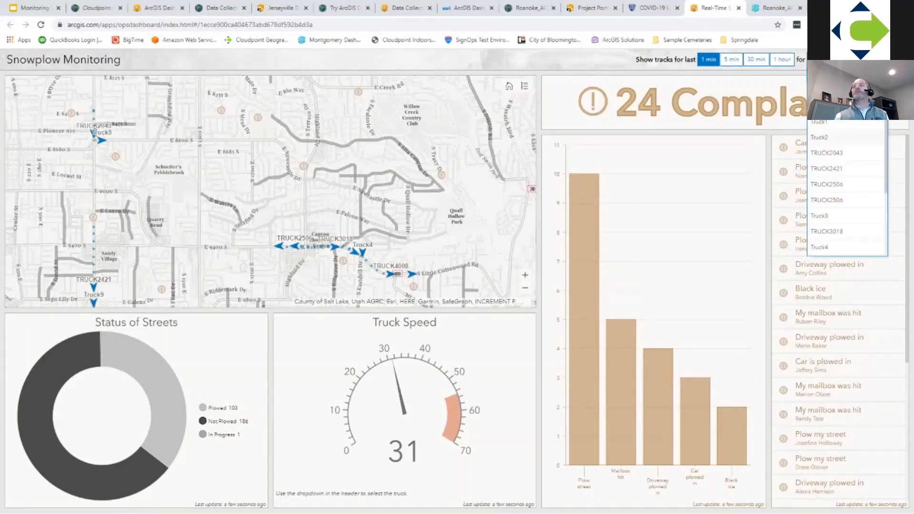
click(838, 123)
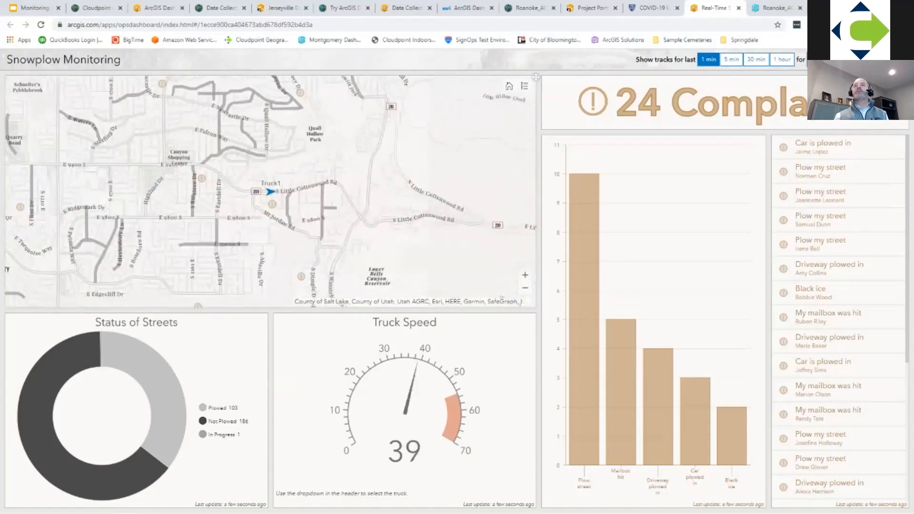
click(756, 59)
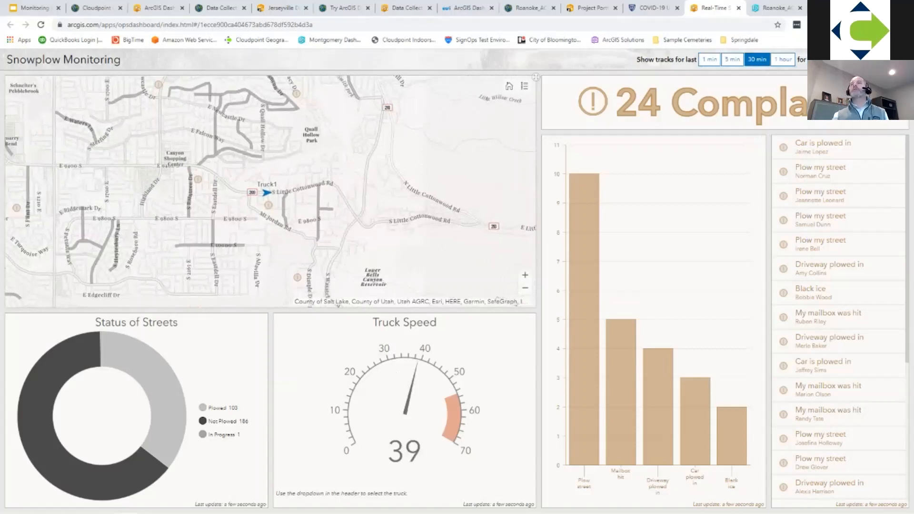
click(782, 60)
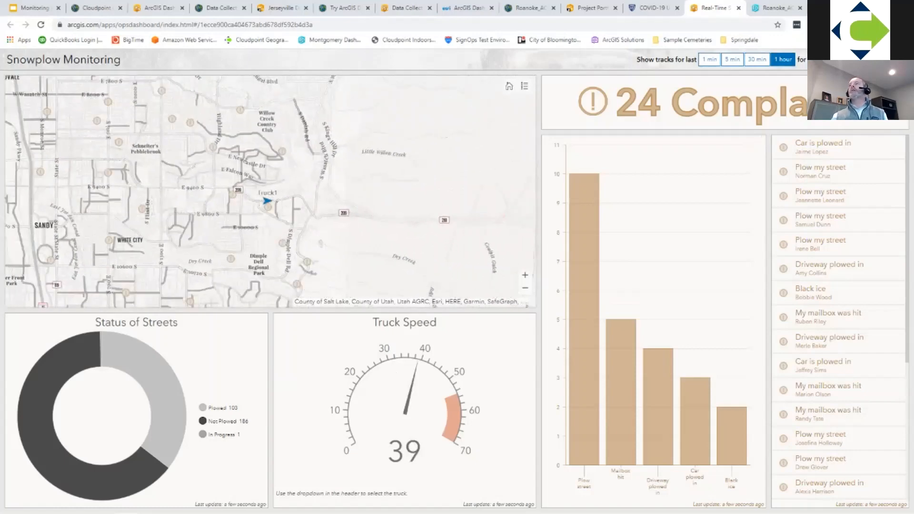
Step: Show the one-hour track for TRUCK2506 and check the dashboard's header menu options
click(847, 60)
click(833, 200)
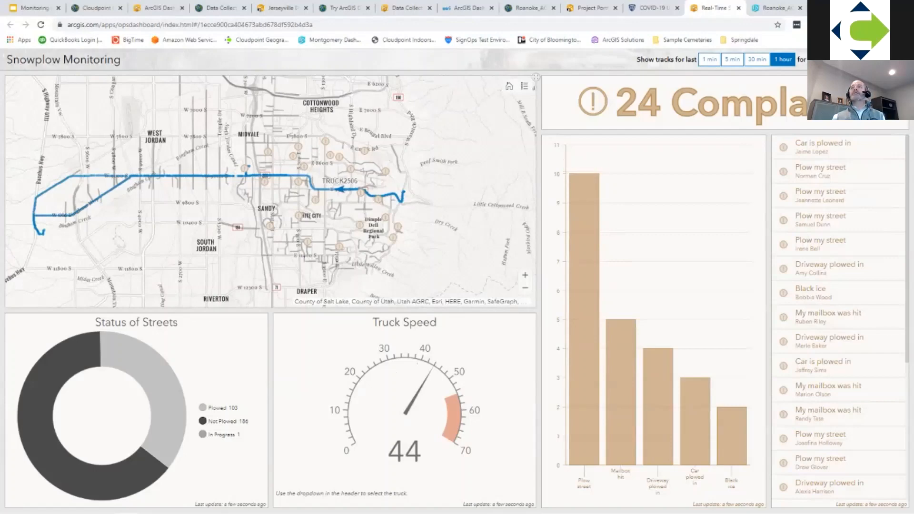
click(901, 59)
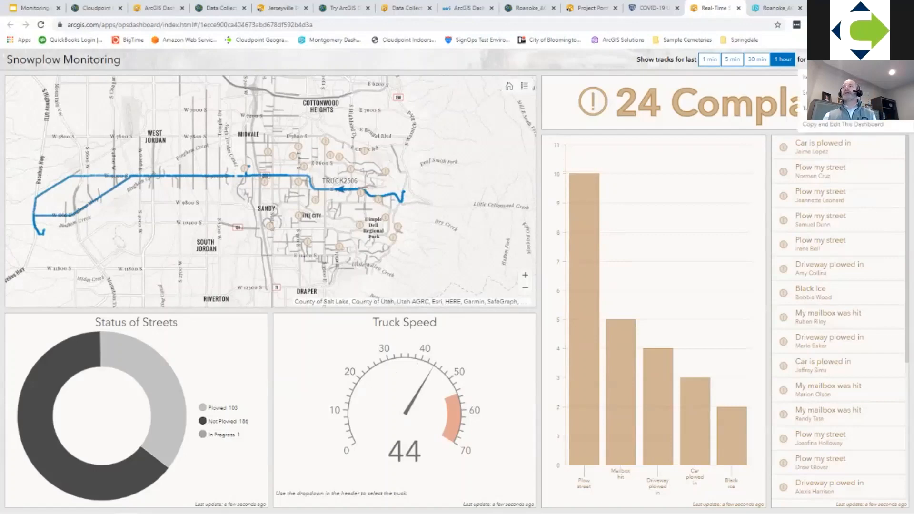
click(901, 59)
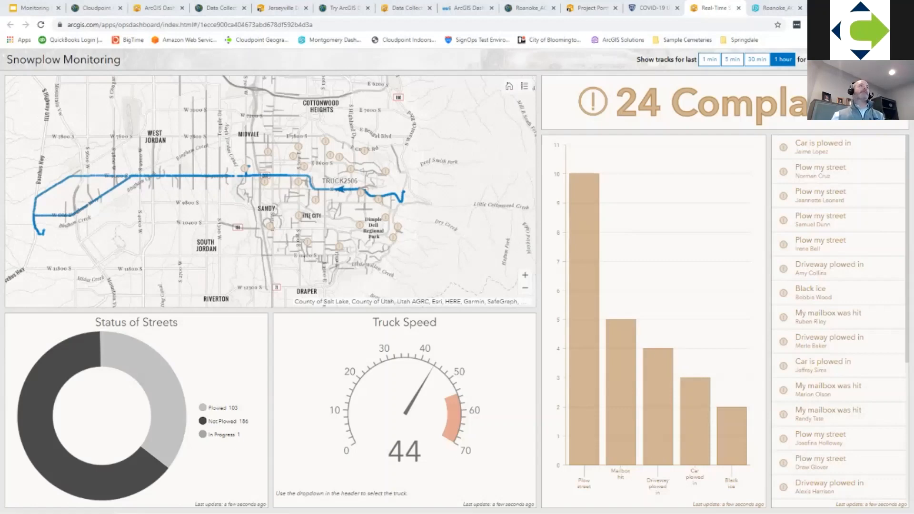
Step: Bring up the Roanoke facilities request web app and view the details of both Cleaning requests
drag(0, 110, 779, 8)
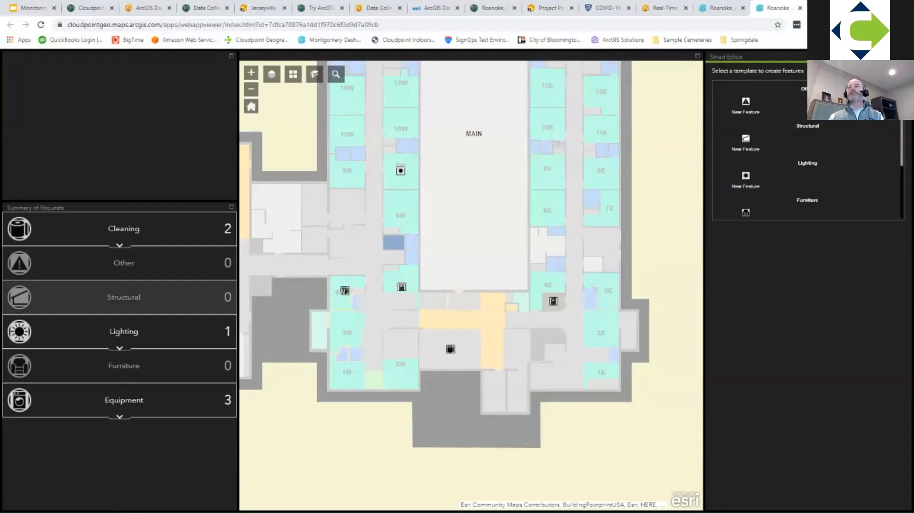
drag(471, 286, 491, 313)
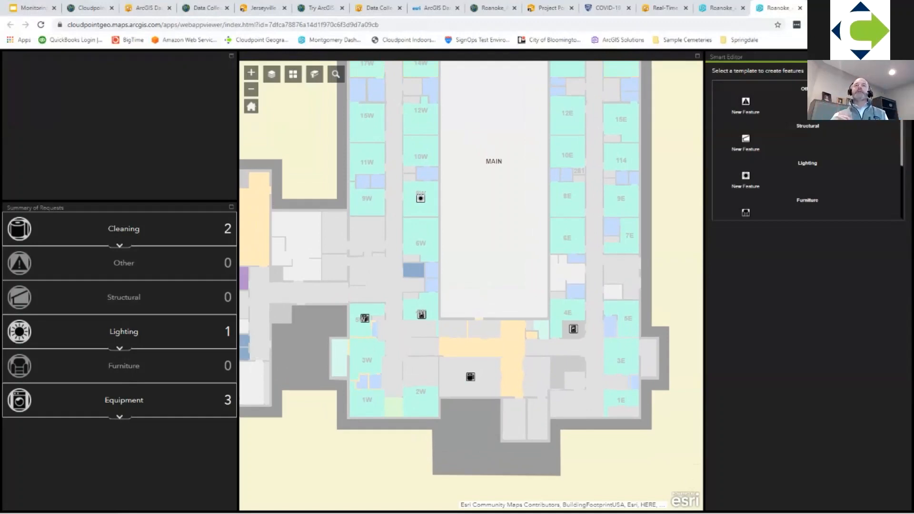
click(122, 232)
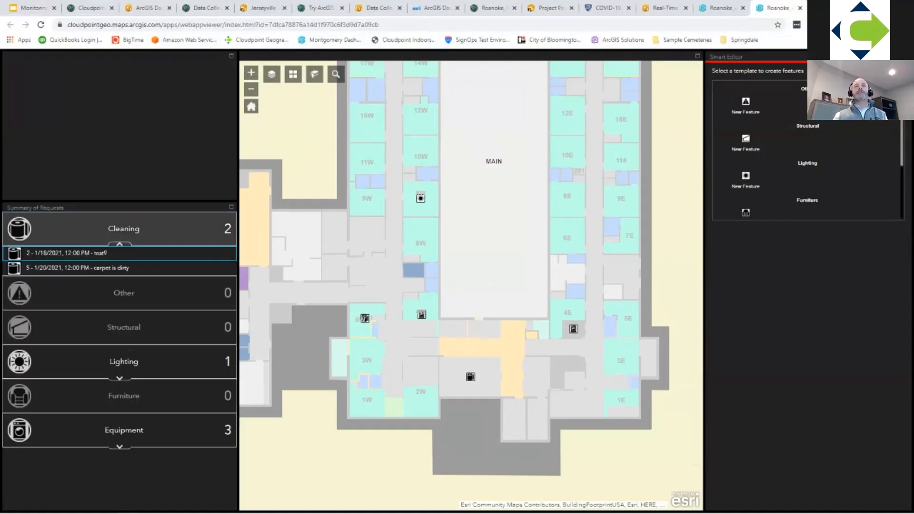
click(77, 268)
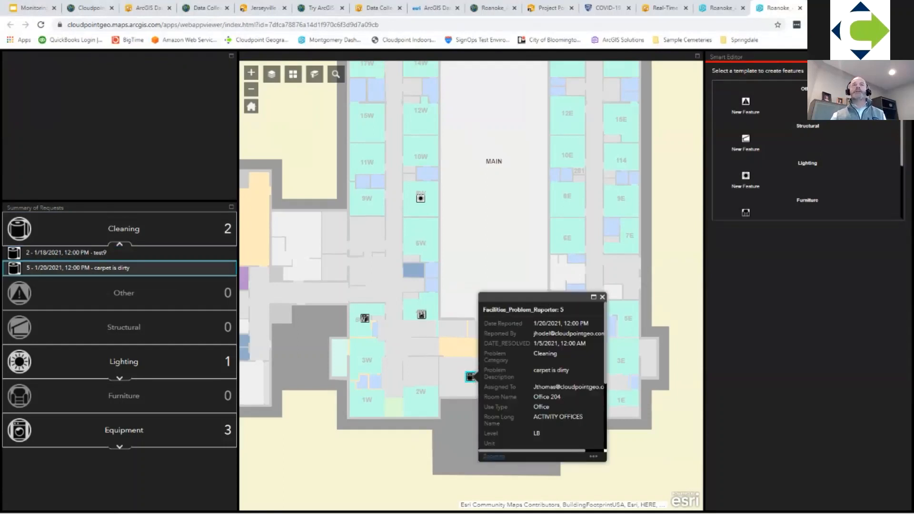
click(76, 253)
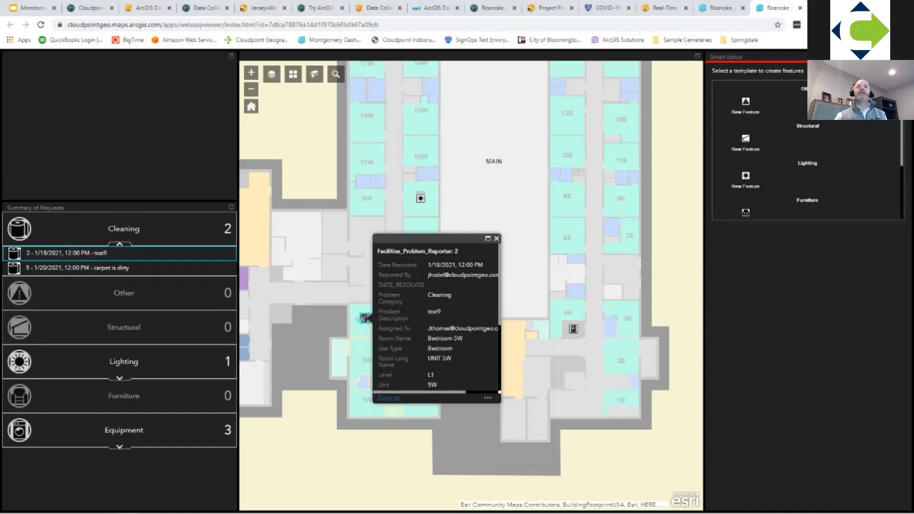
click(120, 242)
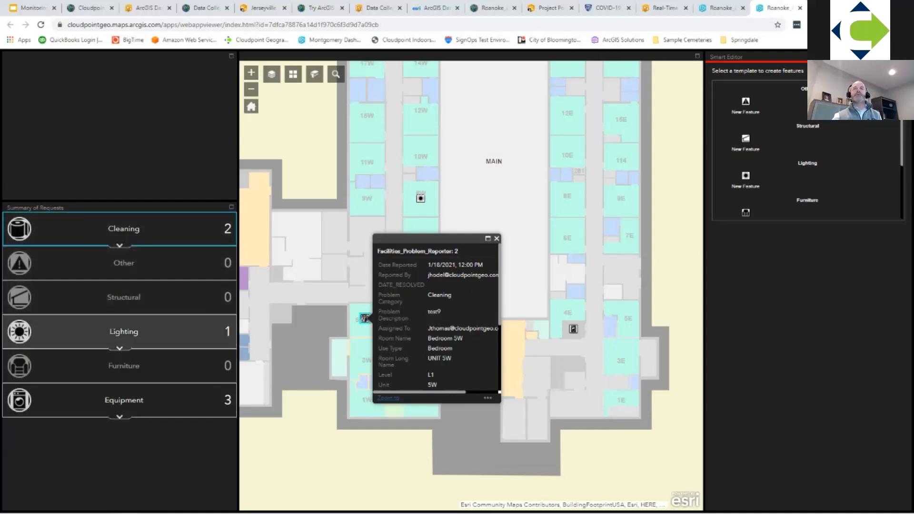
Step: View the details of the "broken bulb" Lighting request, highlight its assignee, and close the pop-up
click(119, 347)
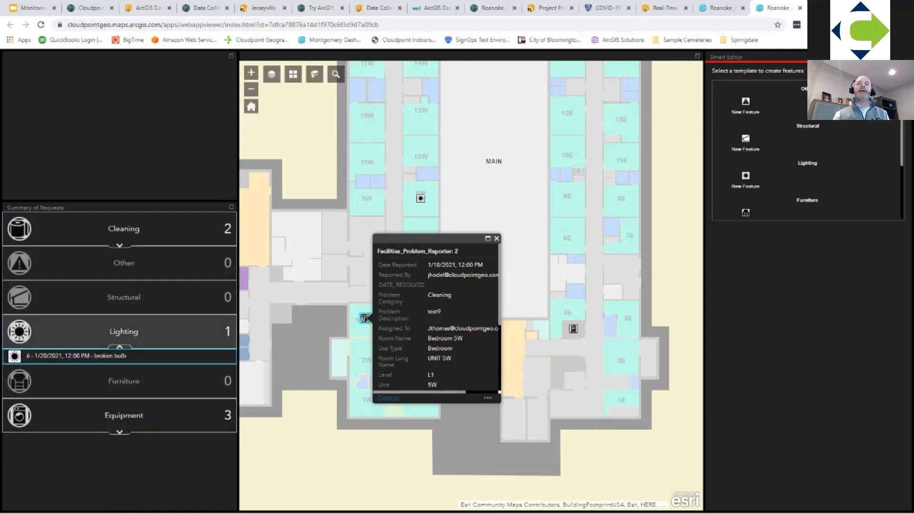
click(119, 355)
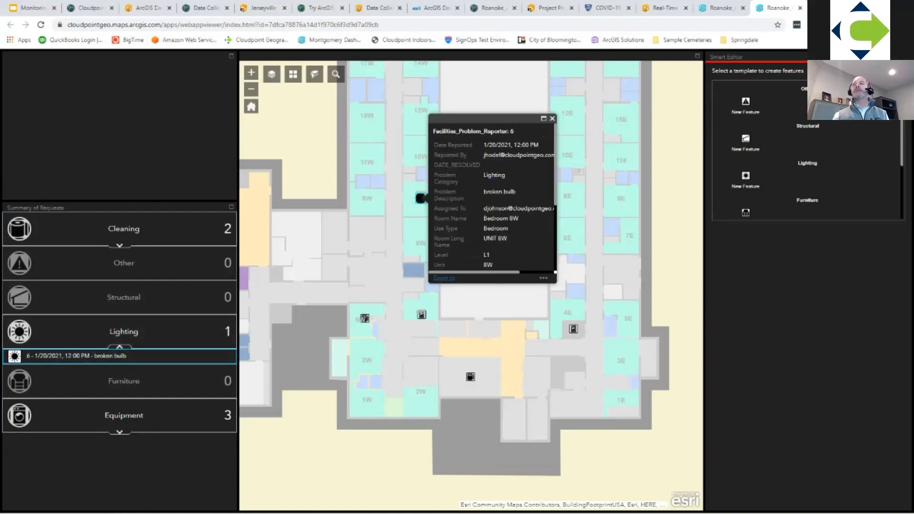
drag(484, 208, 553, 208)
drag(500, 272, 486, 272)
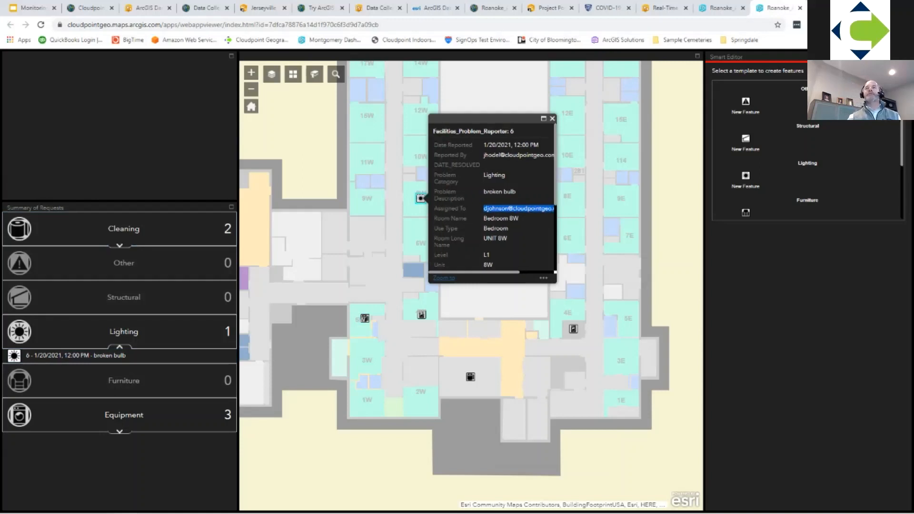
click(552, 118)
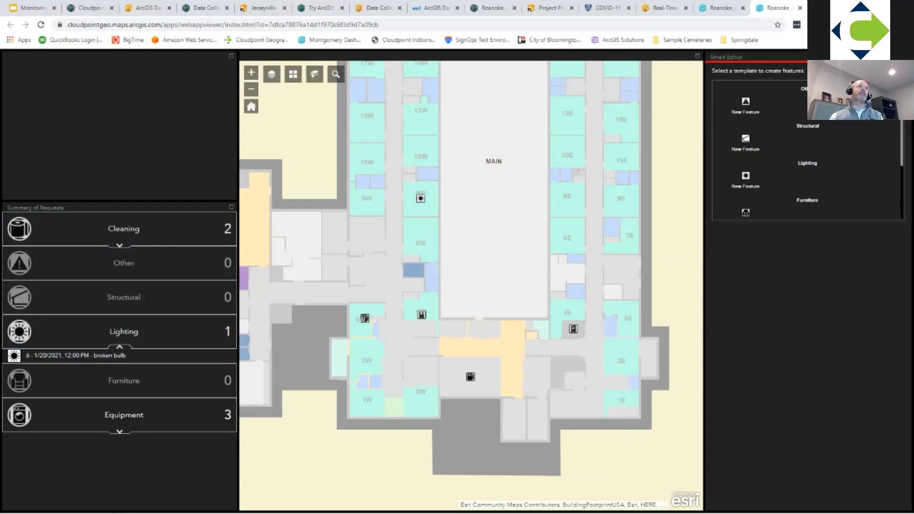